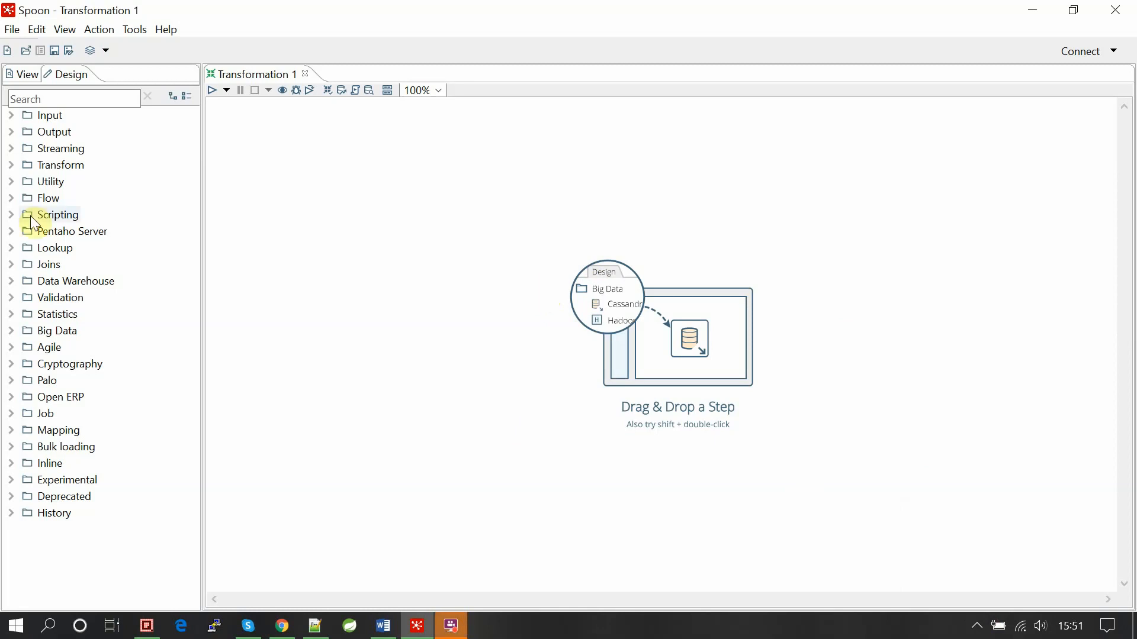
Create a new blank Transformation 2, then close it again.
{"action": "left_click", "coordinate": [21, 74]}
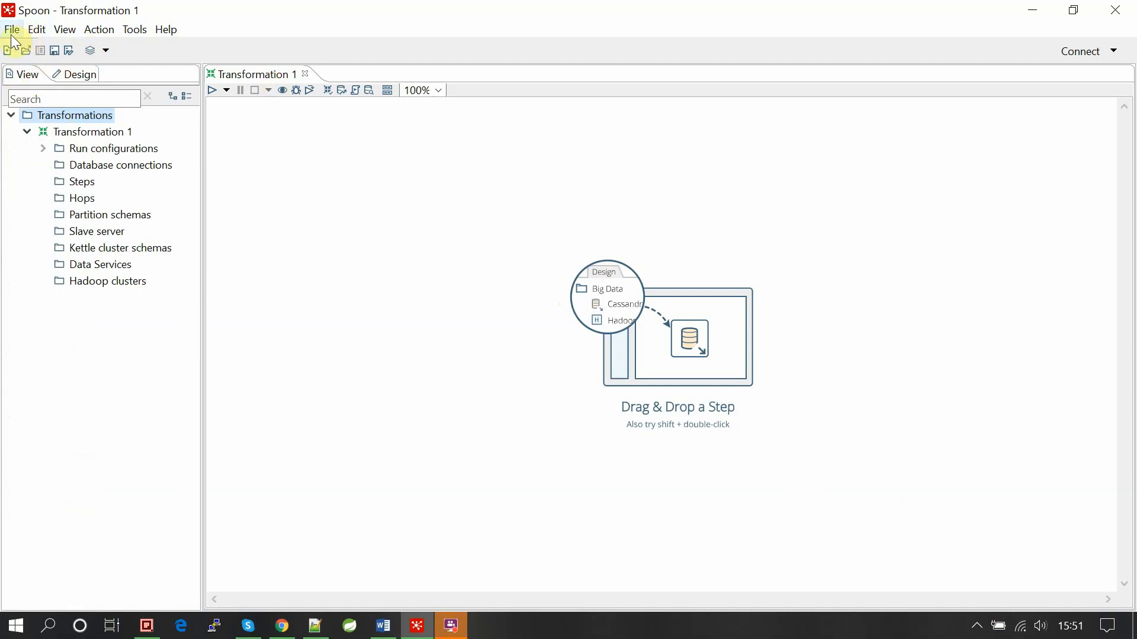
{"action": "left_click", "coordinate": [11, 31]}
{"action": "left_click", "coordinate": [21, 53]}
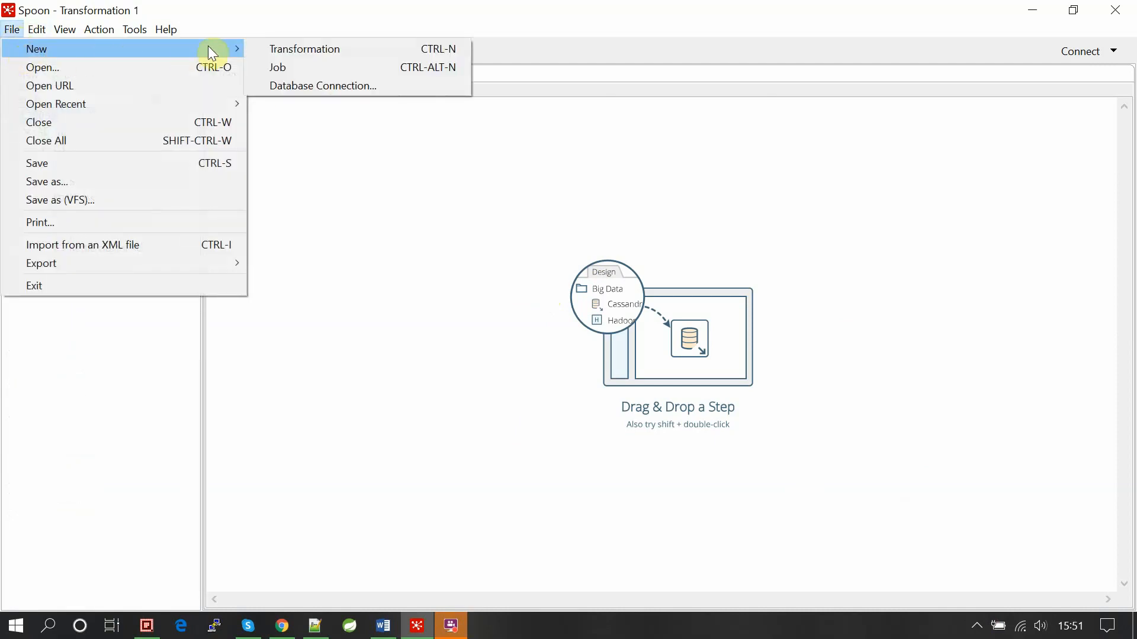
{"action": "left_click", "coordinate": [335, 49]}
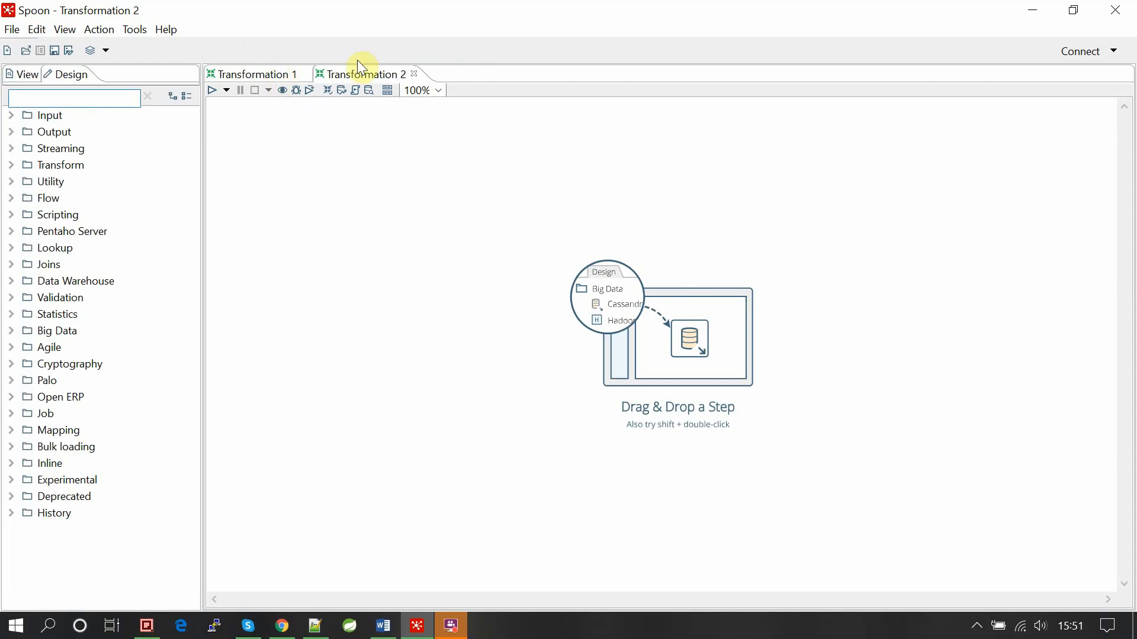
{"action": "left_click", "coordinate": [414, 74]}
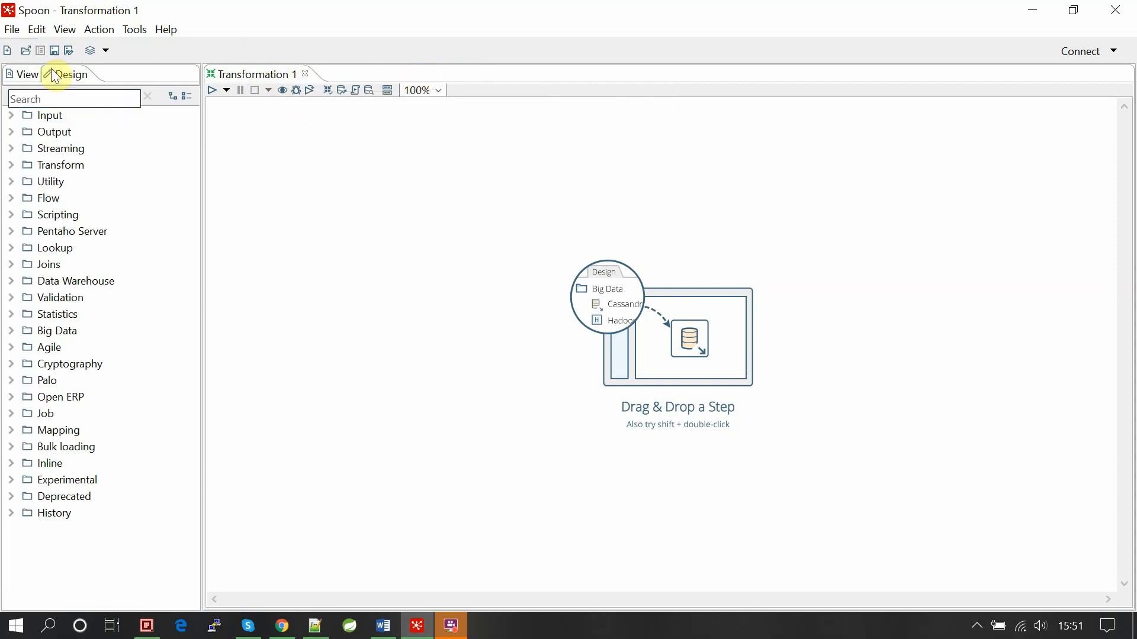
Browse the Input, Output, Transform, Utility and Flow step categories in the Design tree.
{"action": "left_click", "coordinate": [26, 74]}
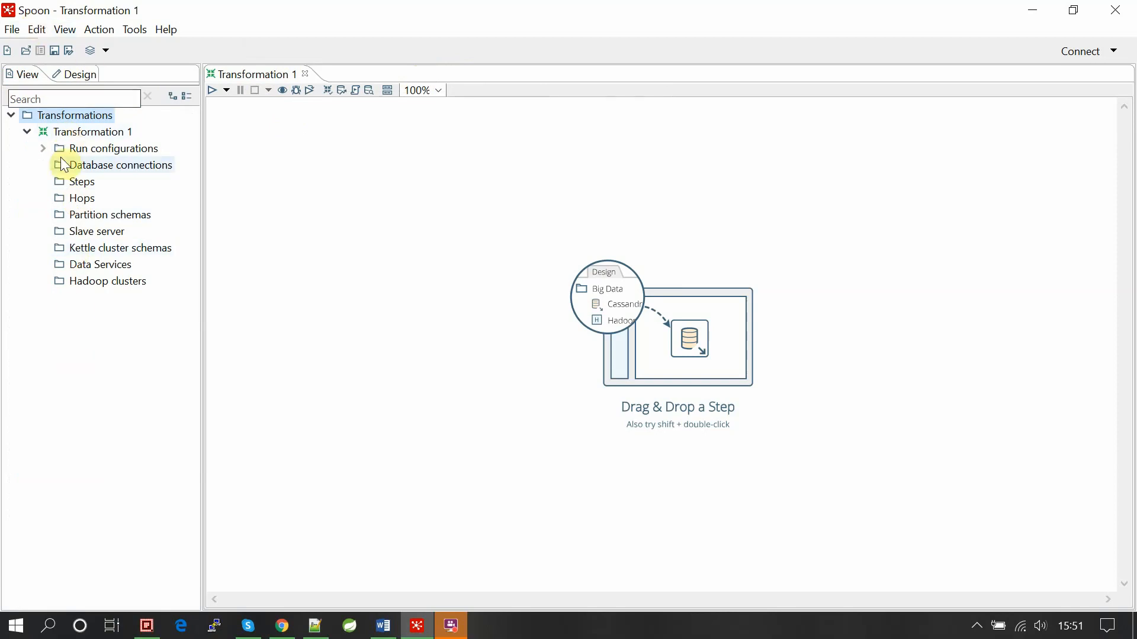
{"action": "left_click", "coordinate": [77, 77]}
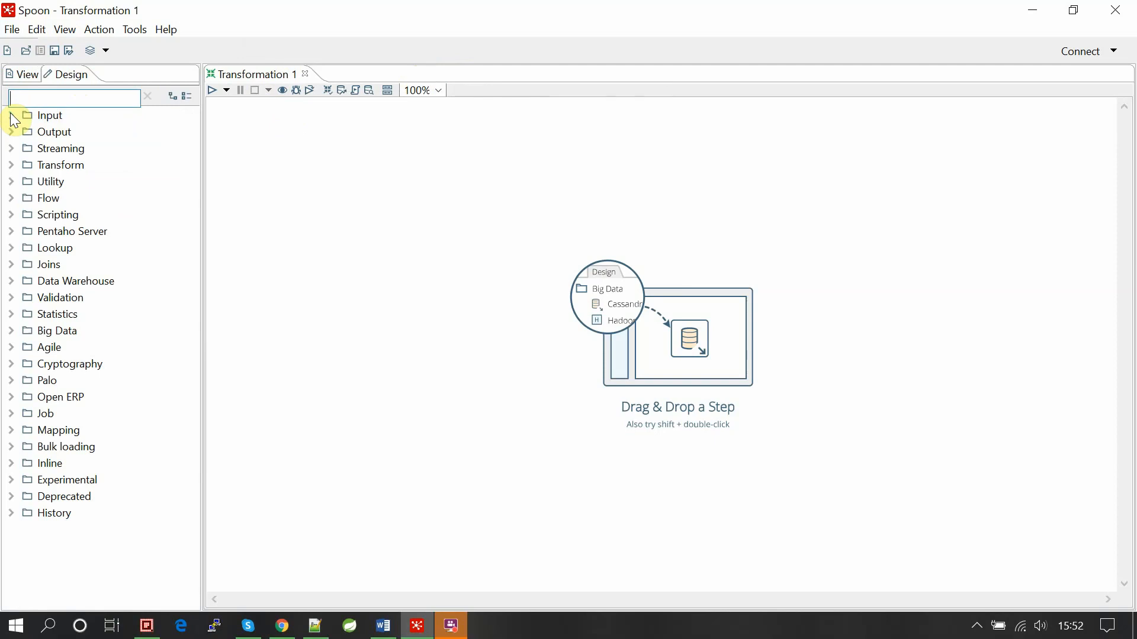
{"action": "left_click", "coordinate": [12, 117]}
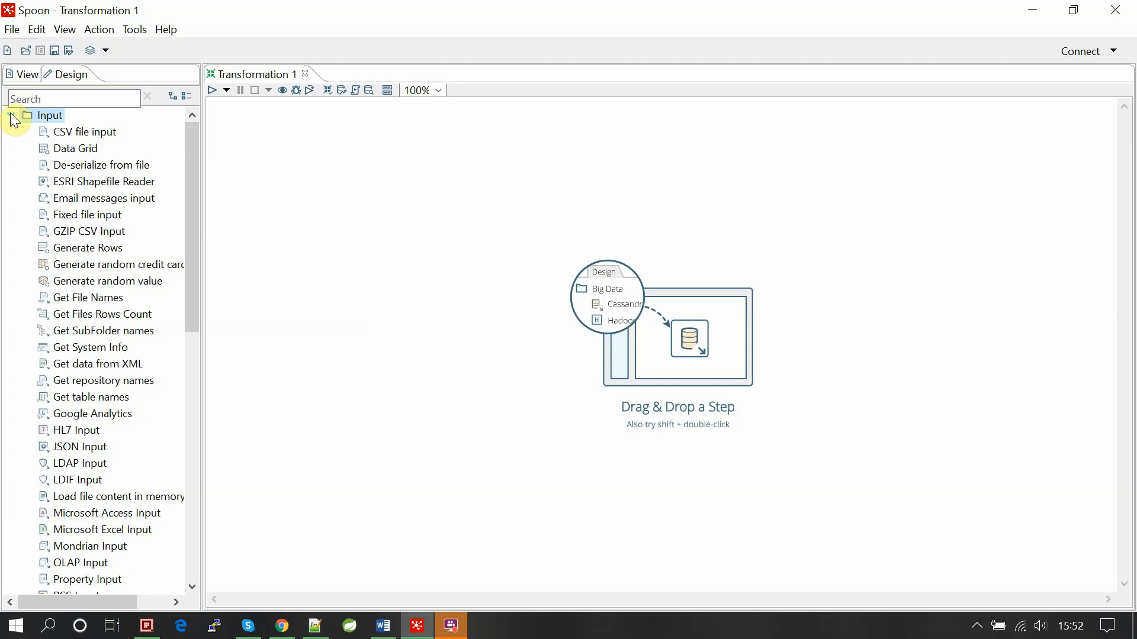
{"action": "left_click", "coordinate": [11, 116]}
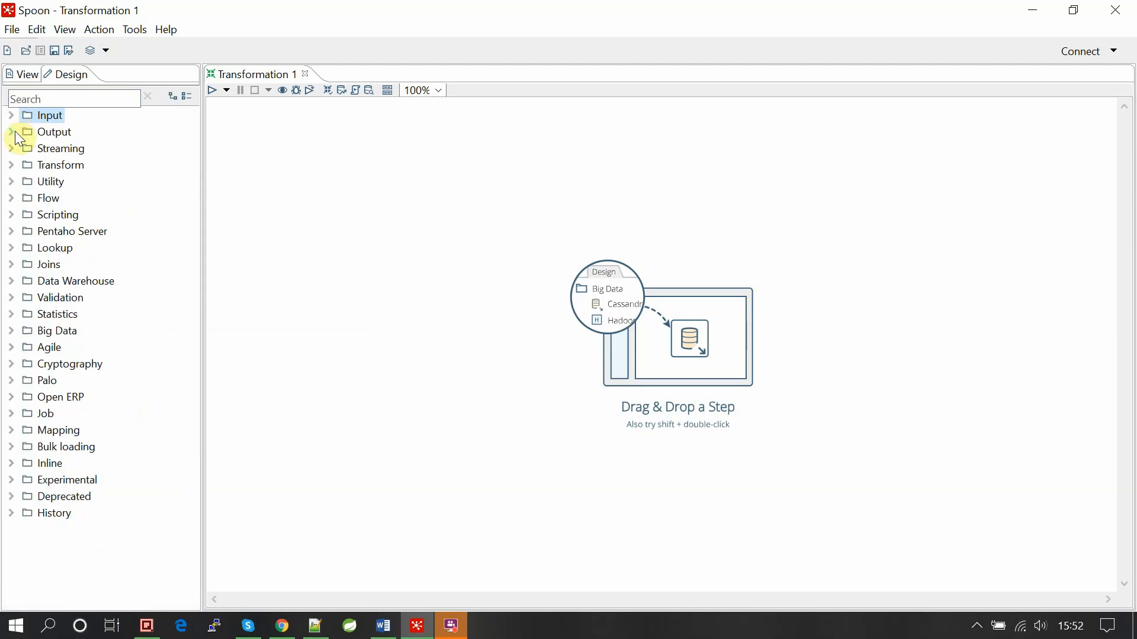
{"action": "left_click", "coordinate": [13, 131]}
{"action": "left_click", "coordinate": [13, 131]}
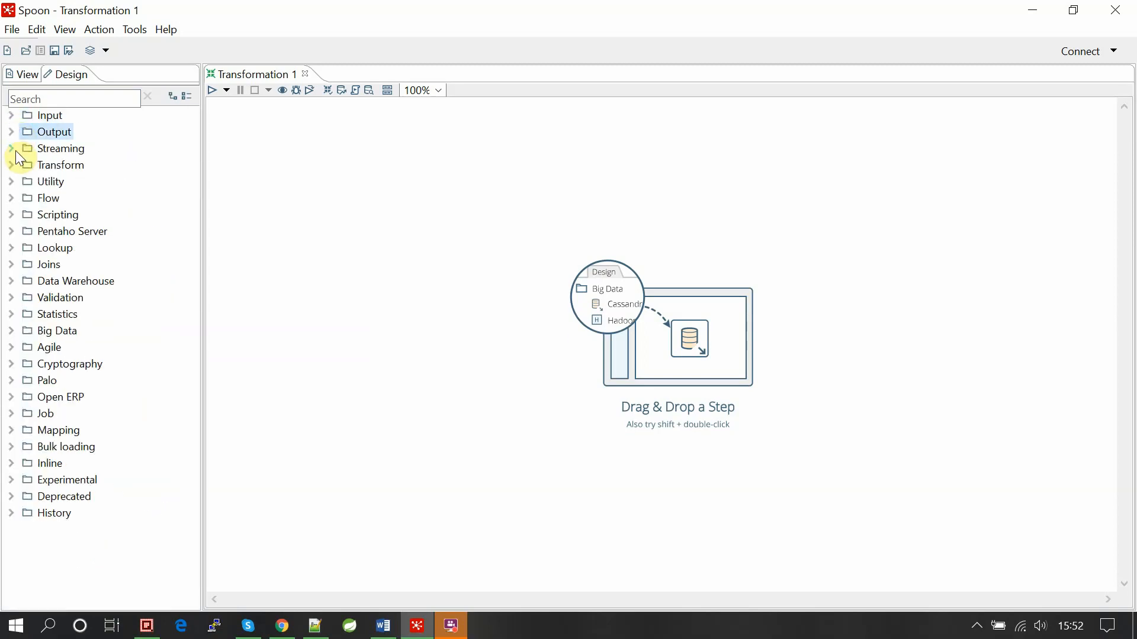
{"action": "left_click", "coordinate": [16, 166]}
{"action": "left_click", "coordinate": [16, 166]}
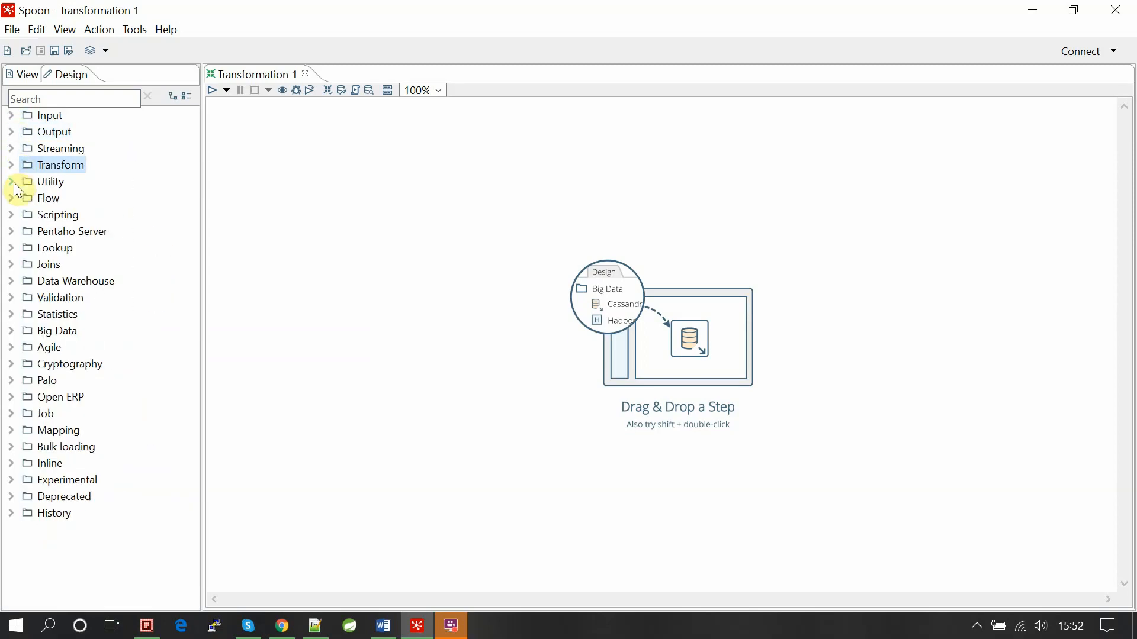
{"action": "left_click", "coordinate": [14, 183]}
{"action": "left_click", "coordinate": [15, 183]}
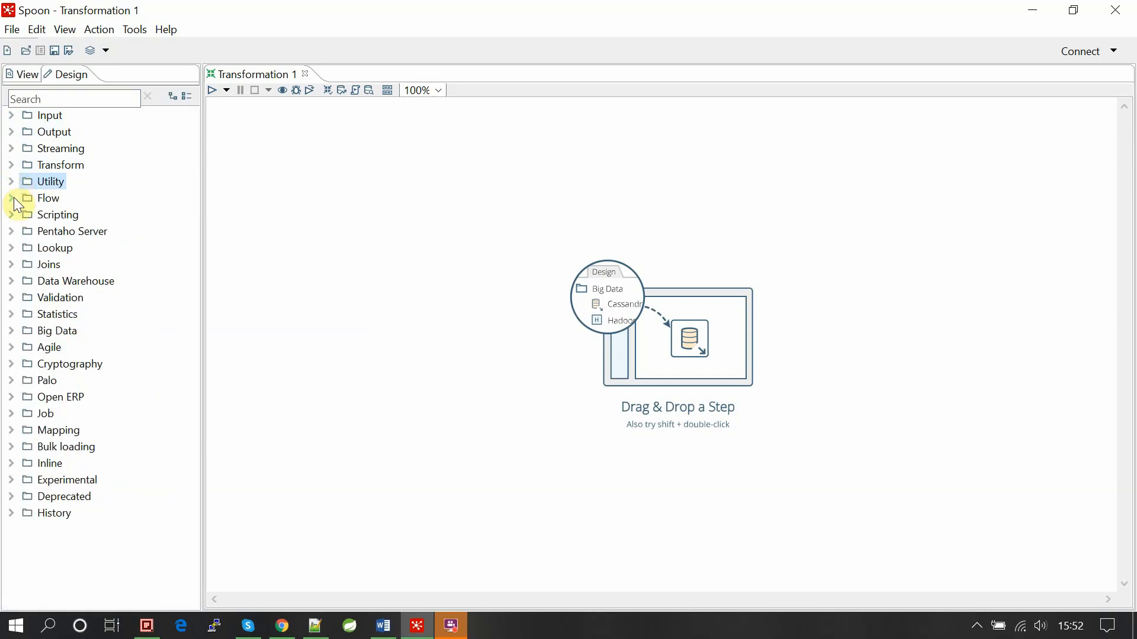
{"action": "left_click", "coordinate": [13, 199]}
{"action": "left_click", "coordinate": [13, 199]}
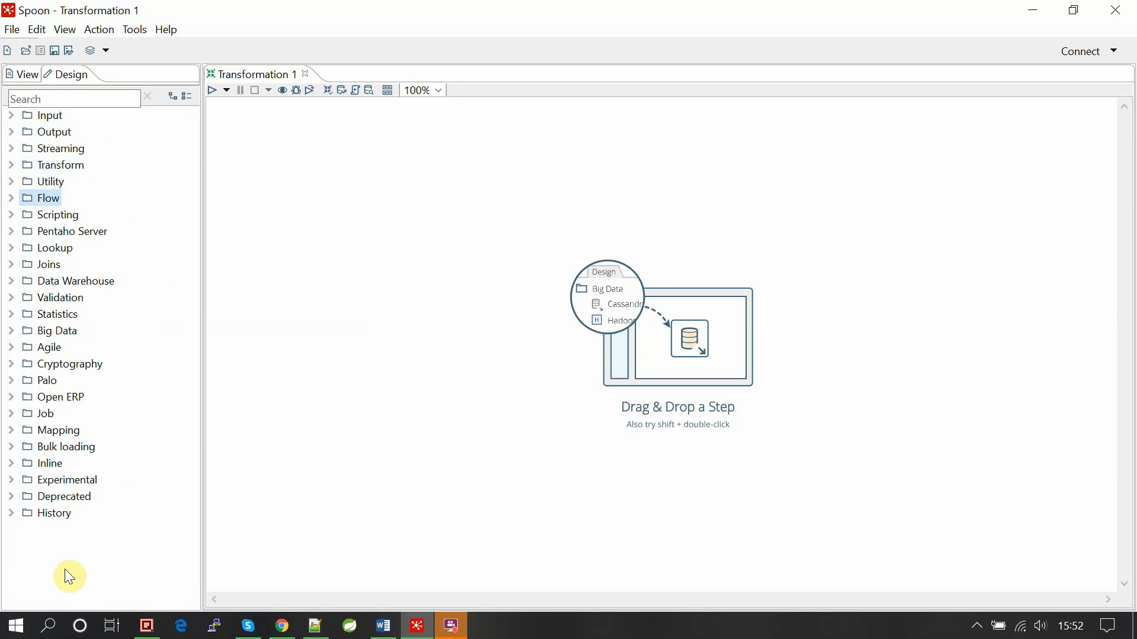
{"action": "left_click", "coordinate": [335, 309]}
Drag a CSV file input step from Input onto the Transformation 1 canvas.
{"action": "double_click", "coordinate": [13, 115]}
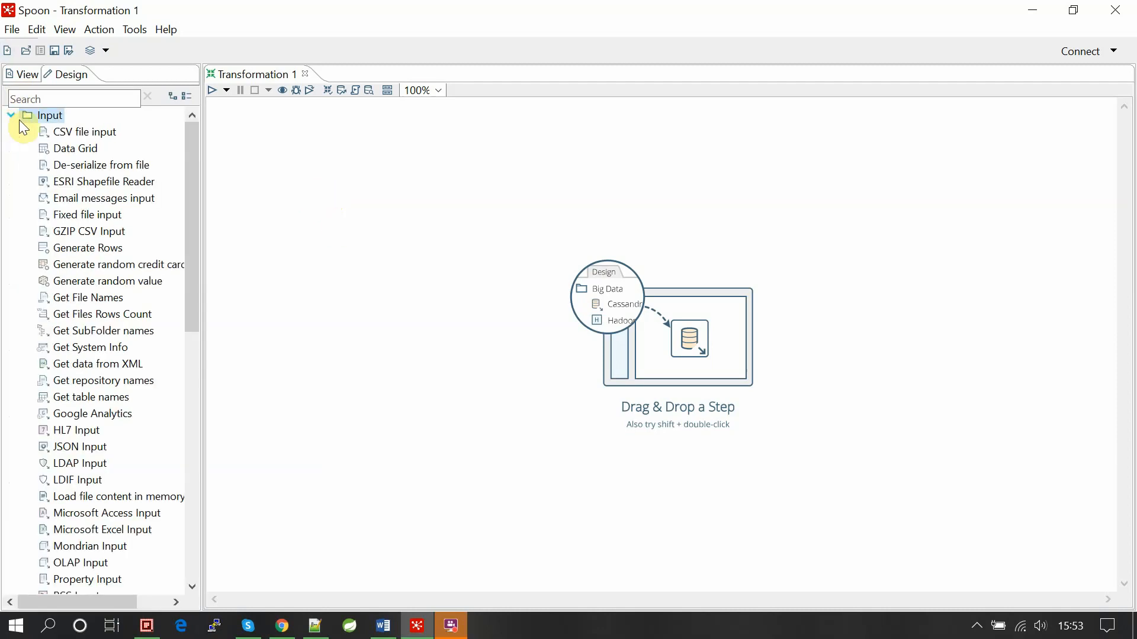
{"action": "left_click", "coordinate": [80, 132]}
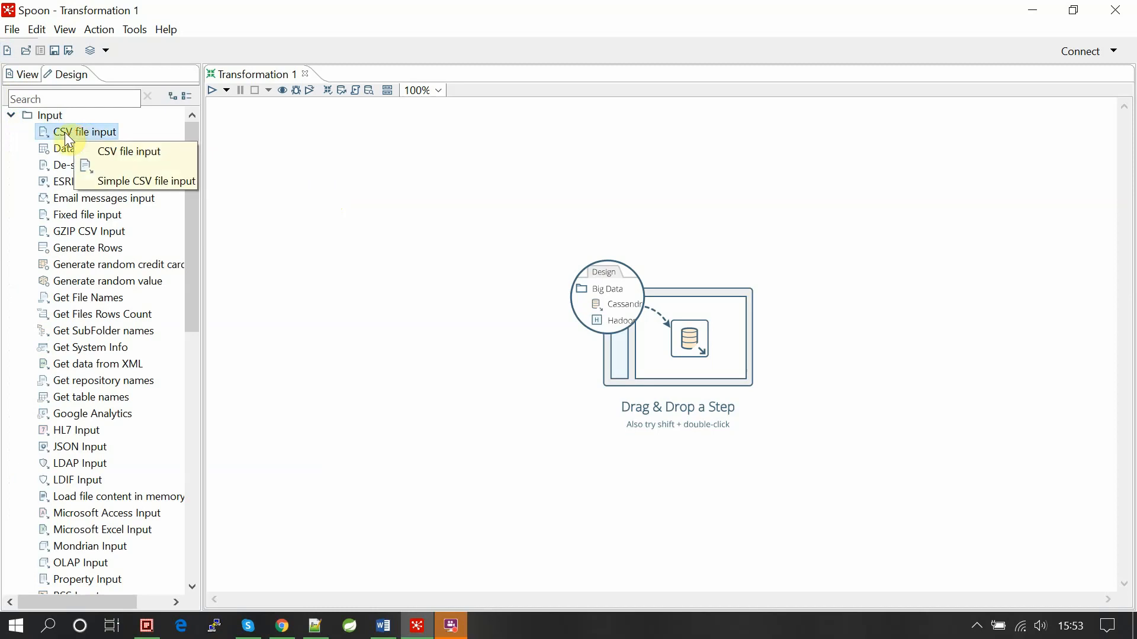
{"action": "left_click_drag", "start_coordinate": [98, 134], "coordinate": [342, 148]}
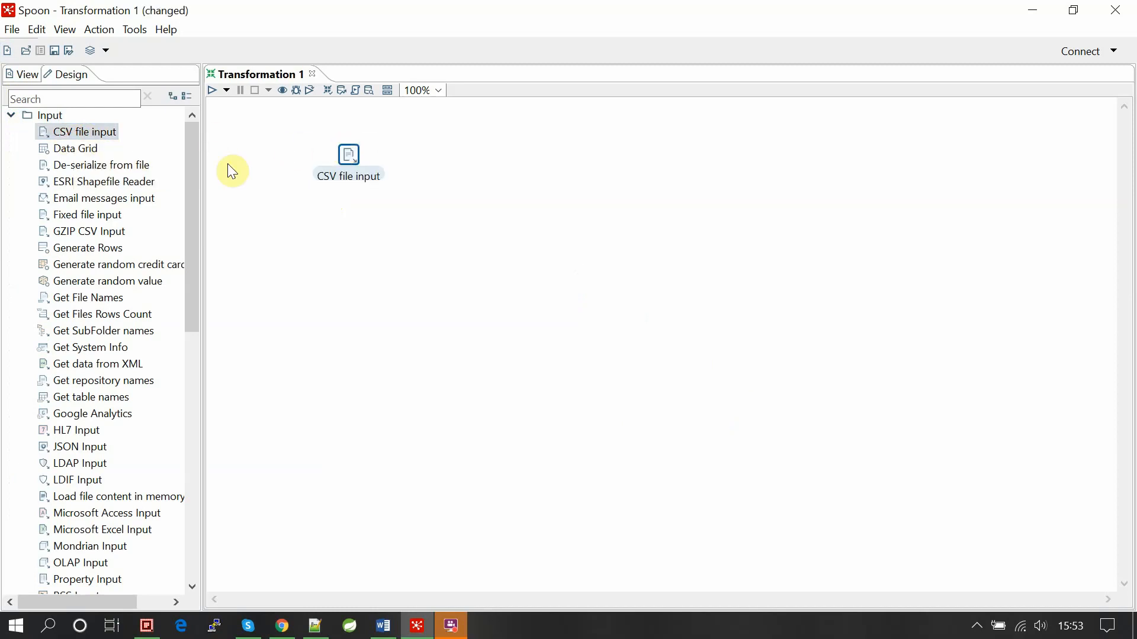
Search Windows for 'pai' and launch Paint with a blank canvas.
{"action": "left_click", "coordinate": [10, 118]}
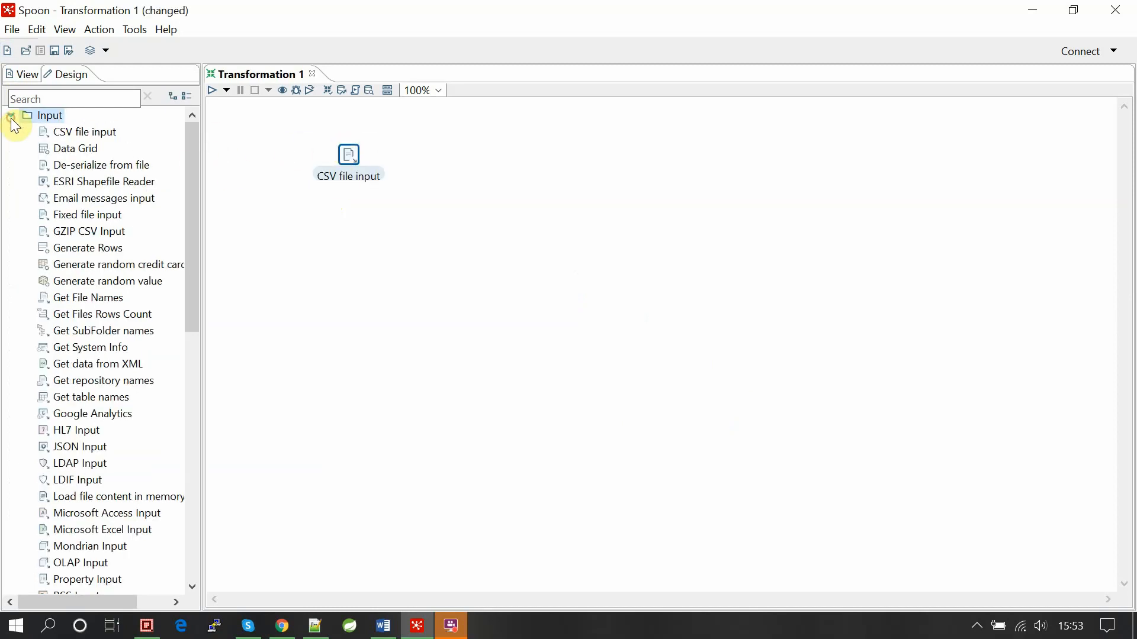
{"action": "left_click", "coordinate": [978, 627]}
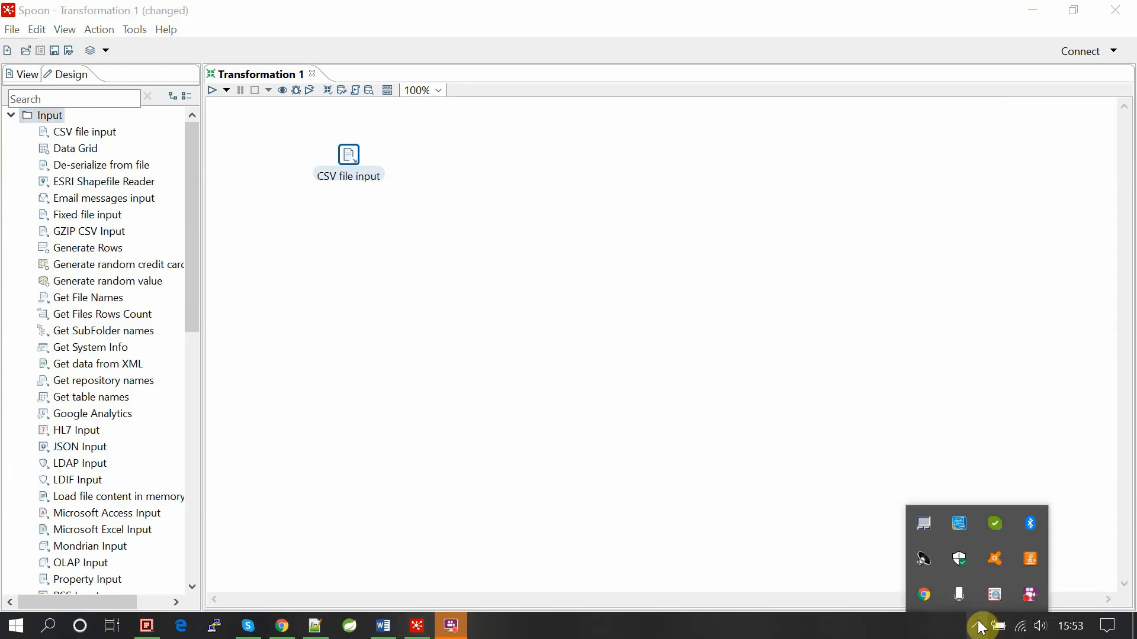
{"action": "right_click", "coordinate": [1032, 599]}
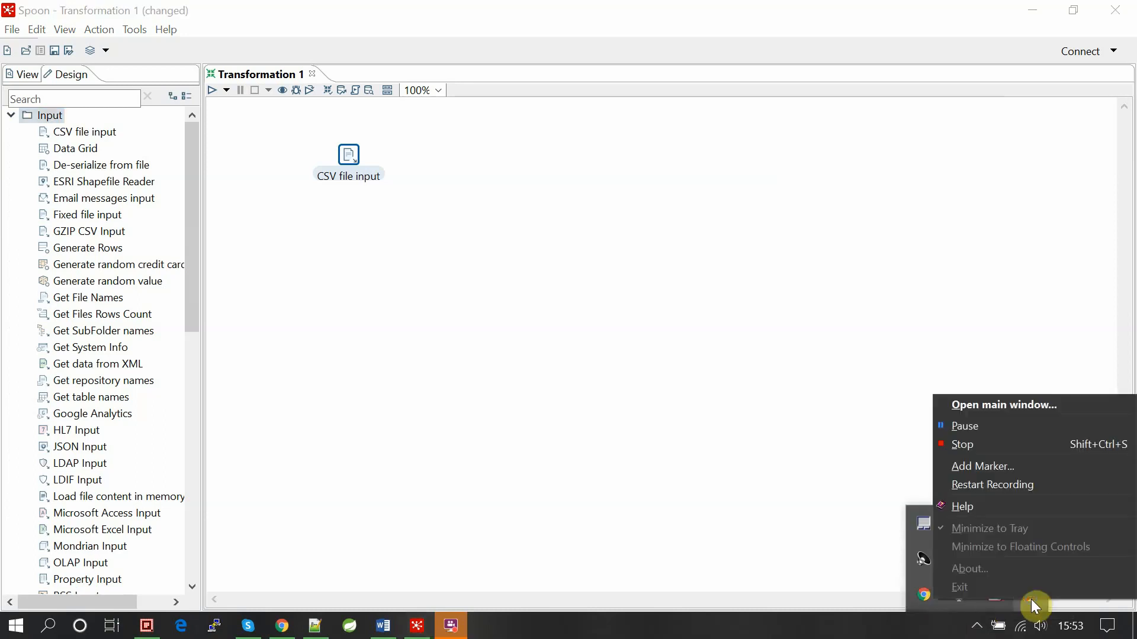
{"action": "left_click", "coordinate": [978, 434]}
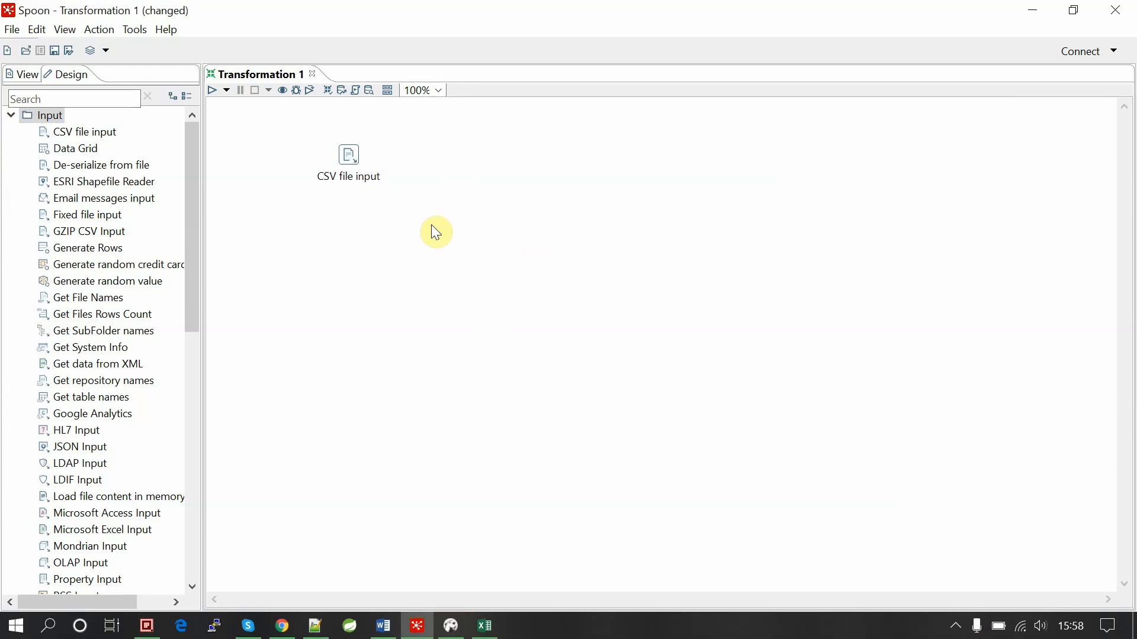
{"action": "key", "text": "super"}
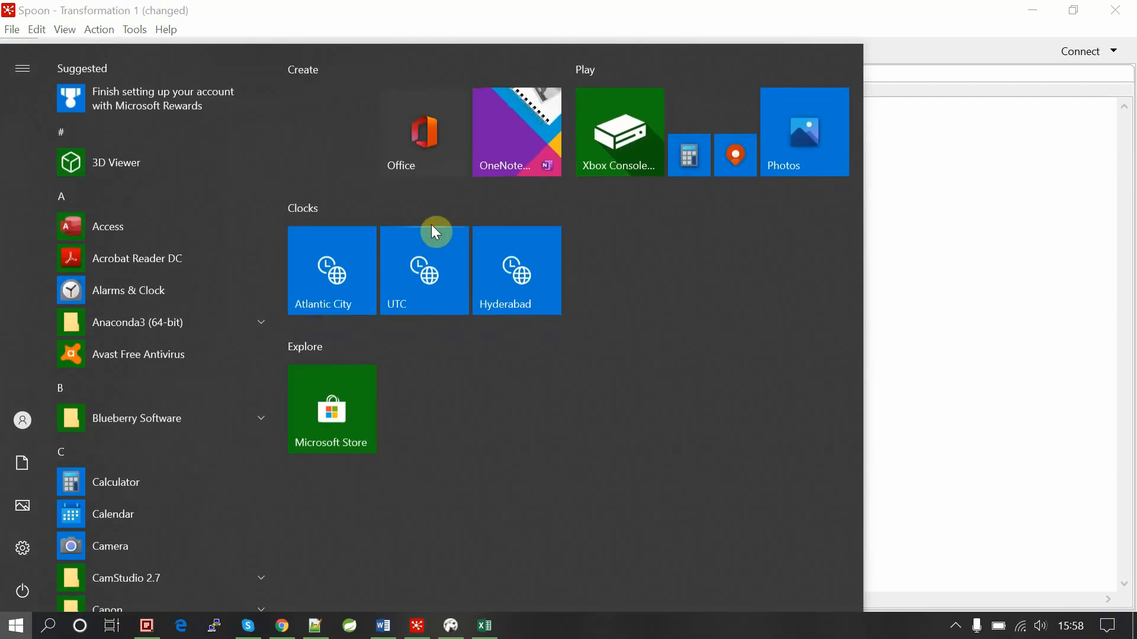
{"action": "type", "text": "pai"}
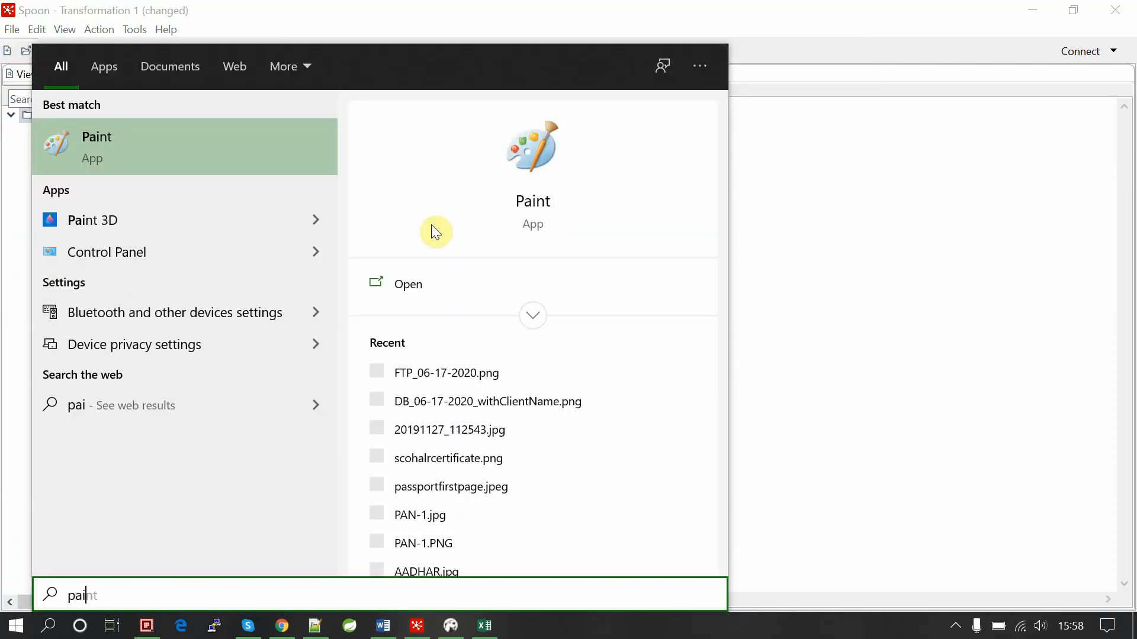
{"action": "key", "text": "Escape"}
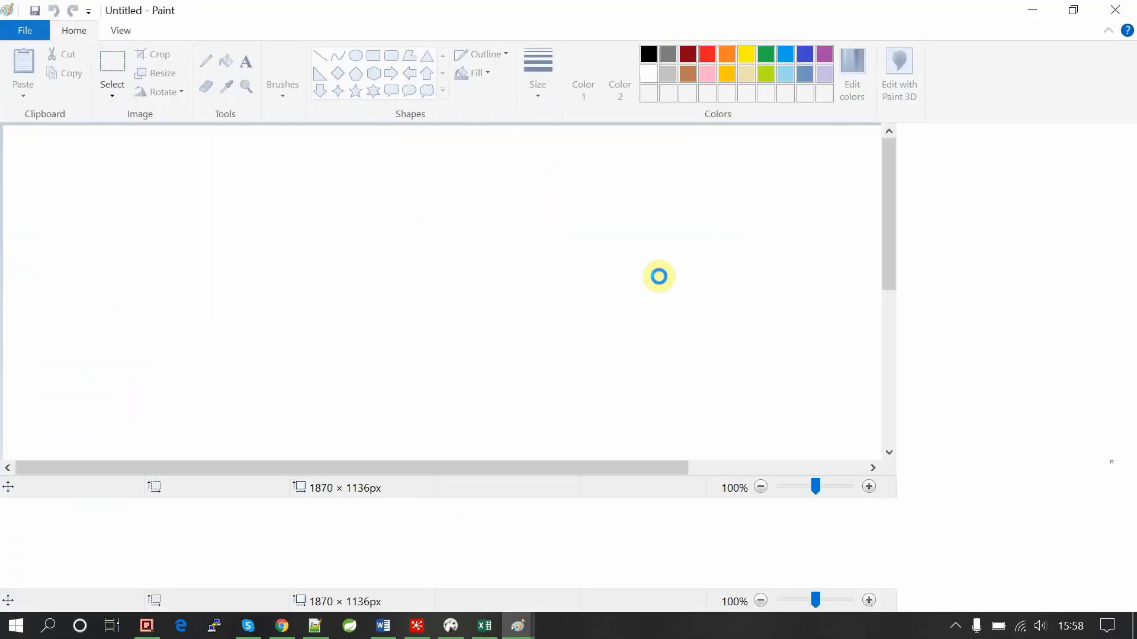
Draw a rectangle near the top left and label it 'CSV'.
{"action": "left_click", "coordinate": [373, 56]}
{"action": "left_click_drag", "start_coordinate": [74, 193], "coordinate": [175, 259]}
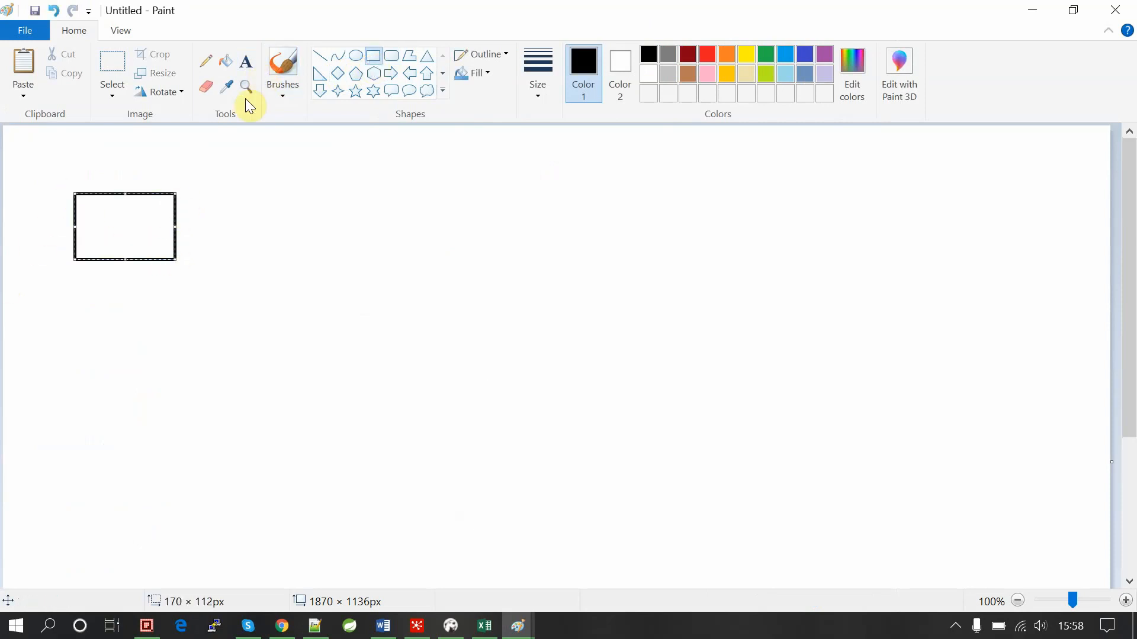
{"action": "left_click", "coordinate": [246, 60]}
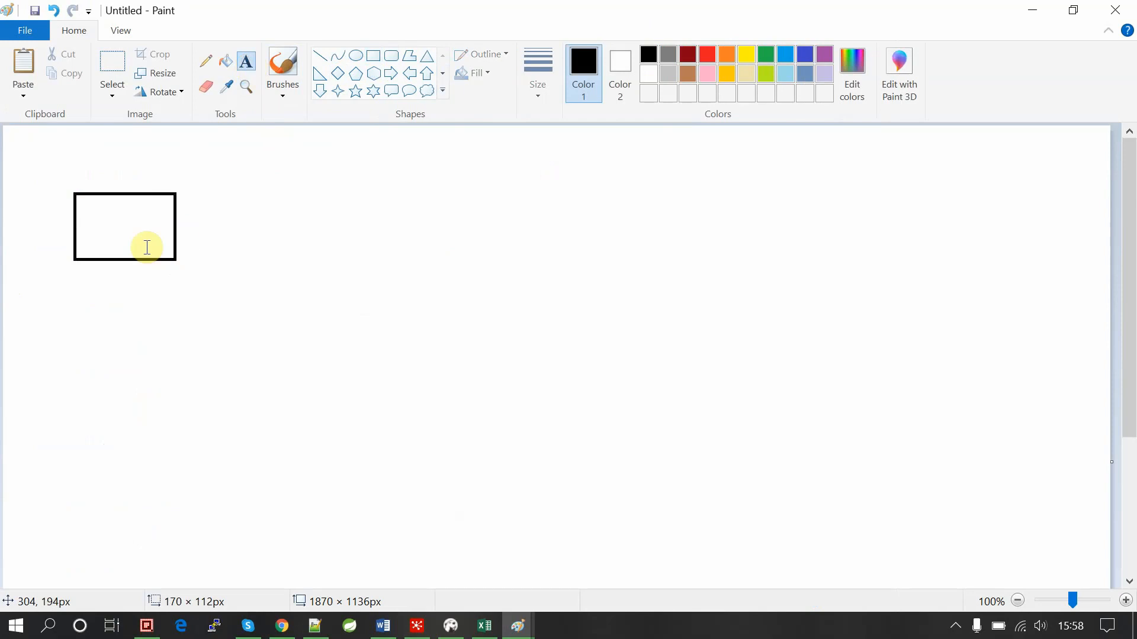
{"action": "left_click", "coordinate": [105, 224]}
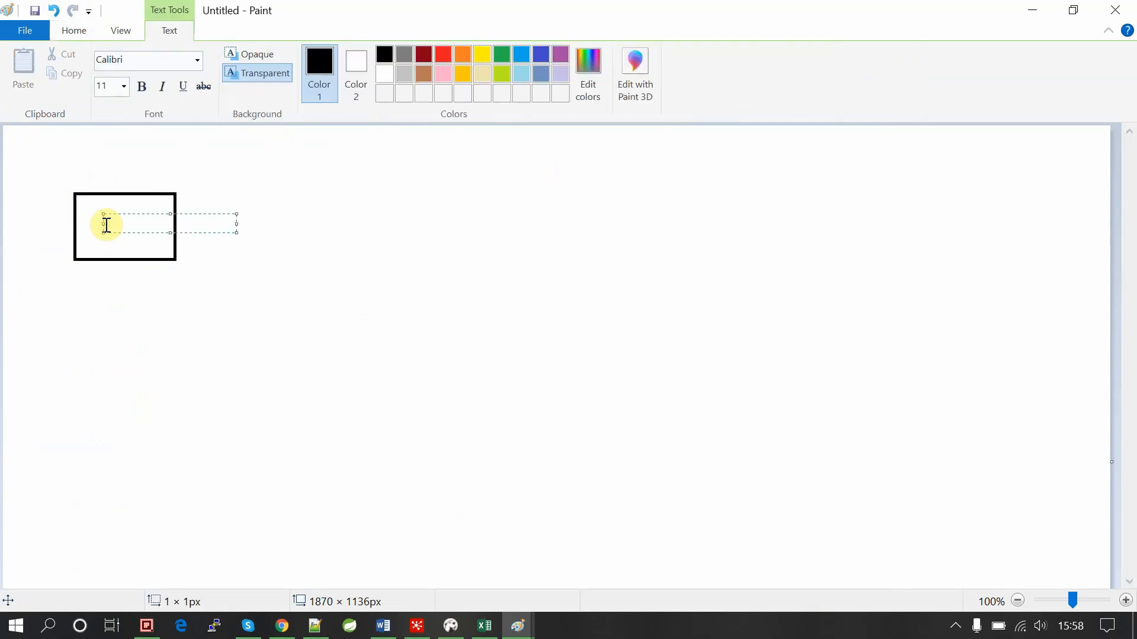
{"action": "type", "text": "CSV"}
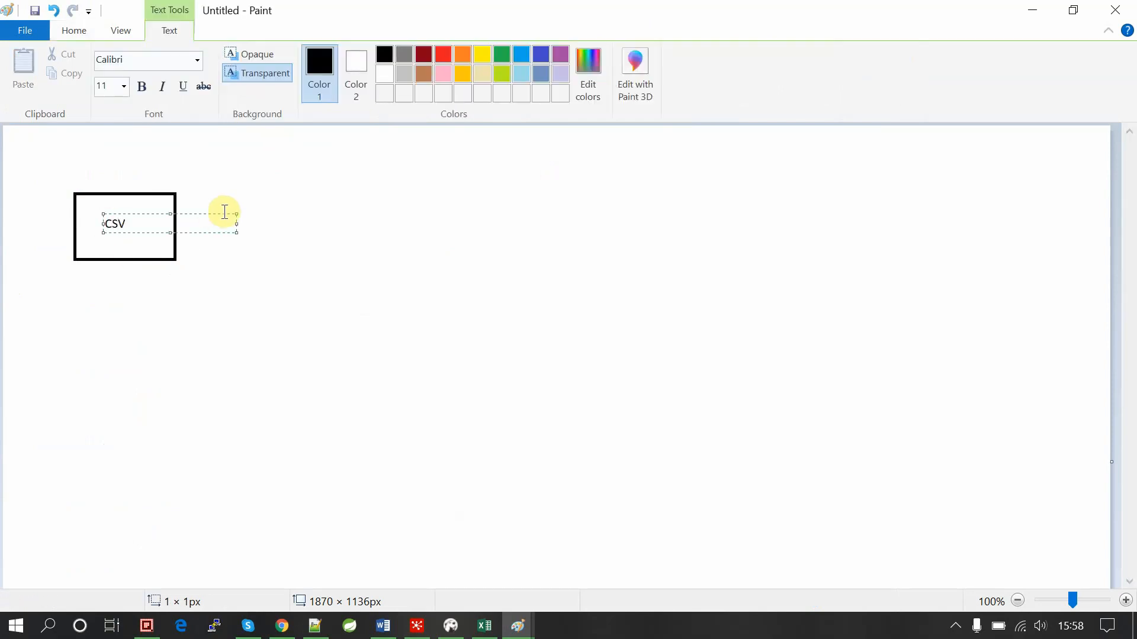
{"action": "left_click", "coordinate": [289, 208]}
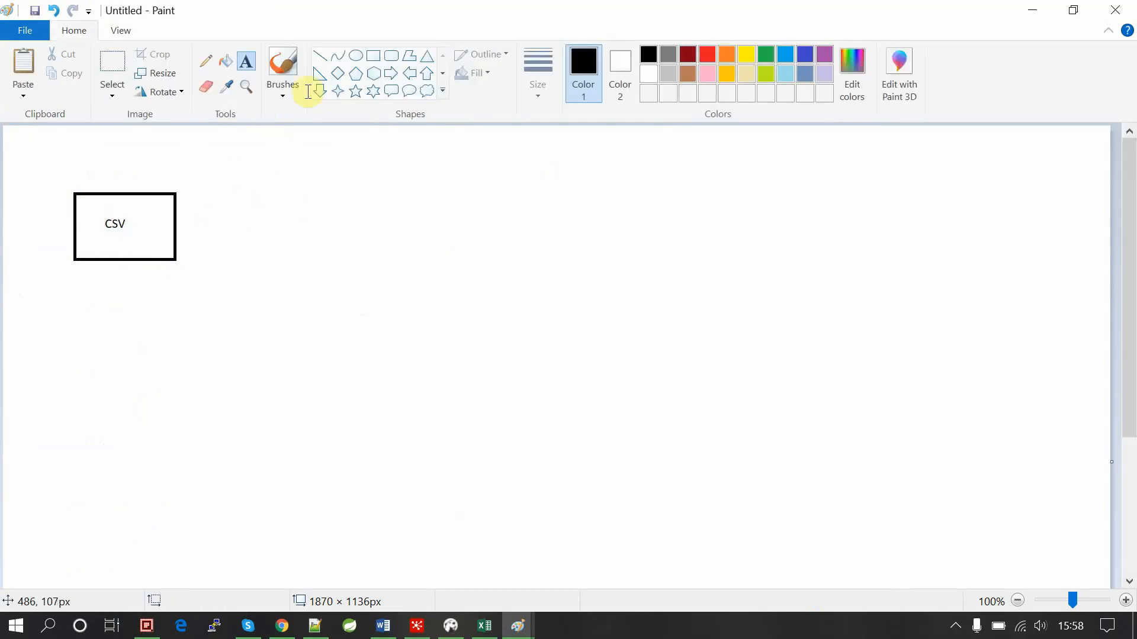
Draw an ellipse to the right of the rectangle and label it 'DB'.
{"action": "left_click", "coordinate": [356, 70]}
{"action": "left_click_drag", "start_coordinate": [362, 202], "coordinate": [464, 266]}
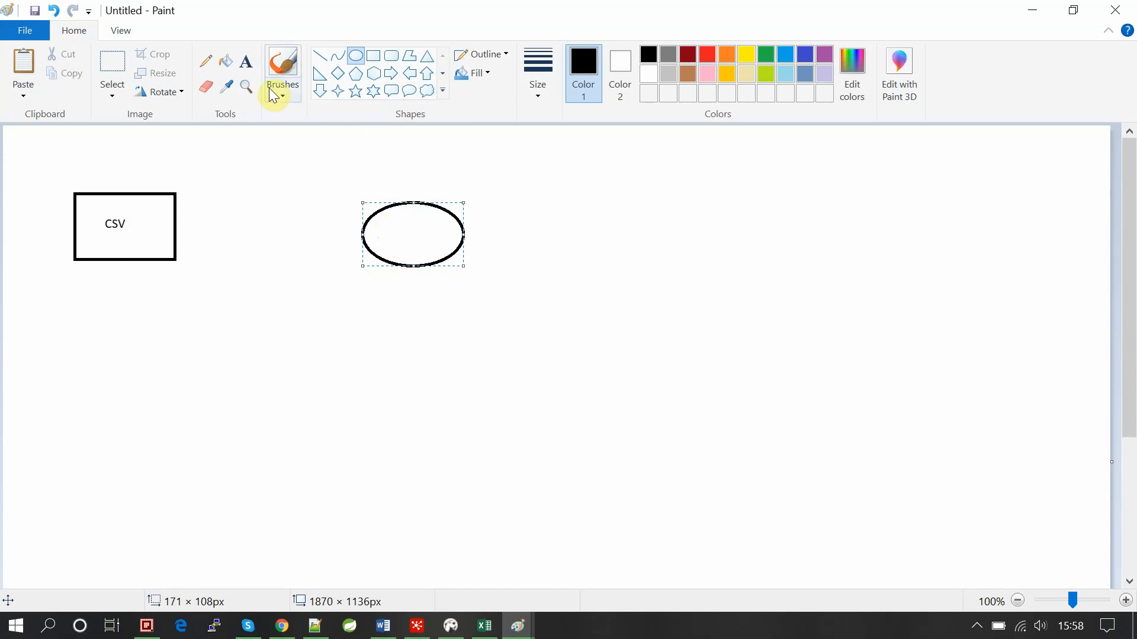
{"action": "left_click", "coordinate": [246, 61]}
{"action": "left_click", "coordinate": [396, 235]}
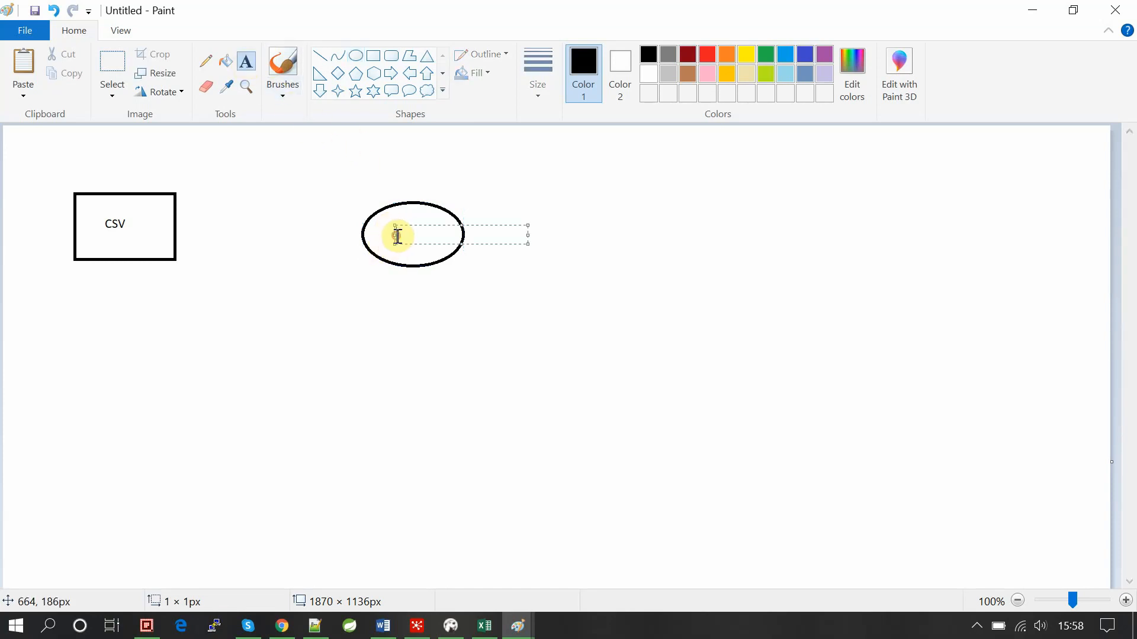
{"action": "type", "text": "DB"}
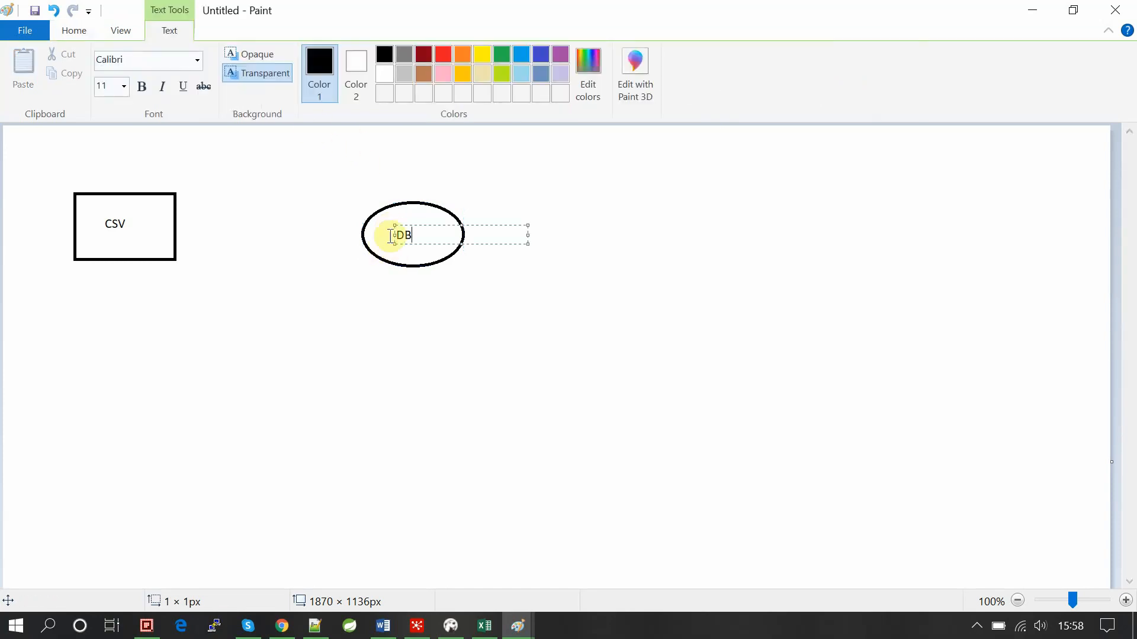
{"action": "left_click", "coordinate": [277, 172]}
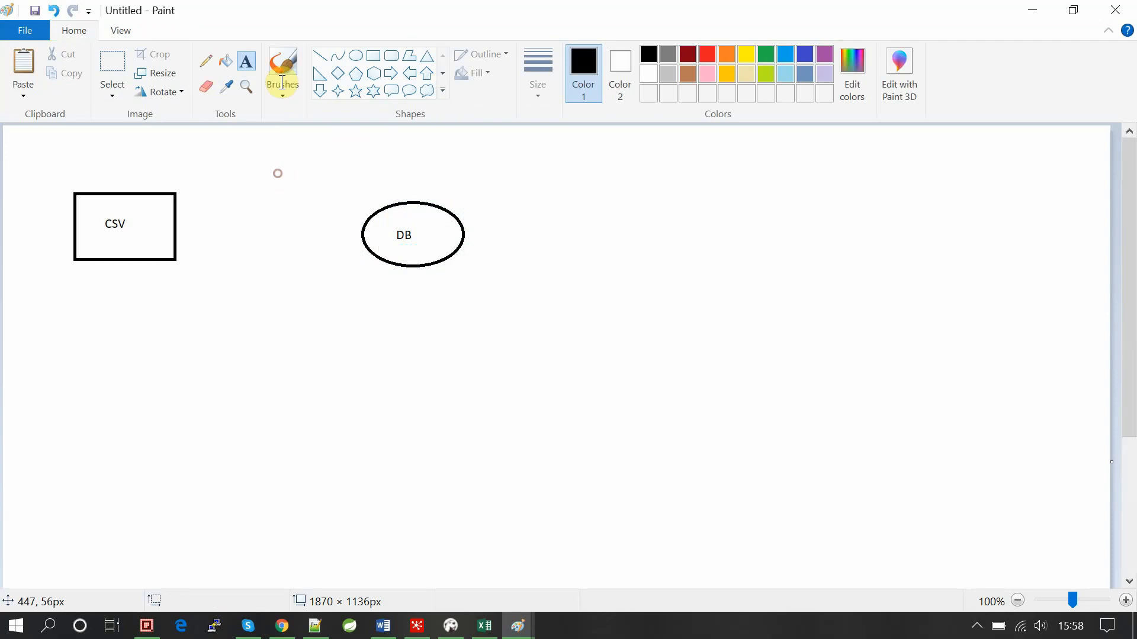
Draw an arrow from the CSV box to the DB ellipse, with a two-stroke arrowhead.
{"action": "left_click", "coordinate": [319, 57]}
{"action": "left_click_drag", "start_coordinate": [176, 223], "coordinate": [363, 225]}
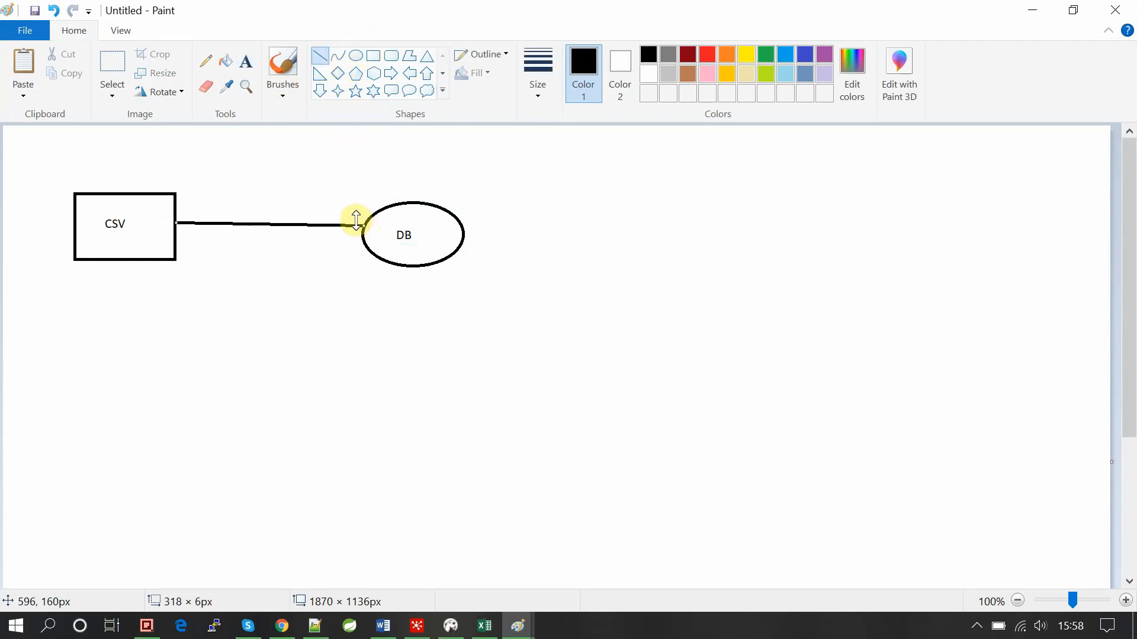
{"action": "left_click", "coordinate": [321, 57]}
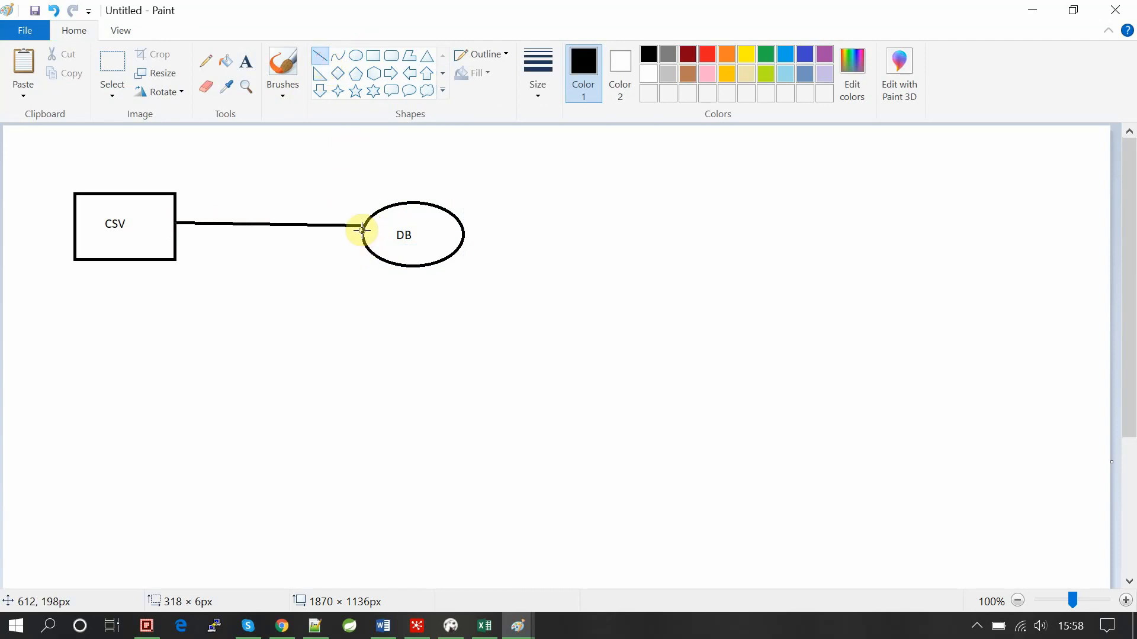
{"action": "left_click_drag", "start_coordinate": [353, 216], "coordinate": [366, 226]}
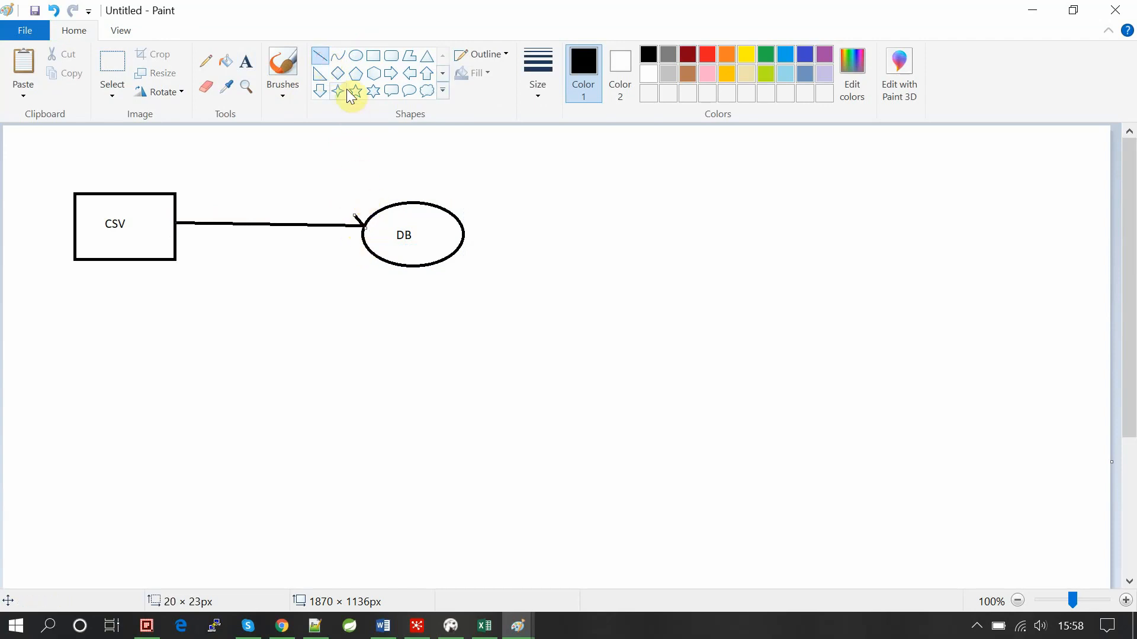
{"action": "left_click", "coordinate": [320, 57]}
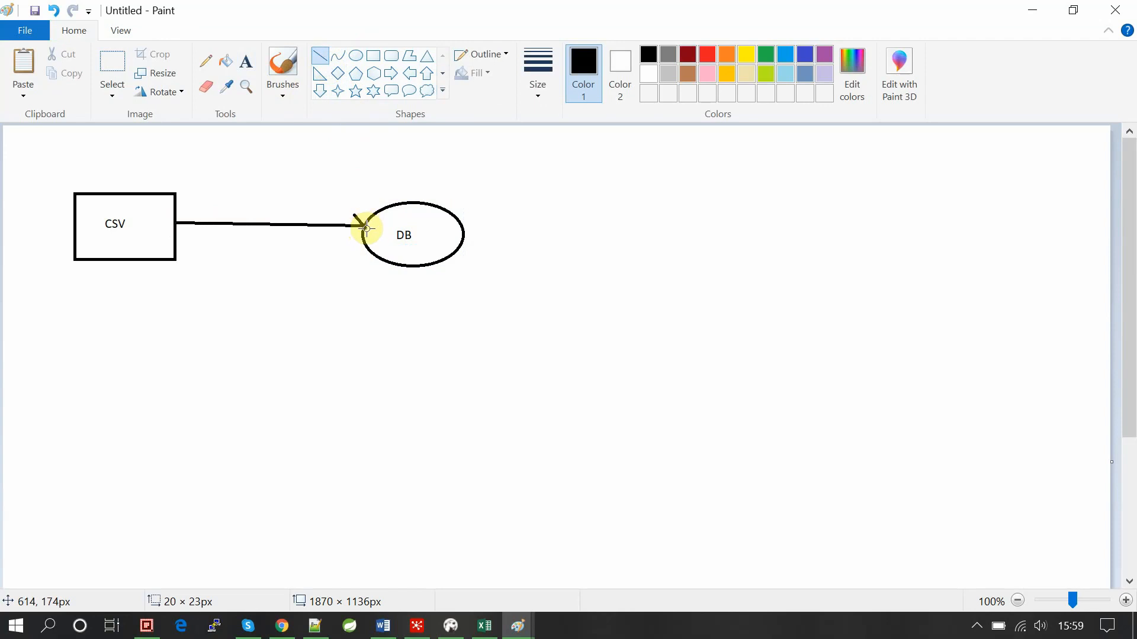
{"action": "left_click_drag", "start_coordinate": [366, 229], "coordinate": [346, 242]}
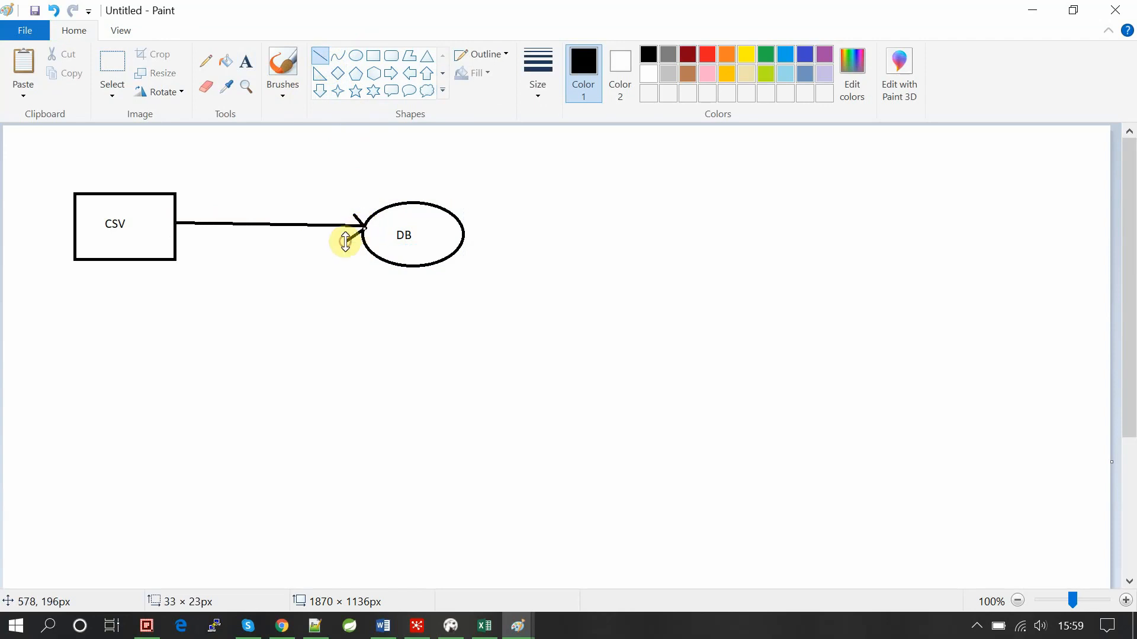
{"action": "left_click", "coordinate": [322, 180]}
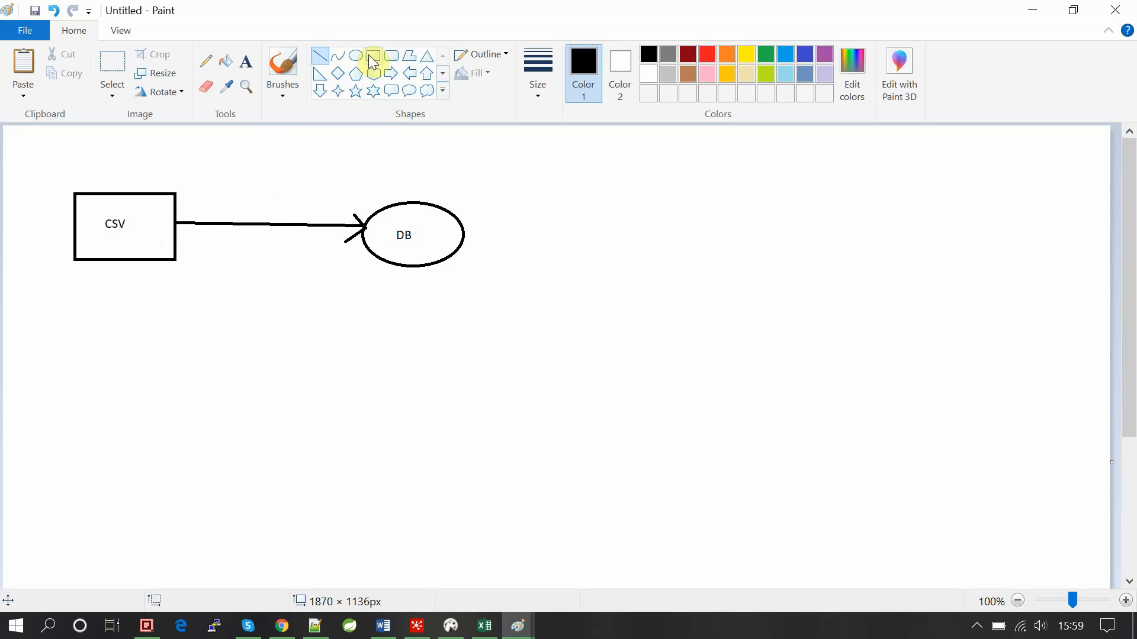
Draw a diamond on the arrow between CSV and DB, then close Paint.
{"action": "left_click", "coordinate": [398, 53]}
{"action": "left_click", "coordinate": [337, 73]}
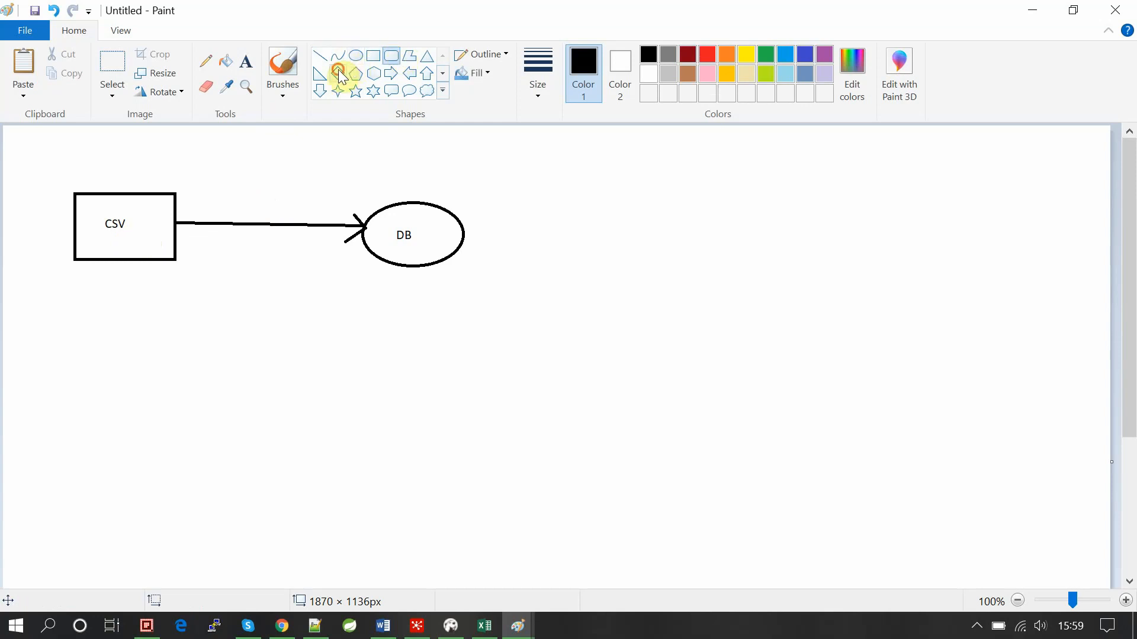
{"action": "left_click_drag", "start_coordinate": [233, 193], "coordinate": [298, 253]}
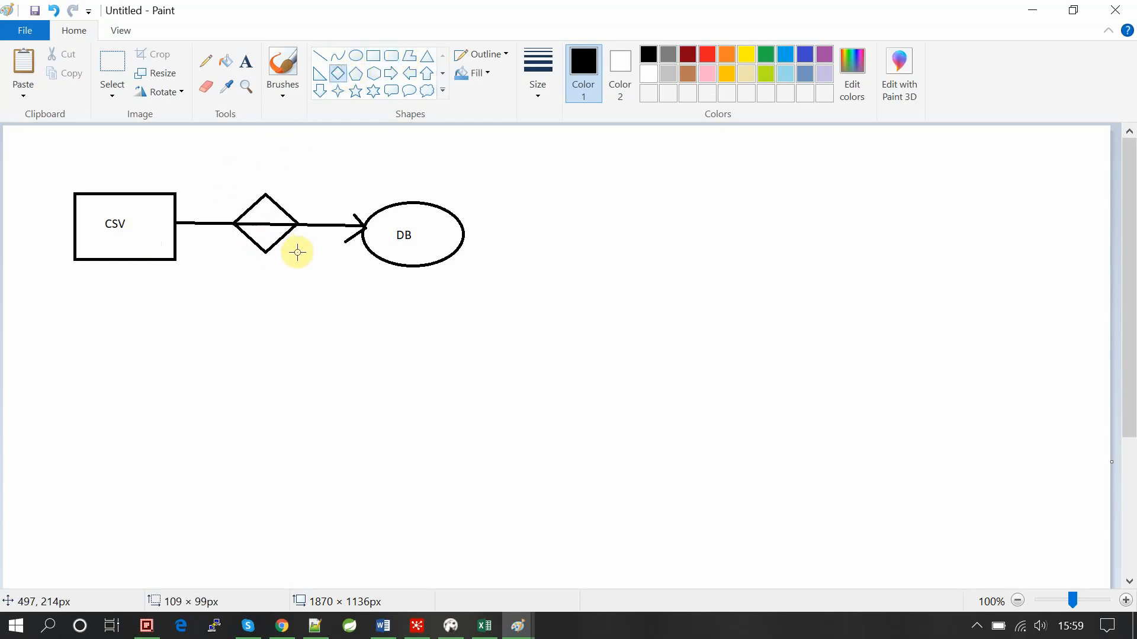
{"action": "left_click", "coordinate": [334, 199]}
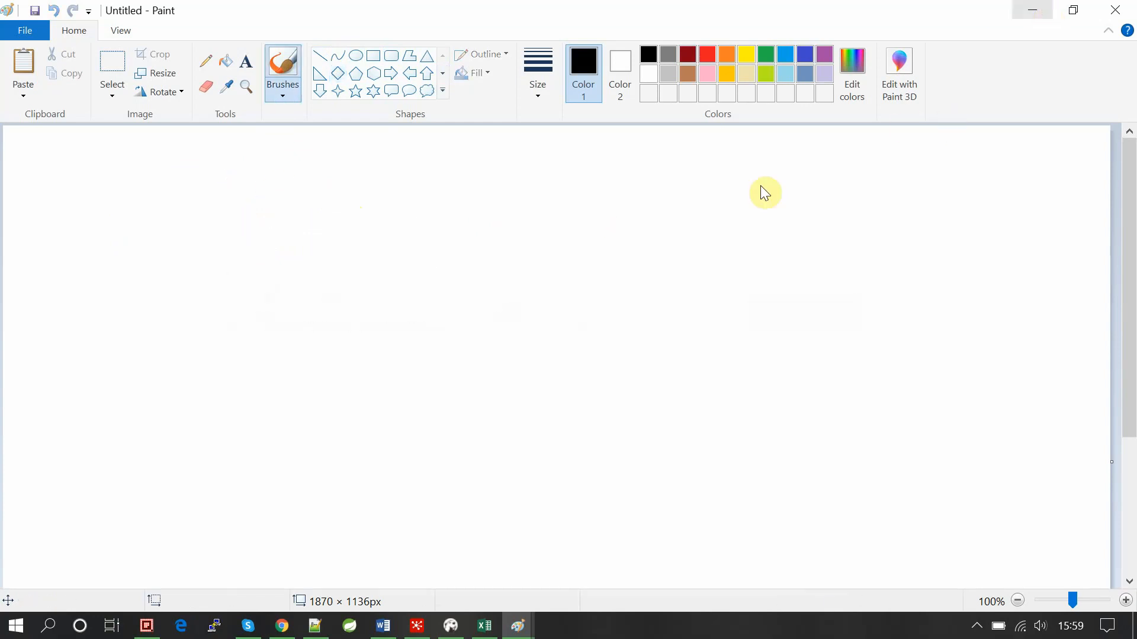
{"action": "left_click", "coordinate": [1116, 9]}
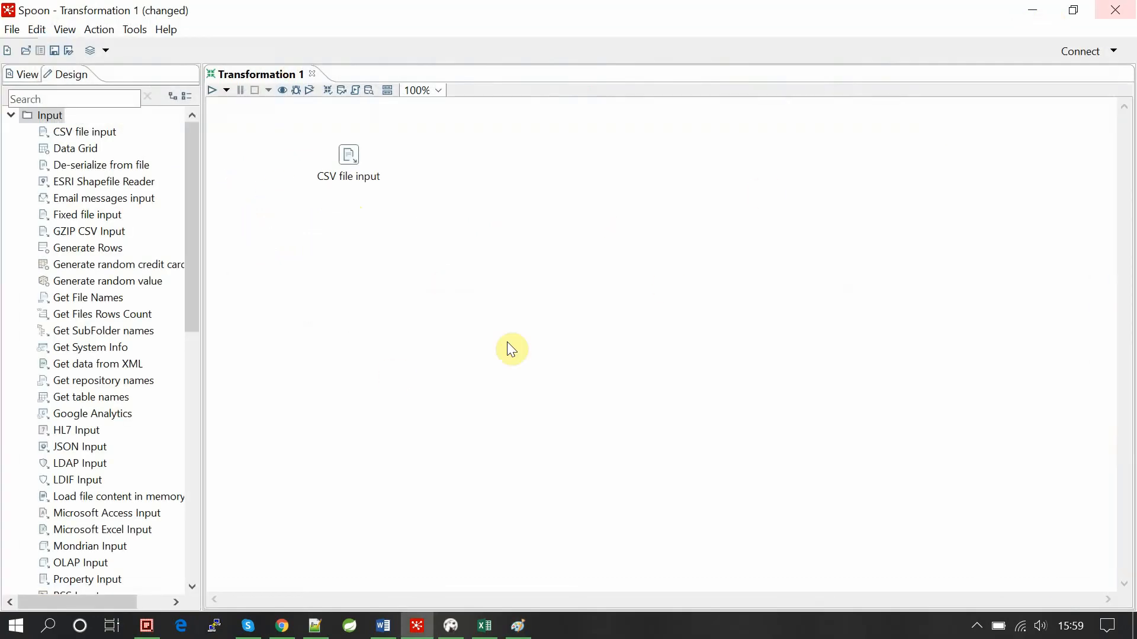
{"action": "double_click", "coordinate": [349, 157]}
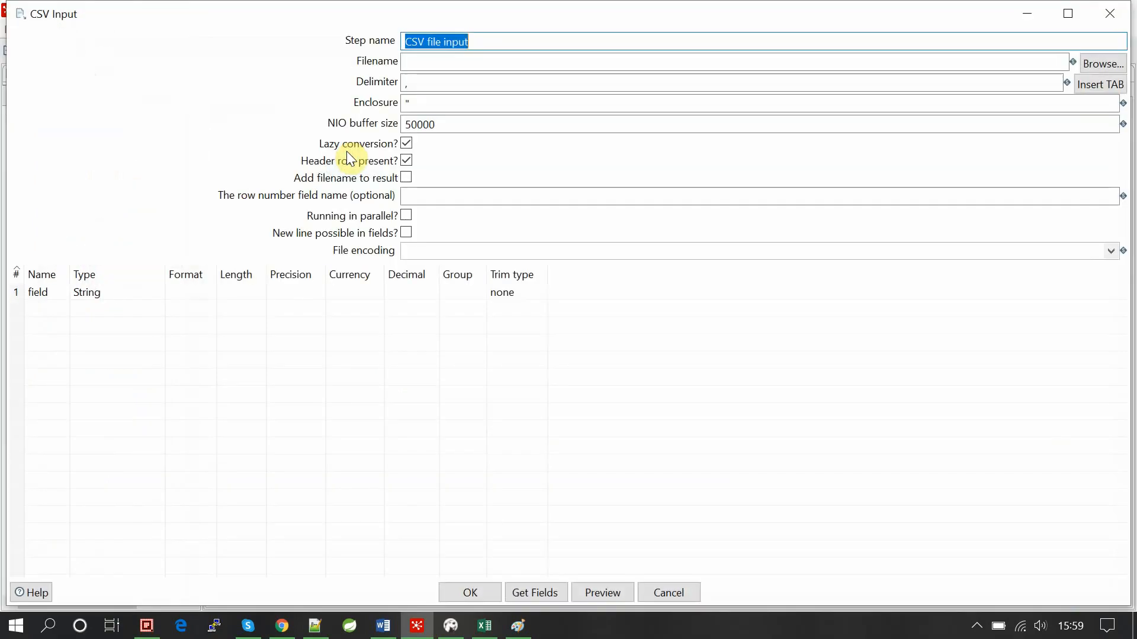
{"action": "left_click", "coordinate": [1125, 14]}
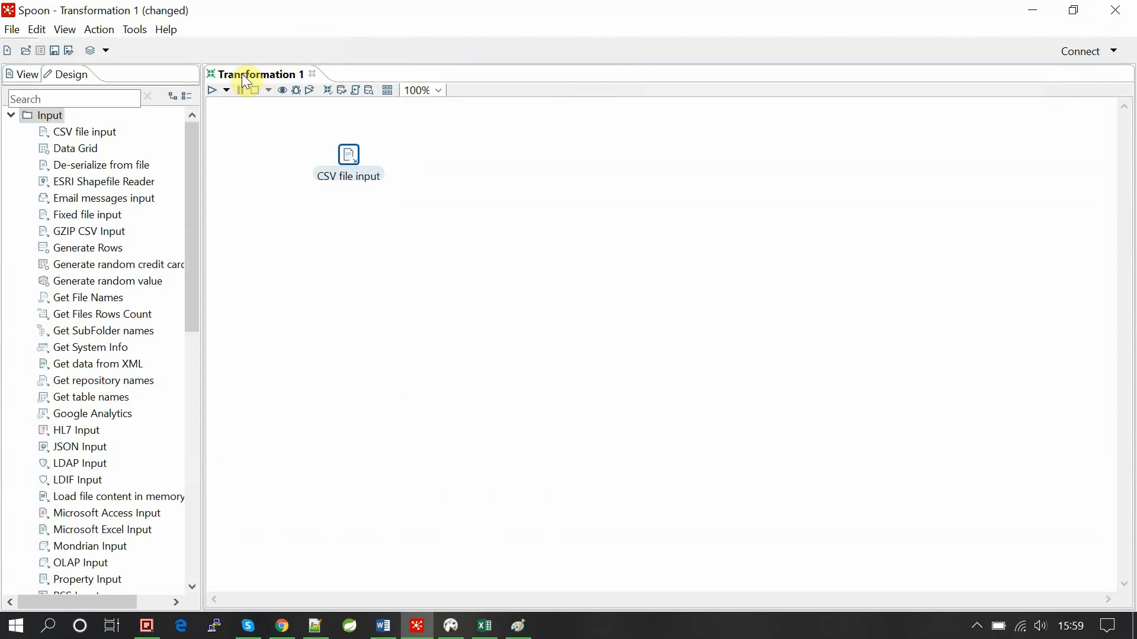
{"action": "left_click", "coordinate": [12, 116]}
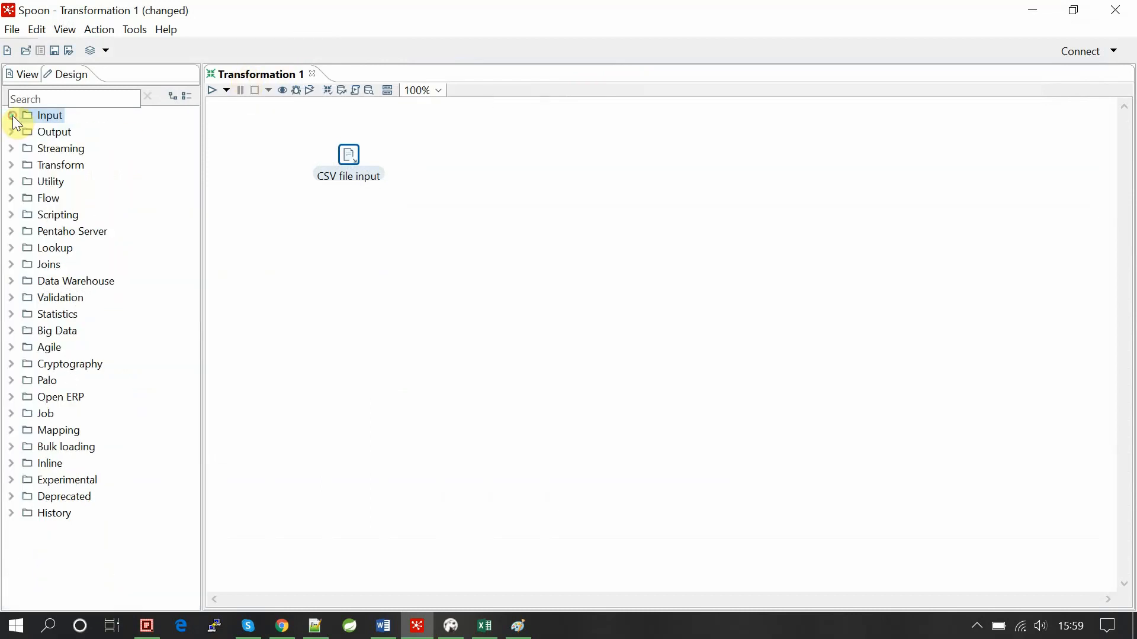
{"action": "left_click", "coordinate": [12, 115]}
{"action": "left_click", "coordinate": [12, 116]}
{"action": "left_click", "coordinate": [11, 115]}
{"action": "left_click_drag", "start_coordinate": [59, 133], "coordinate": [429, 262]}
{"action": "key", "text": "Delete"}
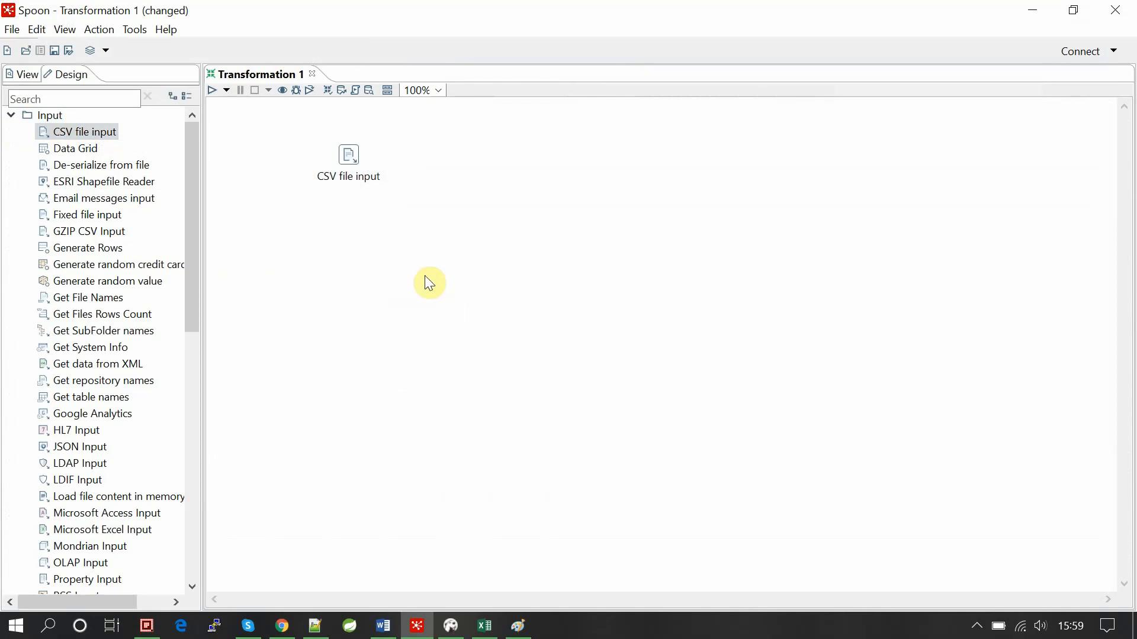
{"action": "double_click", "coordinate": [367, 164]}
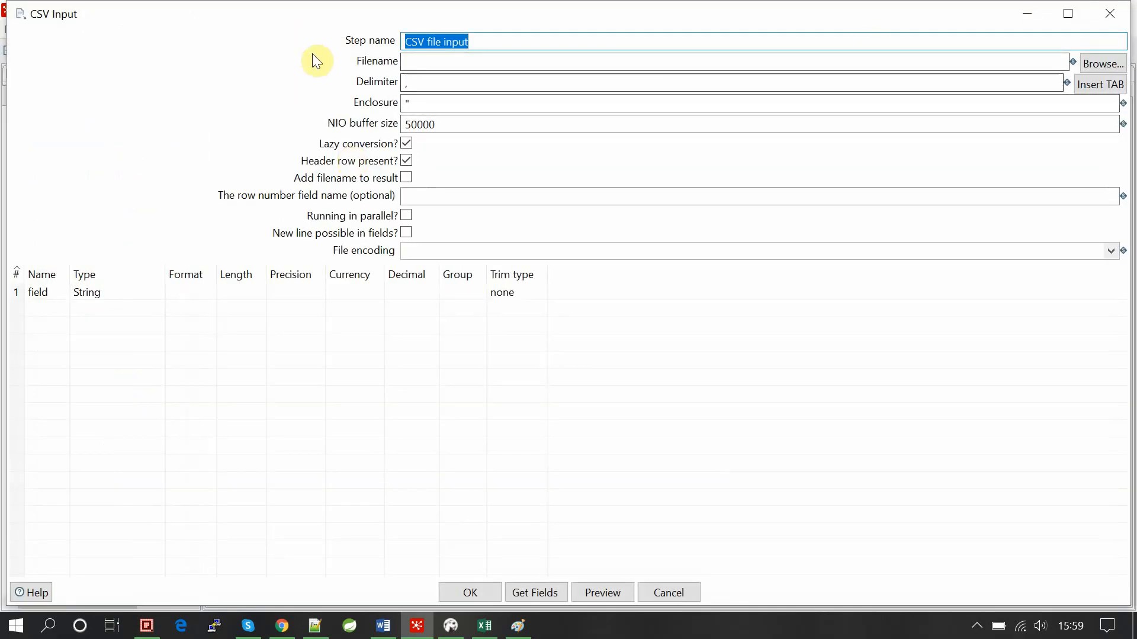
Enter '|' as the CSV step's delimiter and open the file chooser for Filename.
{"action": "left_click", "coordinate": [428, 63]}
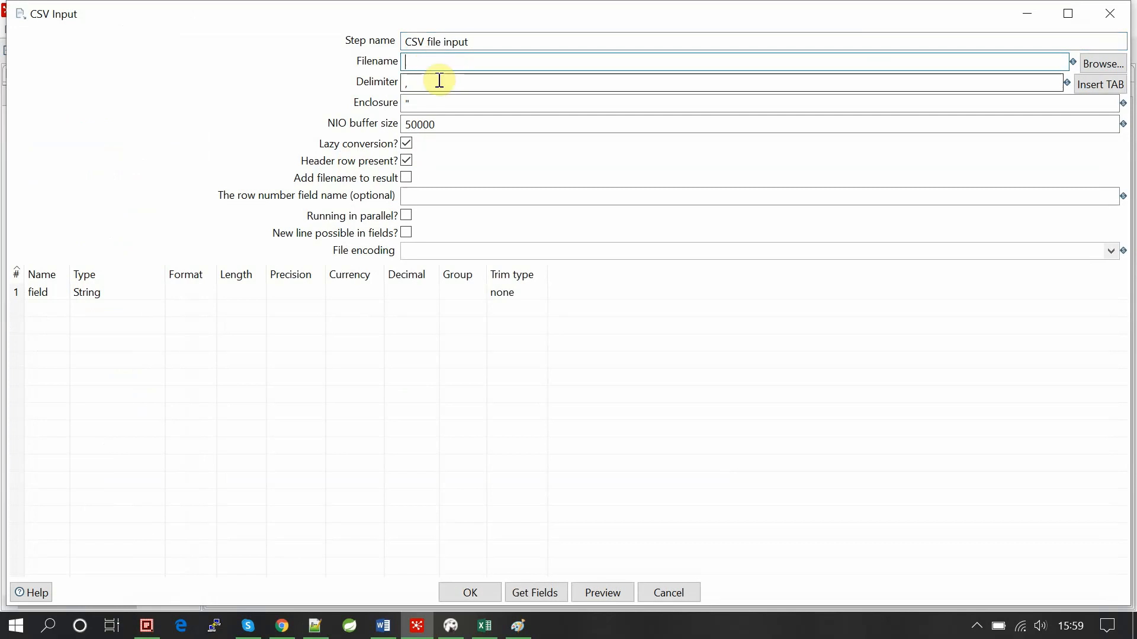
{"action": "left_click", "coordinate": [436, 81]}
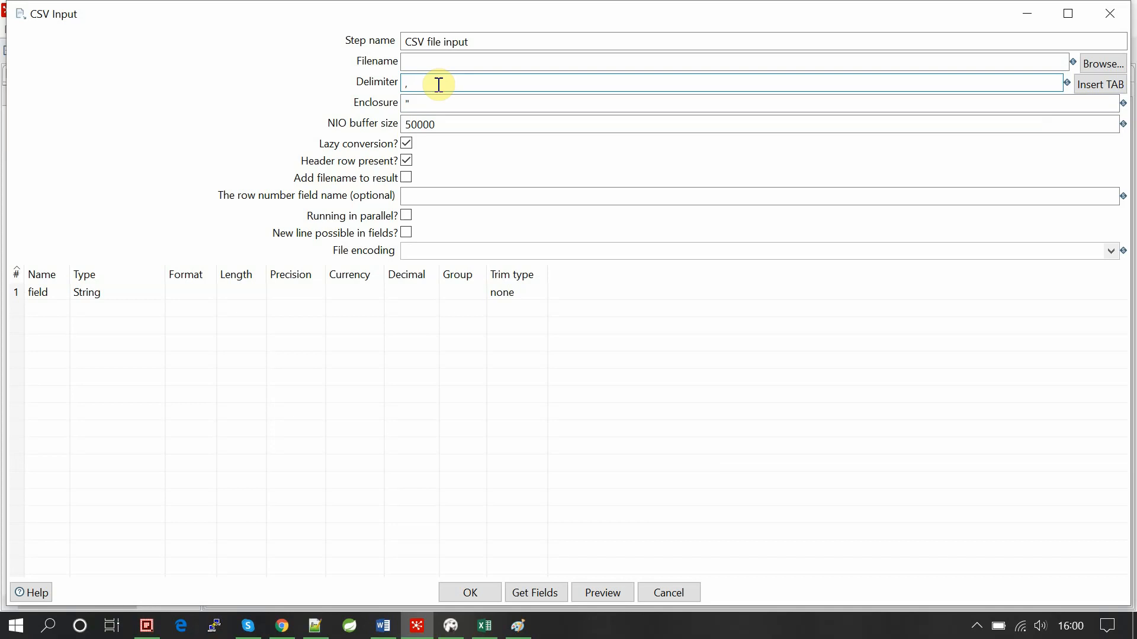
{"action": "type", "text": "|"}
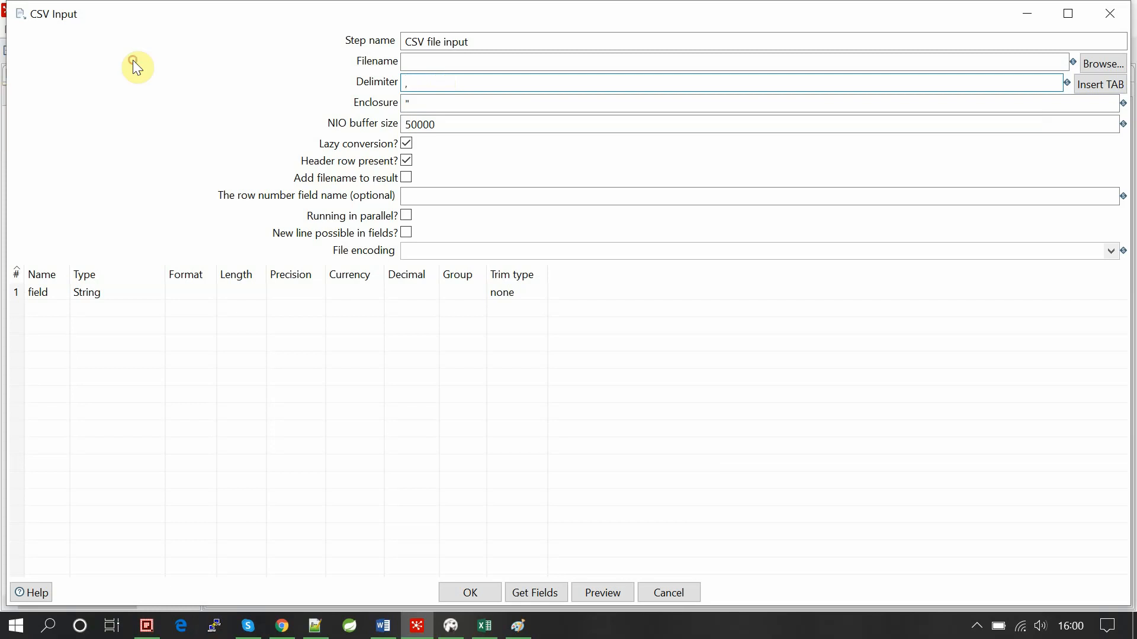
{"action": "left_click", "coordinate": [424, 62]}
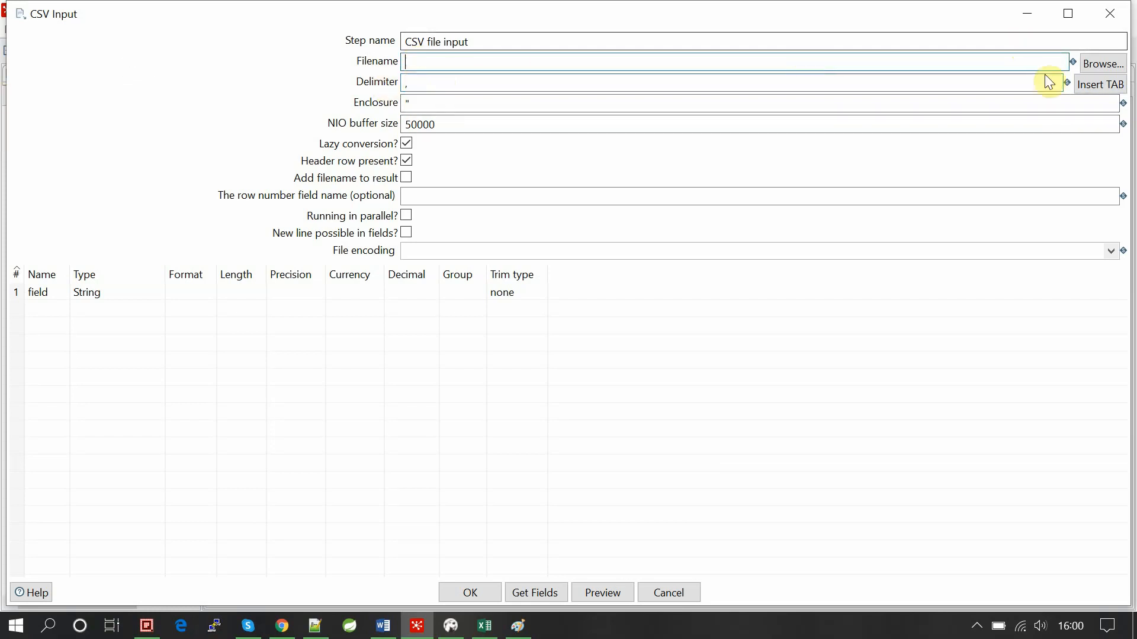
{"action": "left_click", "coordinate": [1103, 64]}
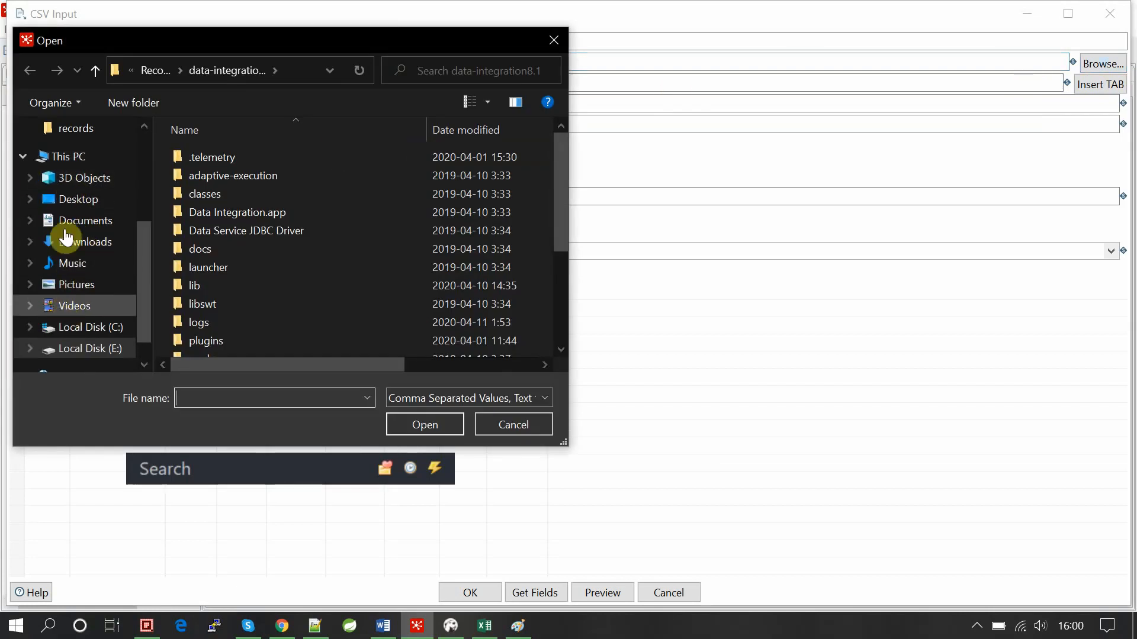
Select test_pdi.csv on the Desktop and preview its rows with a preview size of 10.
{"action": "left_click", "coordinate": [83, 199]}
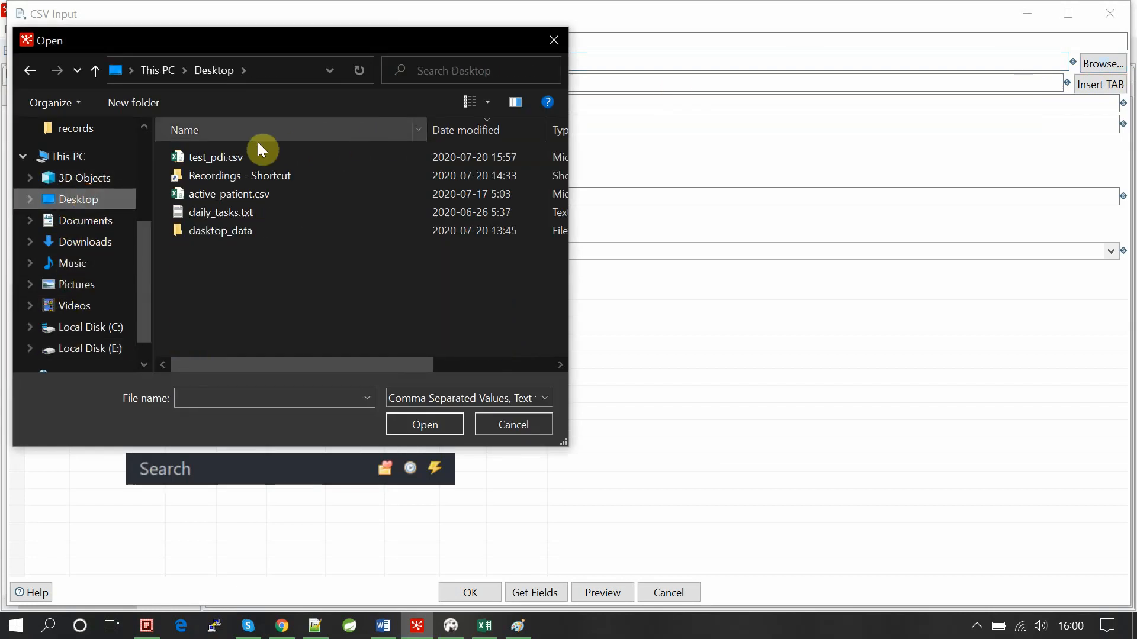
{"action": "double_click", "coordinate": [208, 157]}
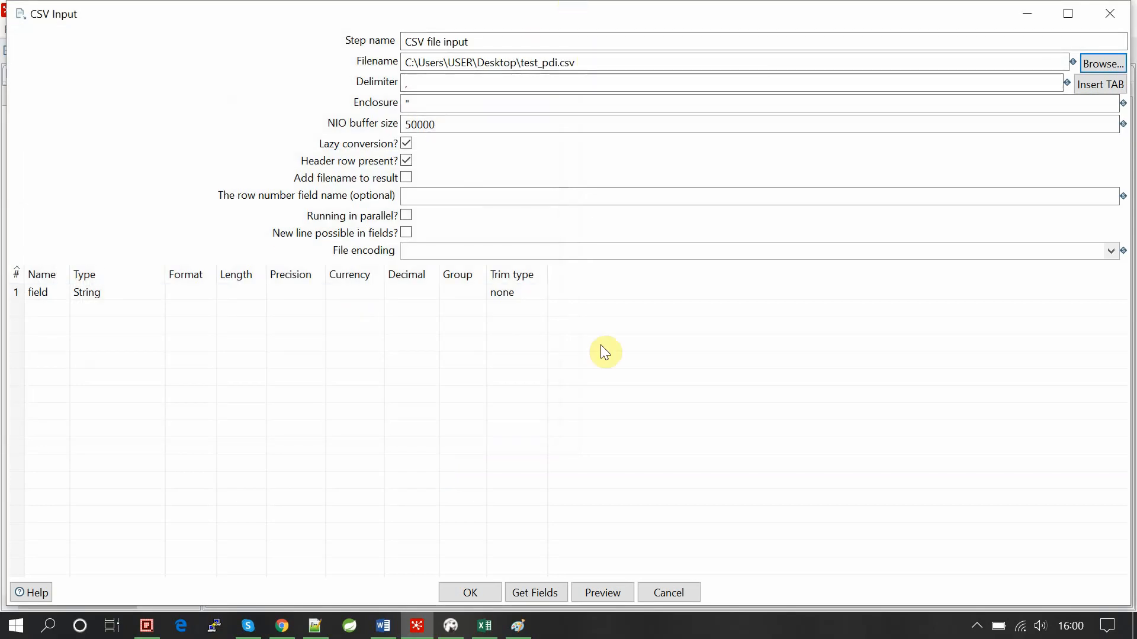
{"action": "left_click", "coordinate": [595, 595]}
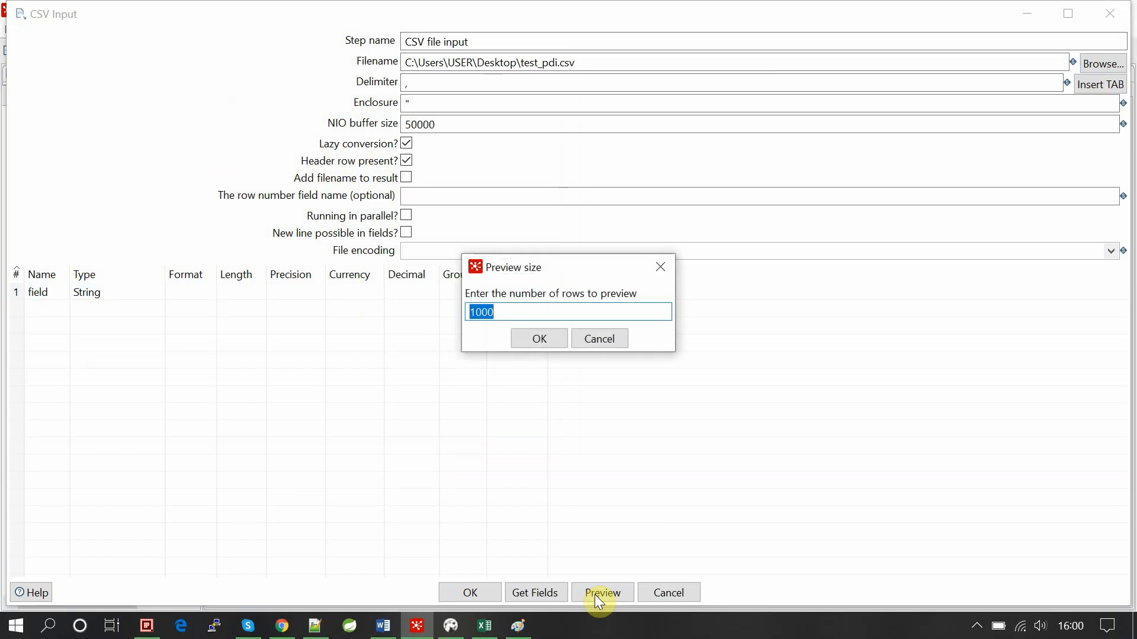
{"action": "left_click", "coordinate": [528, 314]}
{"action": "key", "text": "BackSpace"}
{"action": "key", "text": "BackSpace"}
{"action": "key", "text": "Return"}
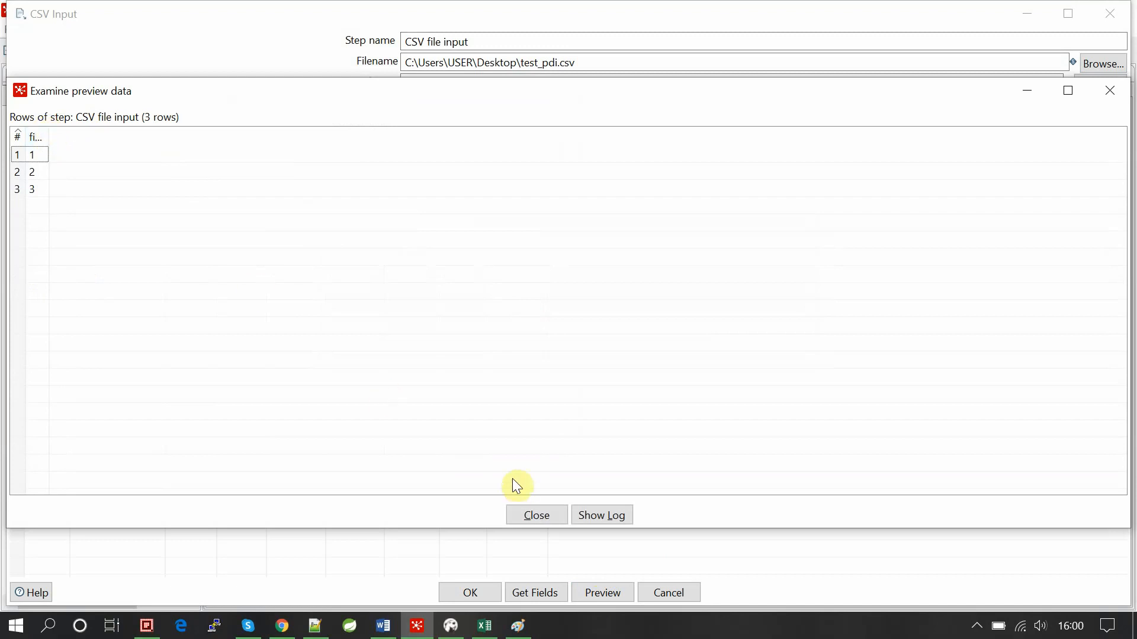
Widen the preview columns, compare with the test_pdi.csv spreadsheet, and close the preview.
{"action": "double_click", "coordinate": [25, 131]}
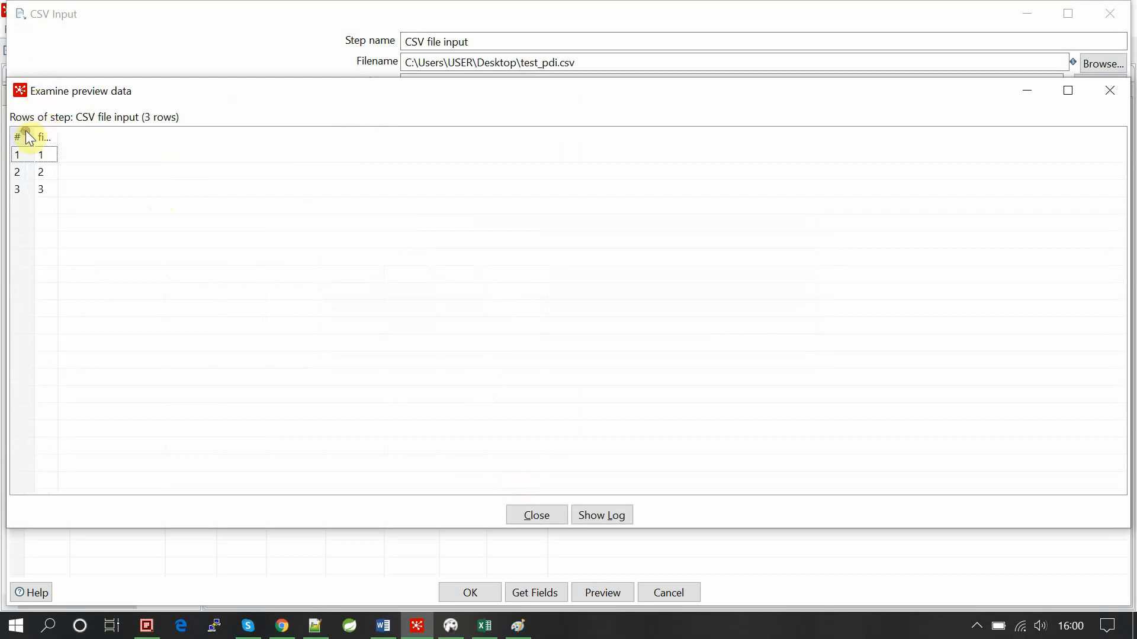
{"action": "left_click_drag", "start_coordinate": [58, 134], "coordinate": [126, 142]}
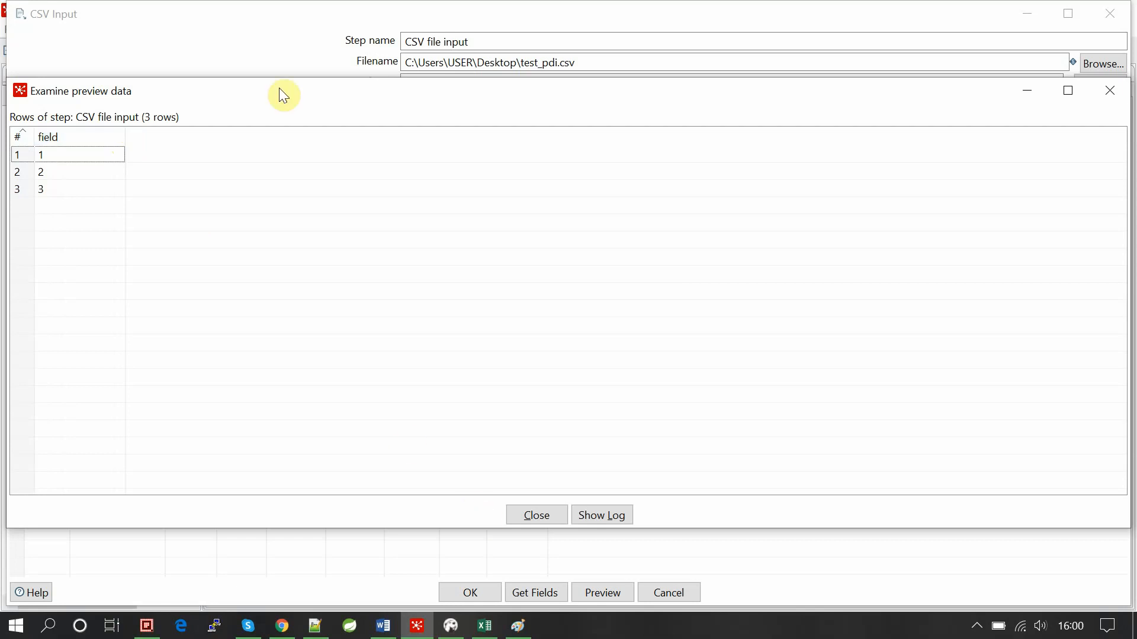
{"action": "left_click", "coordinate": [479, 627]}
{"action": "left_click", "coordinate": [259, 349]}
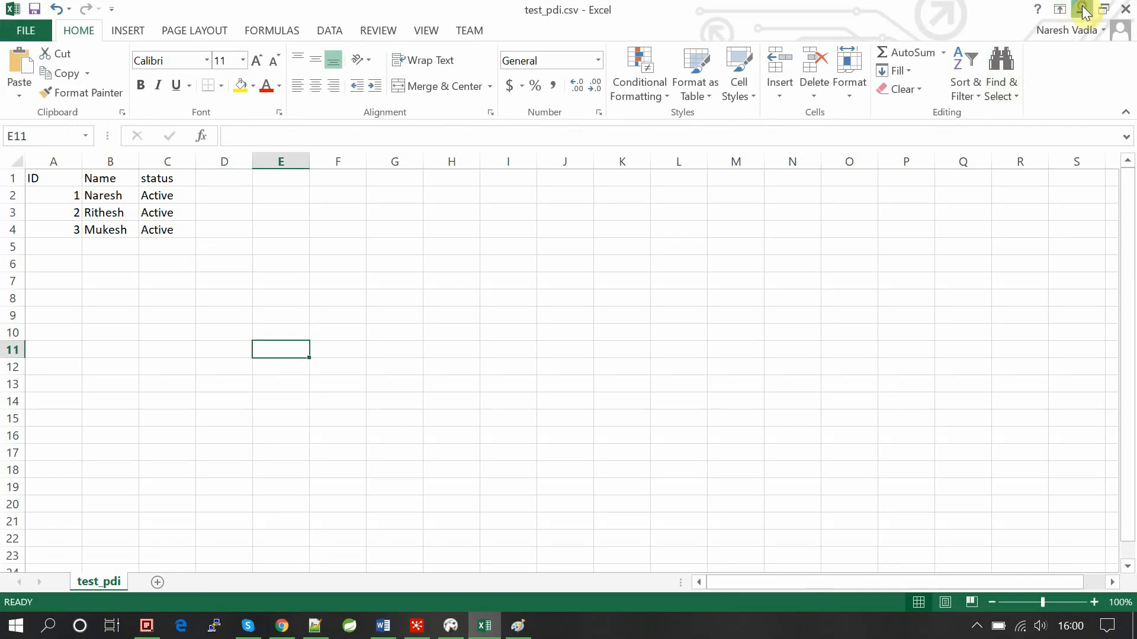
{"action": "left_click", "coordinate": [1083, 10]}
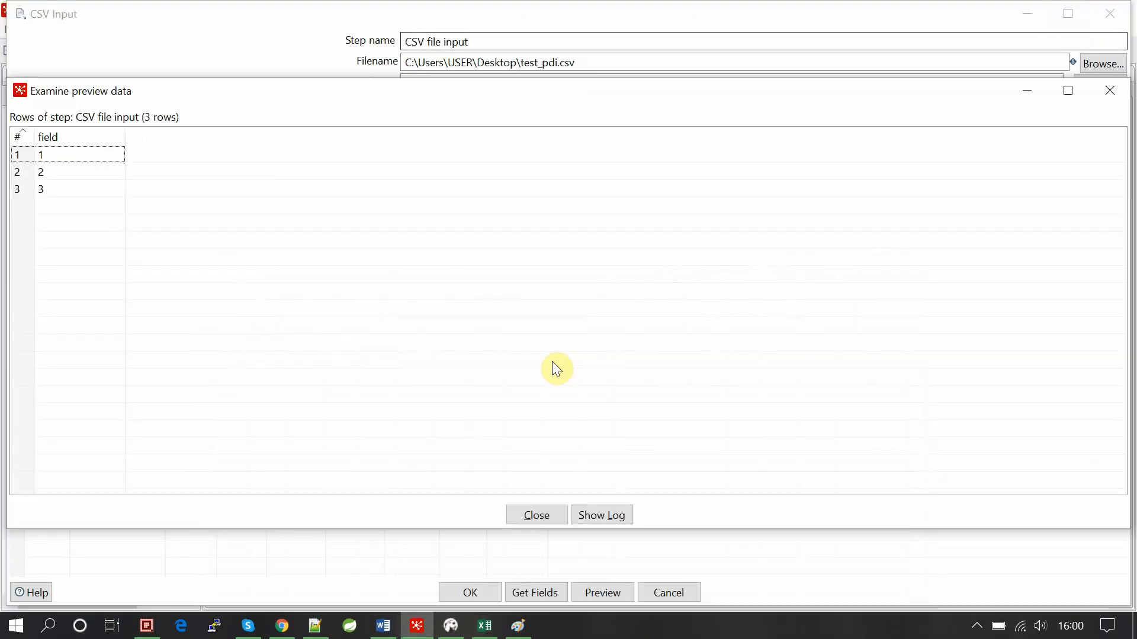
{"action": "left_click", "coordinate": [529, 517]}
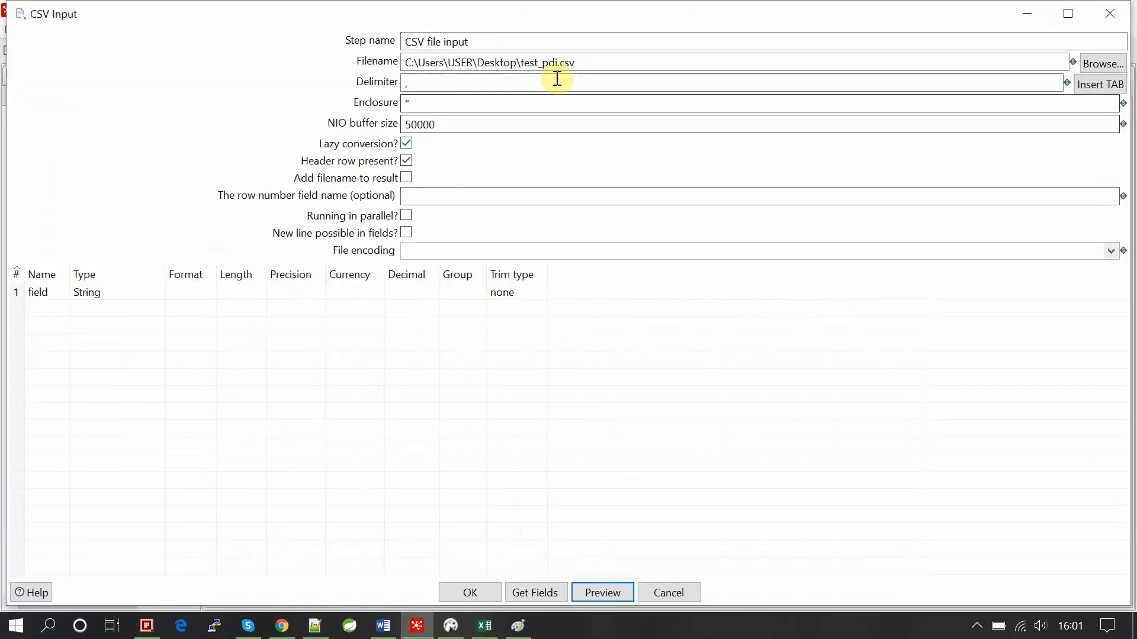
{"action": "left_click", "coordinate": [486, 626]}
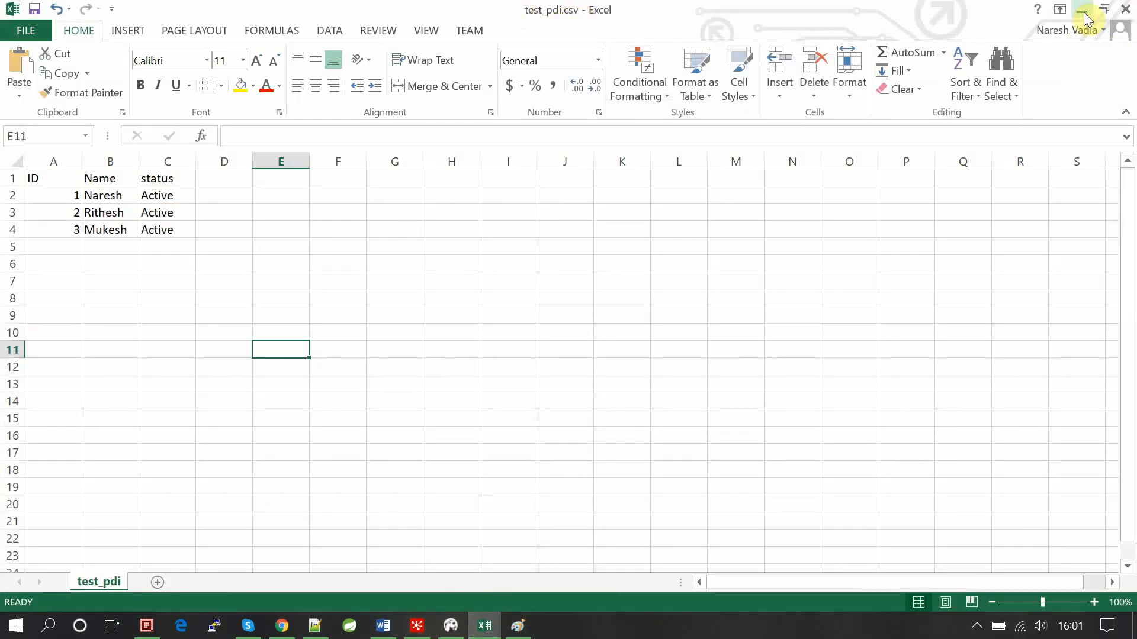
{"action": "left_click", "coordinate": [1082, 10]}
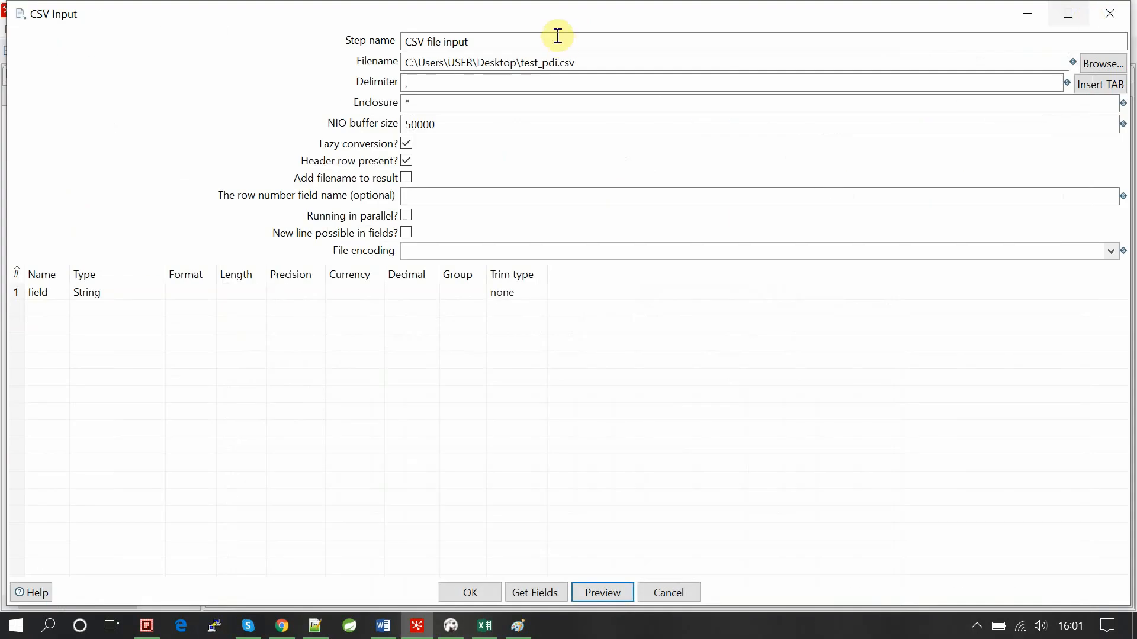
Replace the CSV step's delimiter with a comma.
{"action": "left_click", "coordinate": [438, 91]}
{"action": "key", "text": "BackSpace"}
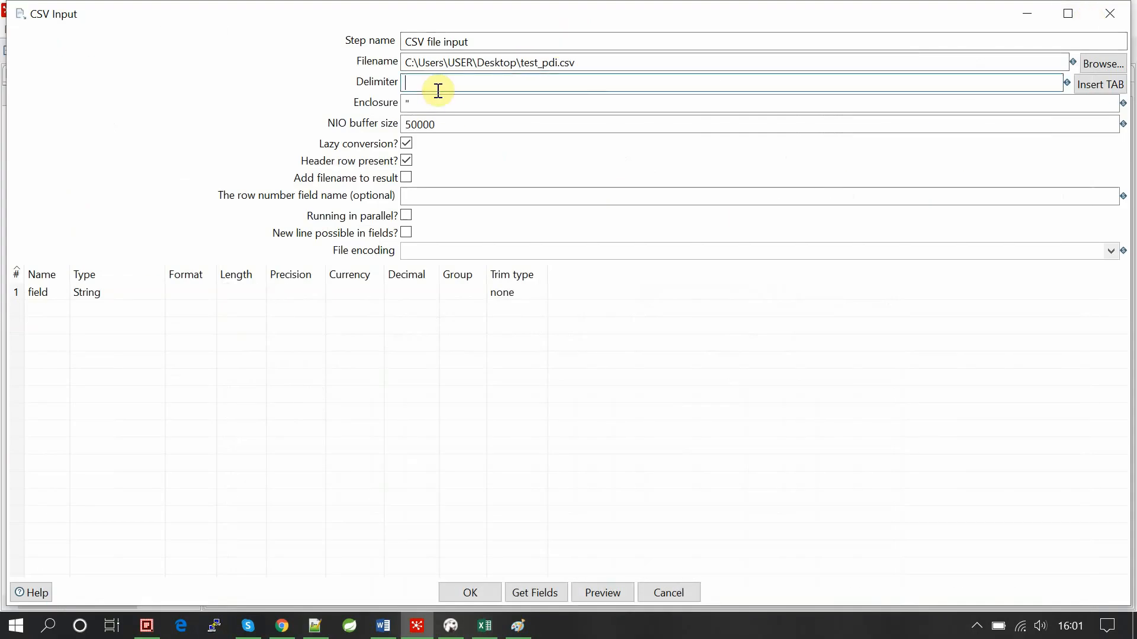
{"action": "type", "text": ","}
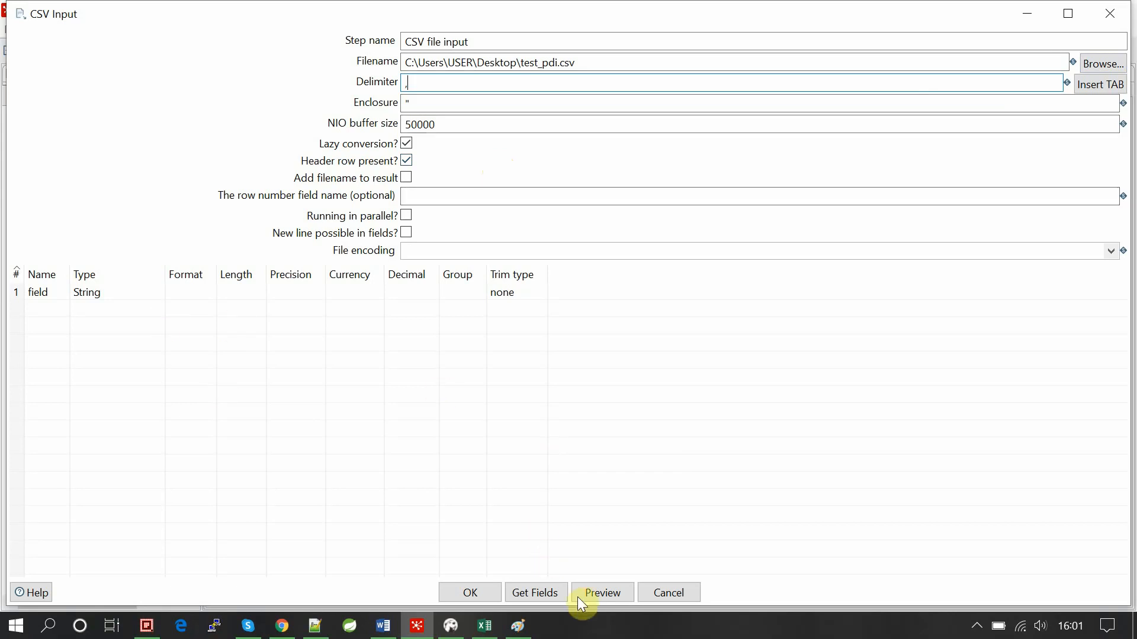
Get the ID, Name and status fields from a 100-line sample, discarding the scan results.
{"action": "left_click", "coordinate": [556, 596]}
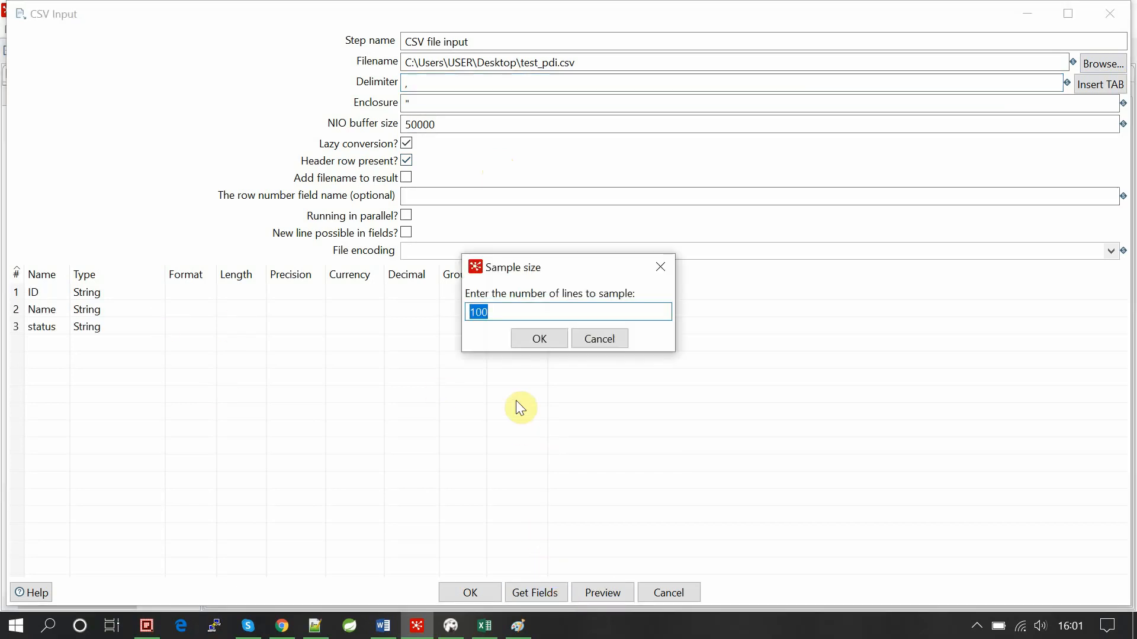
{"action": "left_click", "coordinate": [533, 342]}
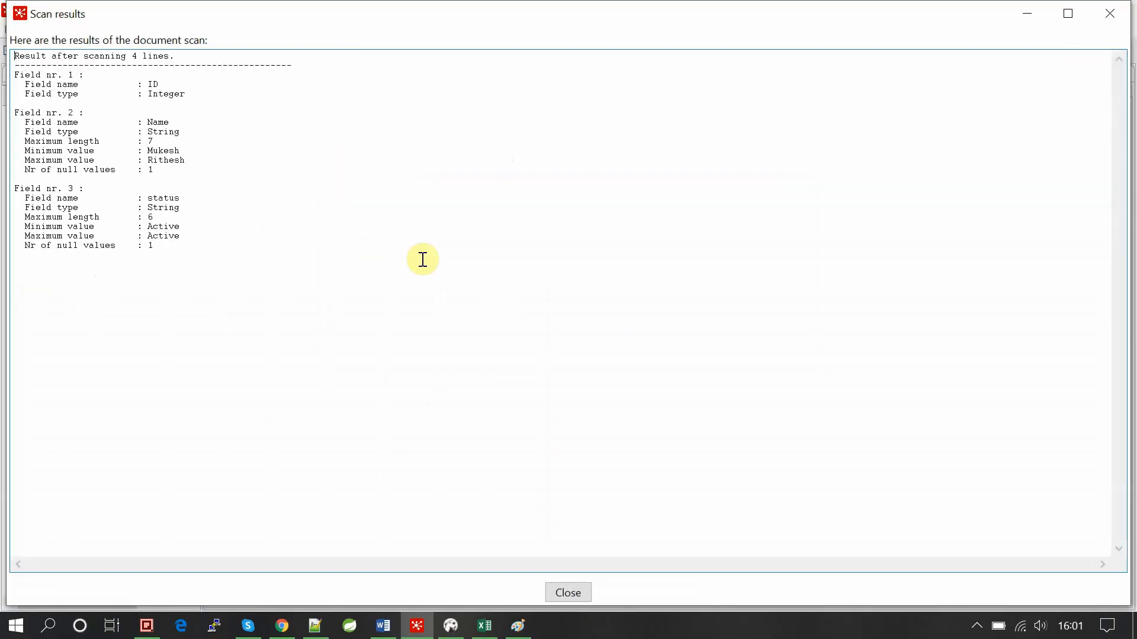
{"action": "left_click", "coordinate": [1109, 12]}
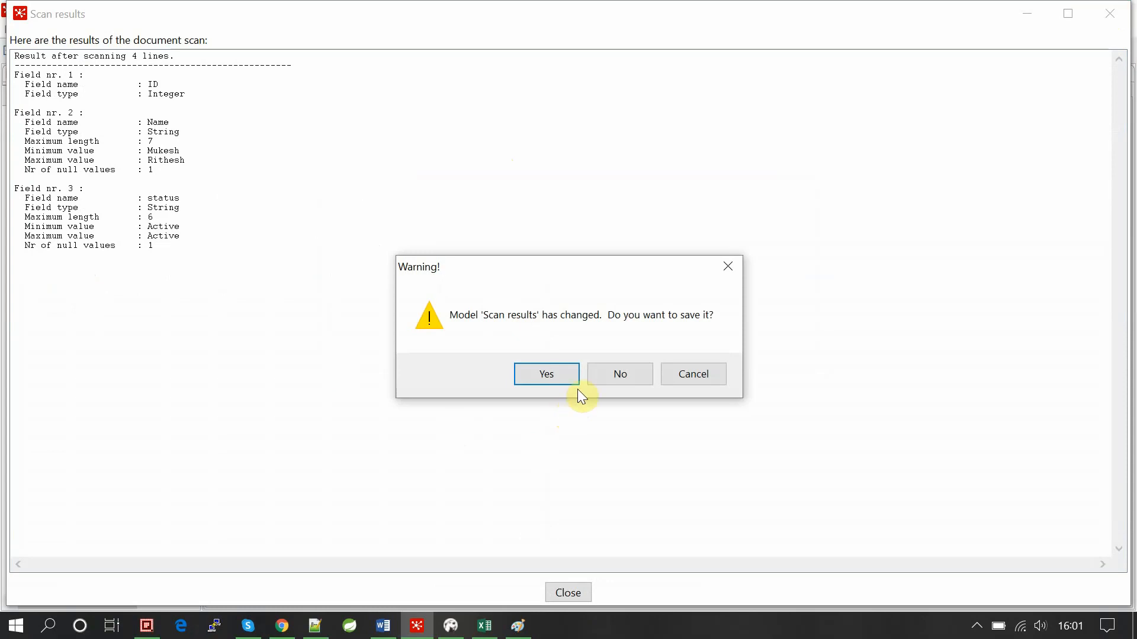
{"action": "left_click", "coordinate": [618, 375]}
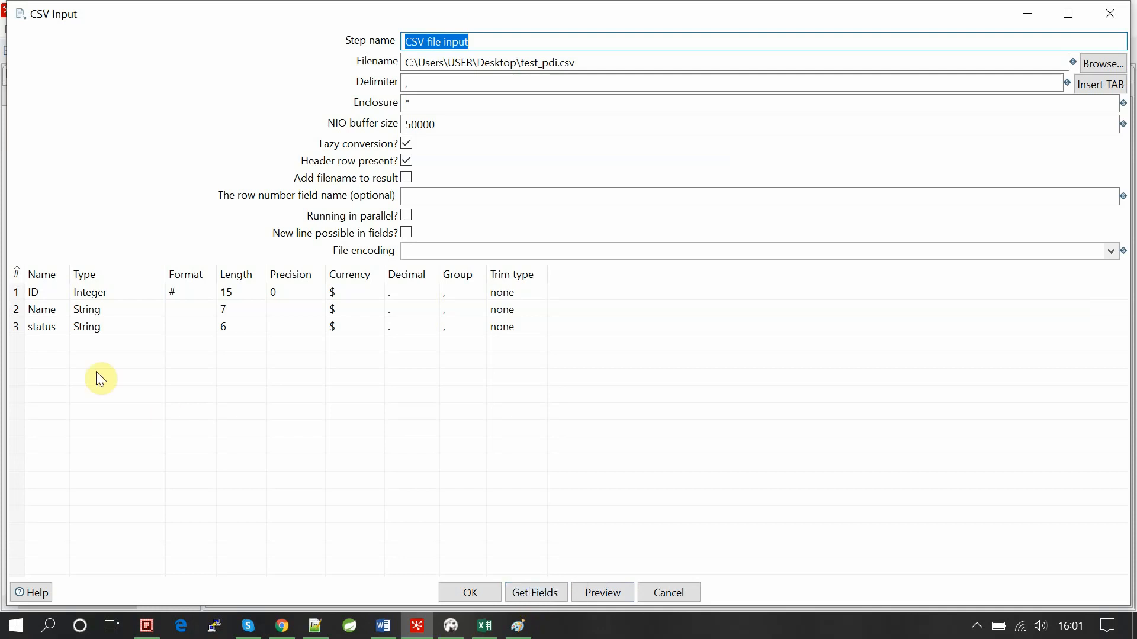
{"action": "left_click", "coordinate": [497, 625]}
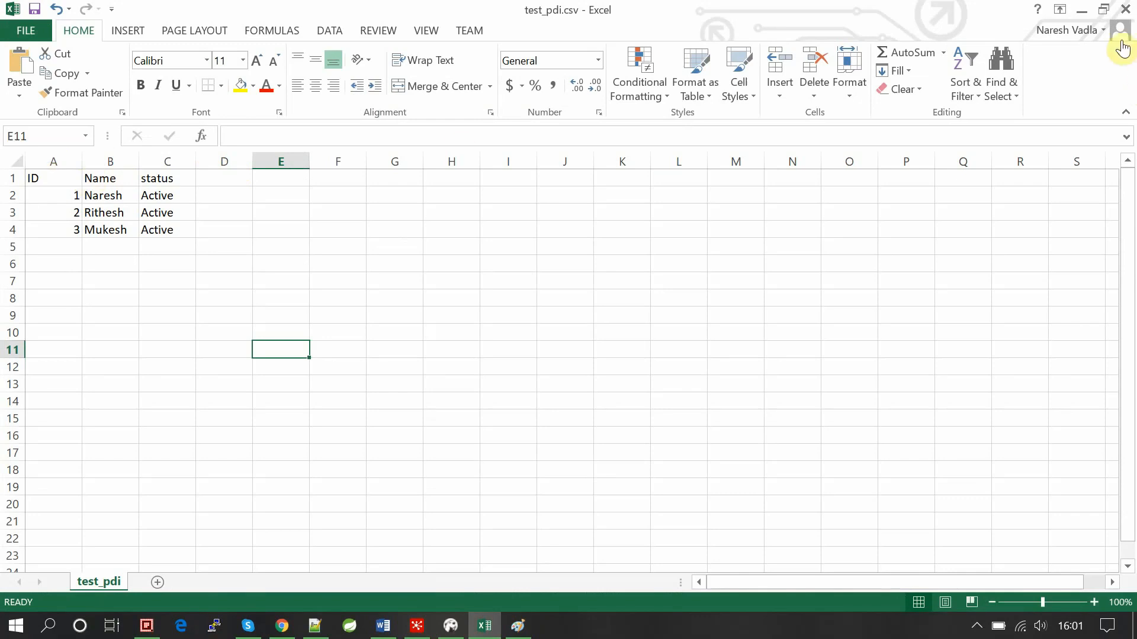
{"action": "left_click", "coordinate": [1083, 10]}
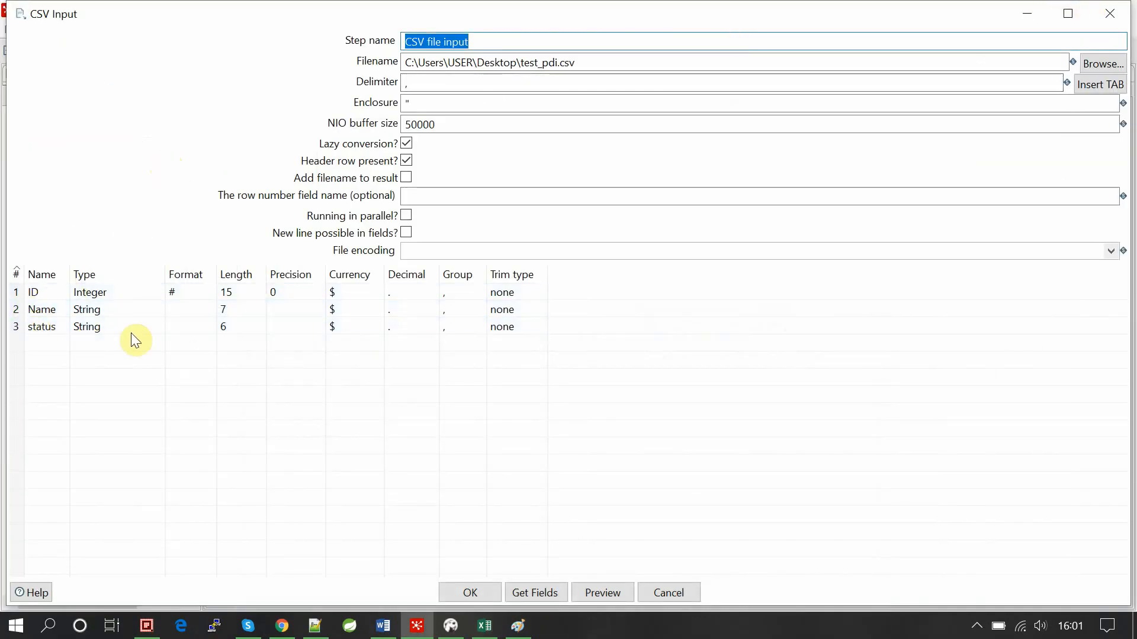
{"action": "left_click", "coordinate": [594, 588]}
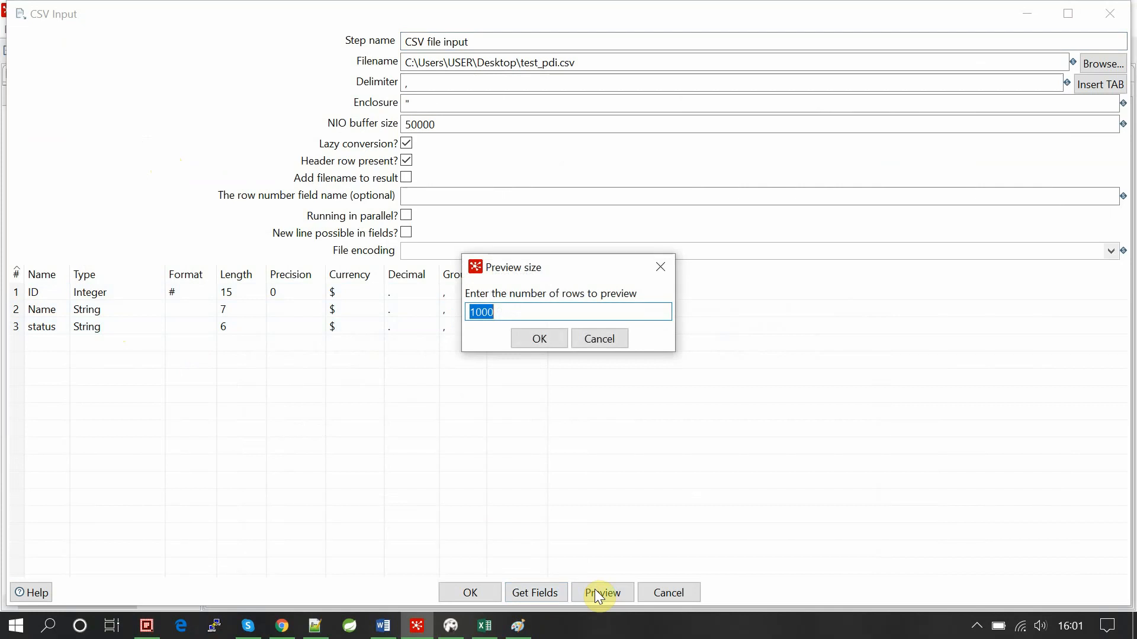
{"action": "key", "text": "Return"}
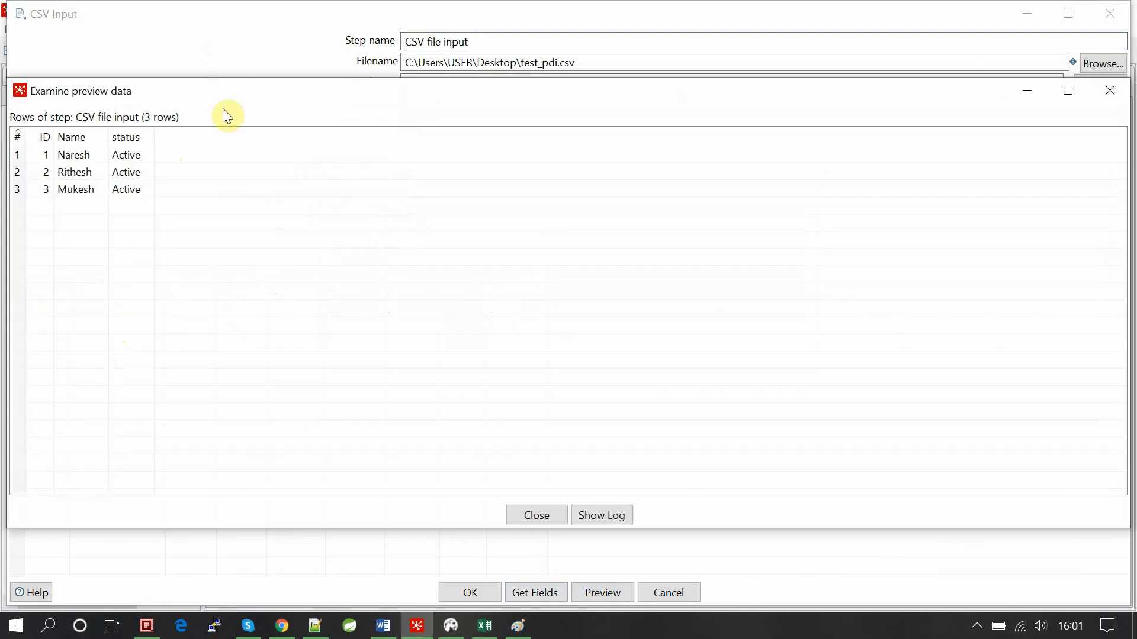
{"action": "left_click", "coordinate": [528, 513]}
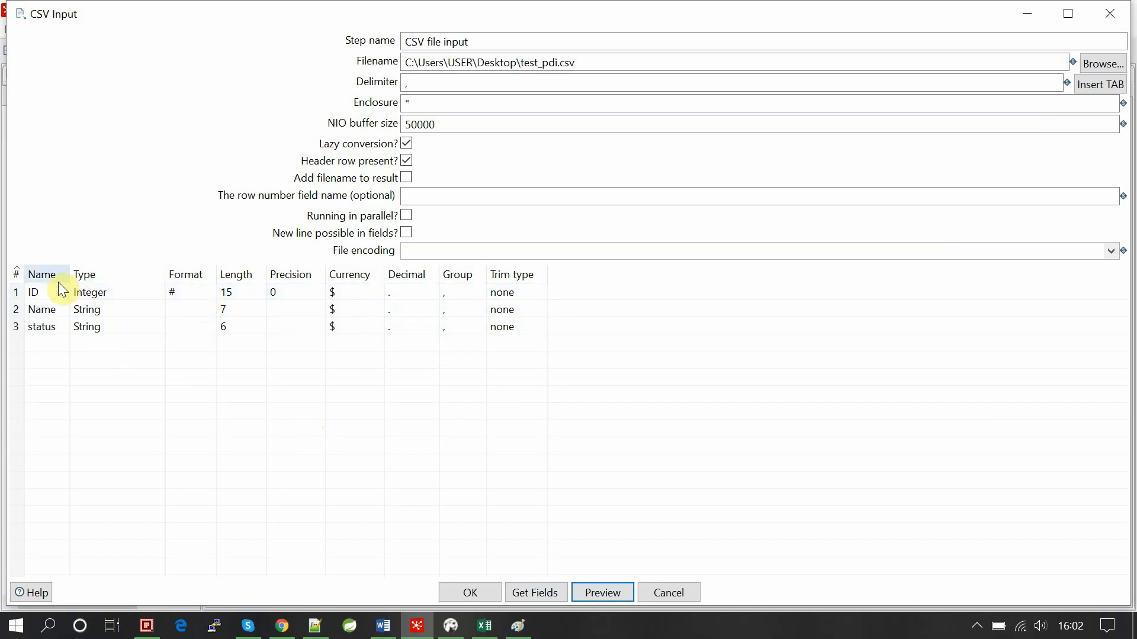
Keep # as the number format of the ID field.
{"action": "left_click", "coordinate": [180, 293]}
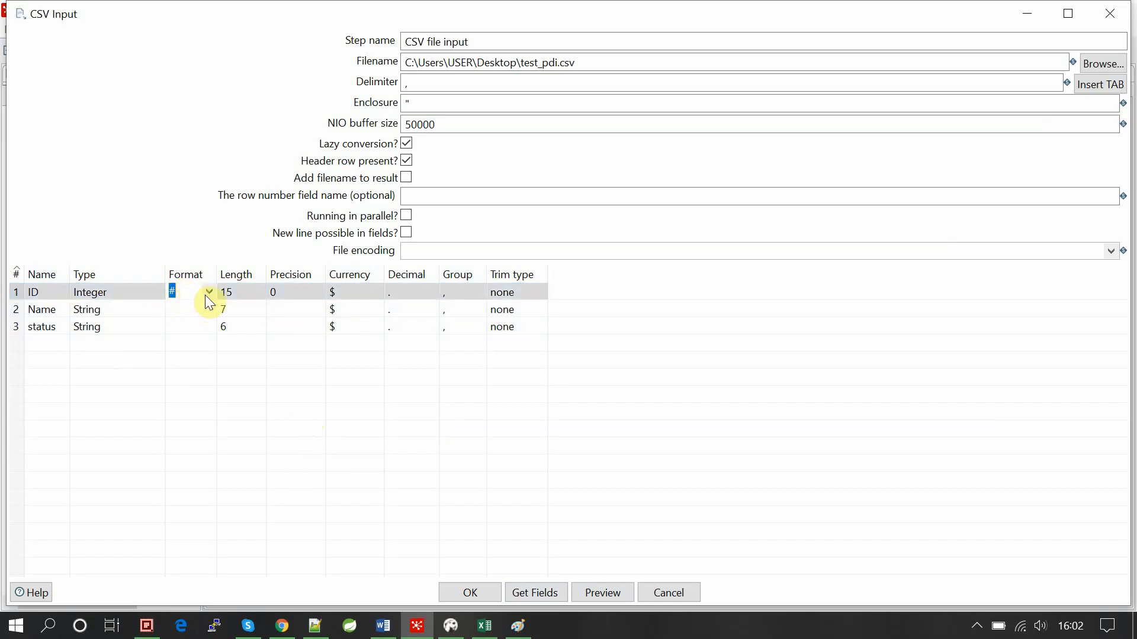
{"action": "left_click", "coordinate": [206, 294]}
{"action": "left_click", "coordinate": [214, 353]}
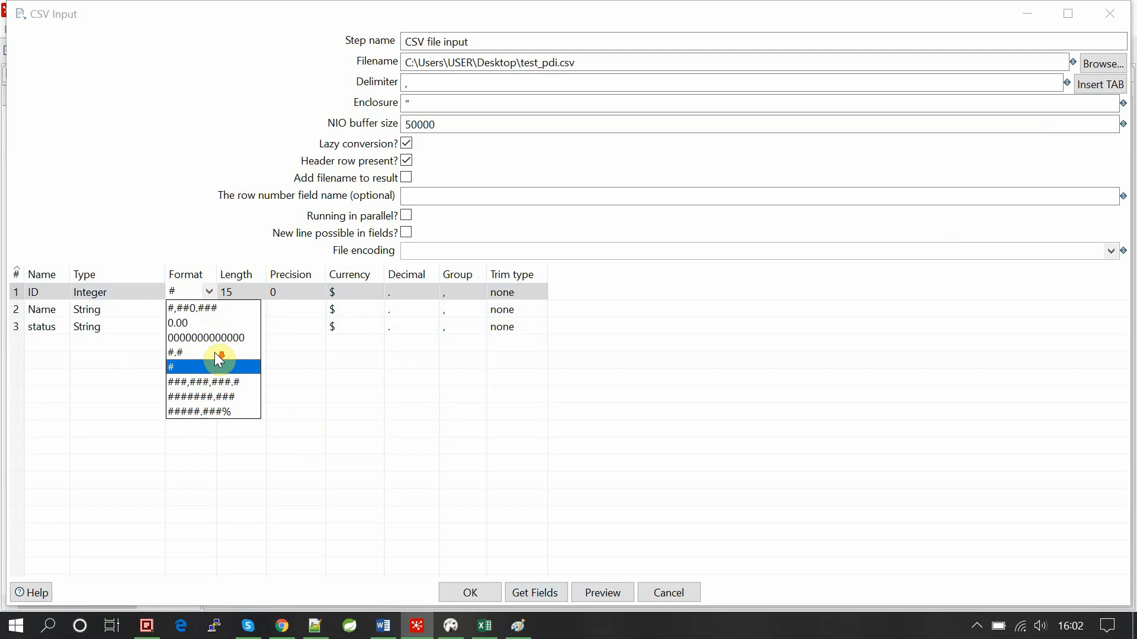
{"action": "left_click", "coordinate": [168, 367]}
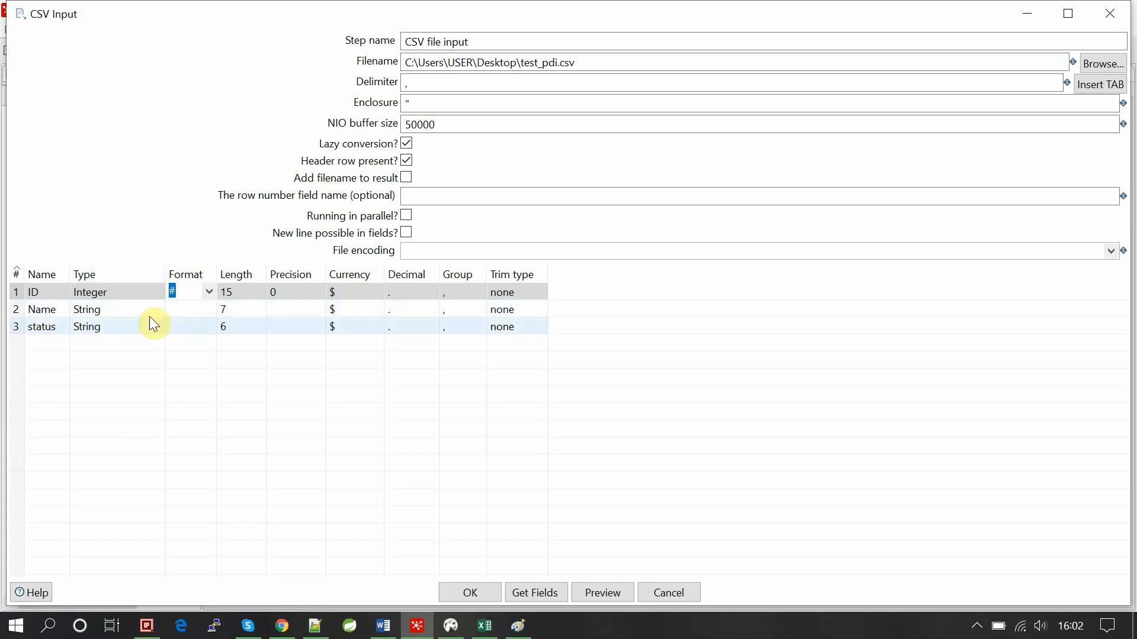
Set the Name field's type to Date and browse its date formats without choosing one.
{"action": "left_click", "coordinate": [161, 304]}
{"action": "left_click", "coordinate": [161, 304]}
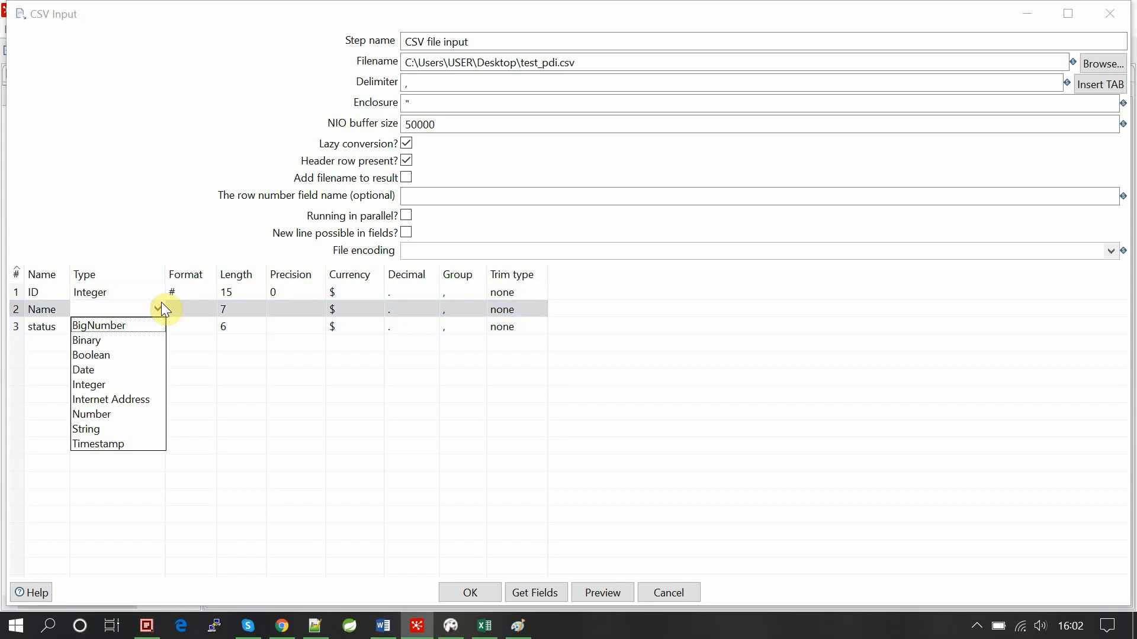
{"action": "left_click", "coordinate": [160, 307]}
{"action": "left_click", "coordinate": [159, 307]}
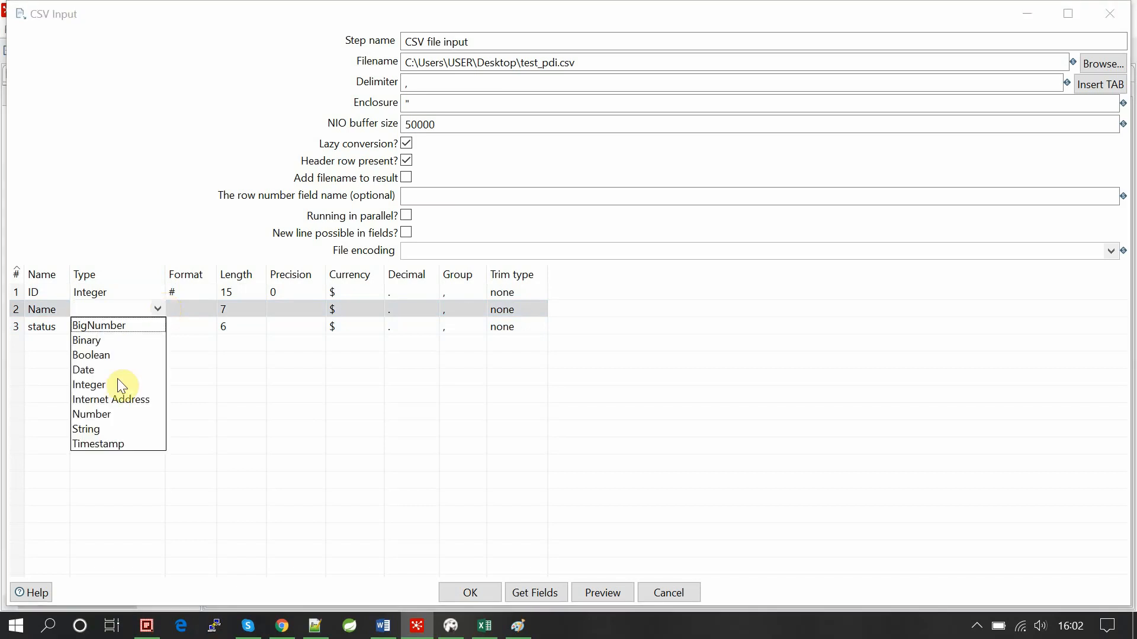
{"action": "left_click", "coordinate": [83, 370]}
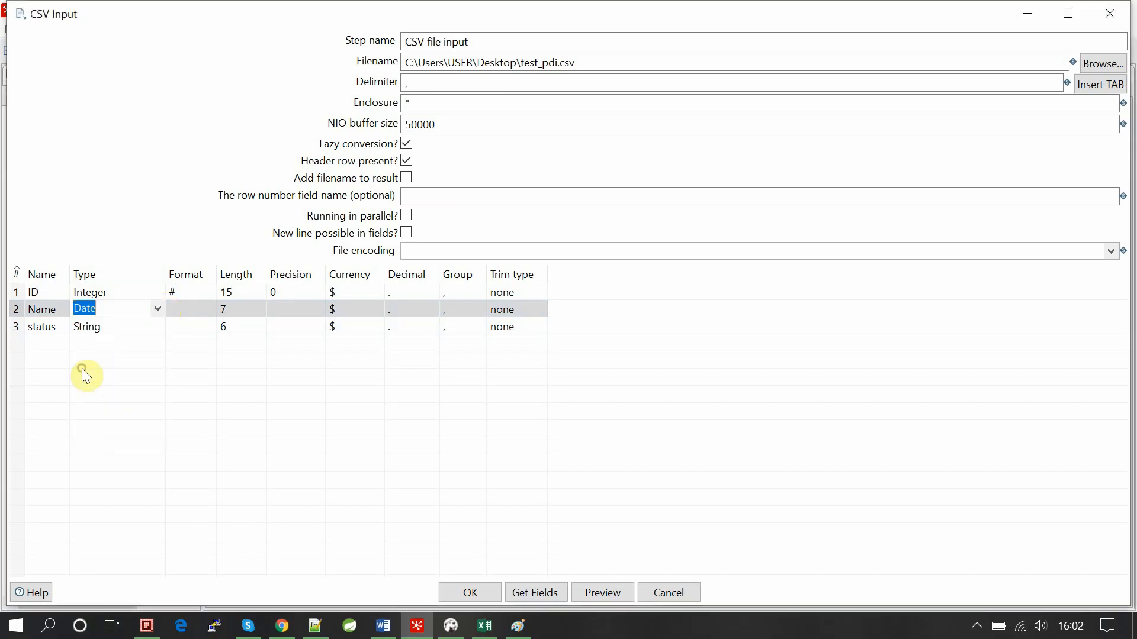
{"action": "left_click", "coordinate": [196, 308]}
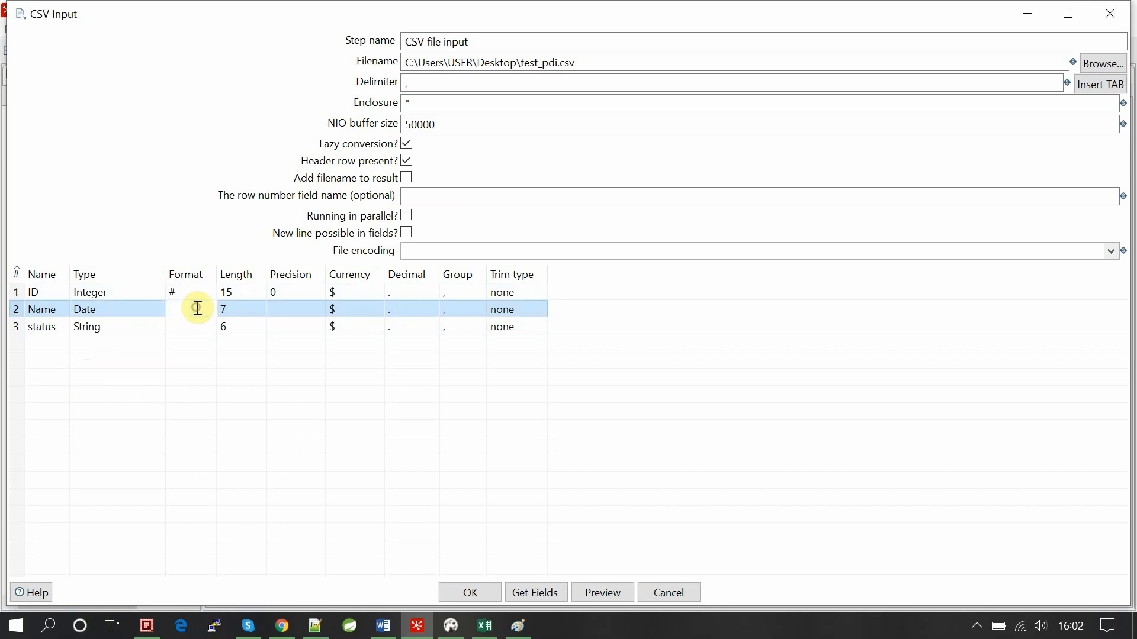
{"action": "left_click", "coordinate": [204, 308]}
{"action": "scroll", "coordinate": [215, 208], "scroll_direction": "down", "scroll_amount": 1}
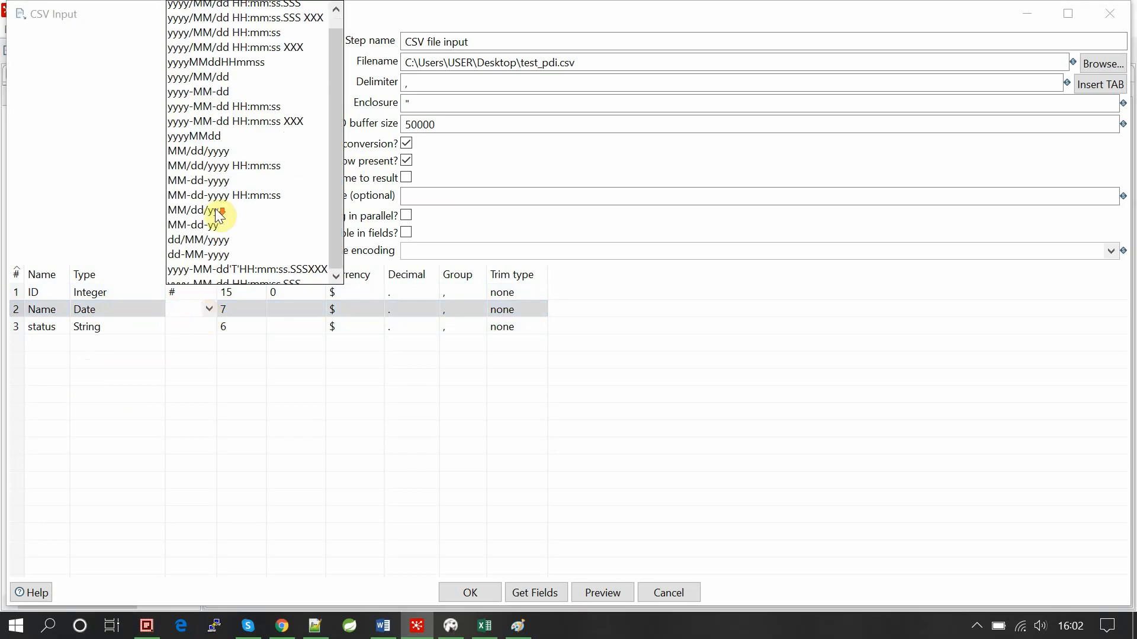
{"action": "scroll", "coordinate": [216, 208], "scroll_direction": "up", "scroll_amount": 1}
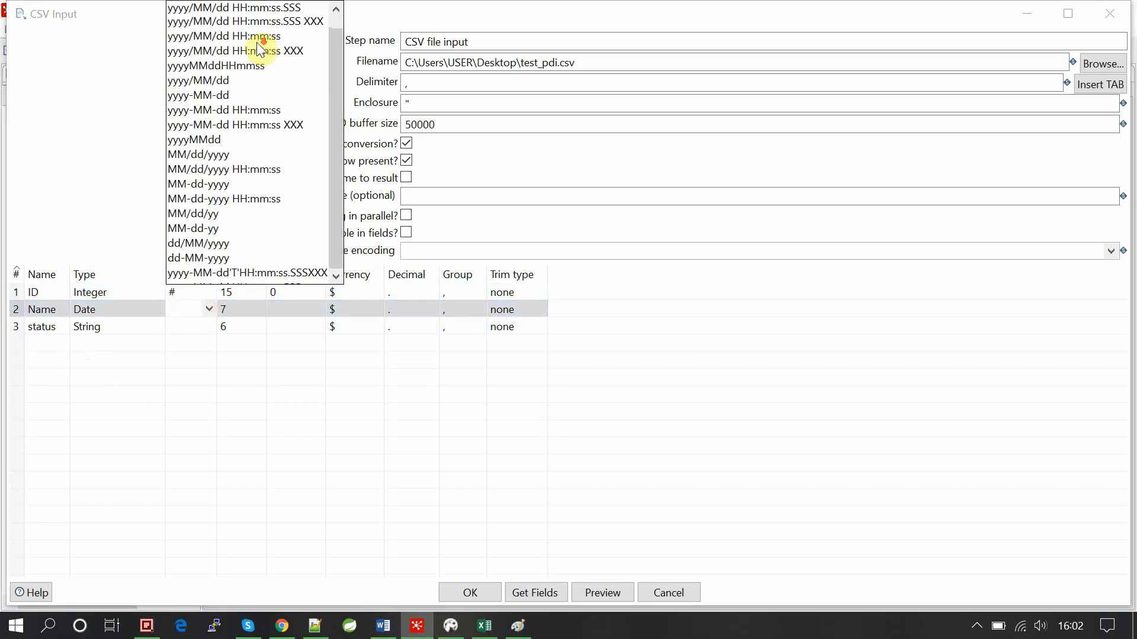
{"action": "scroll", "coordinate": [257, 43], "scroll_direction": "down", "scroll_amount": 1}
{"action": "scroll", "coordinate": [257, 42], "scroll_direction": "up", "scroll_amount": 1}
{"action": "left_click", "coordinate": [81, 105]}
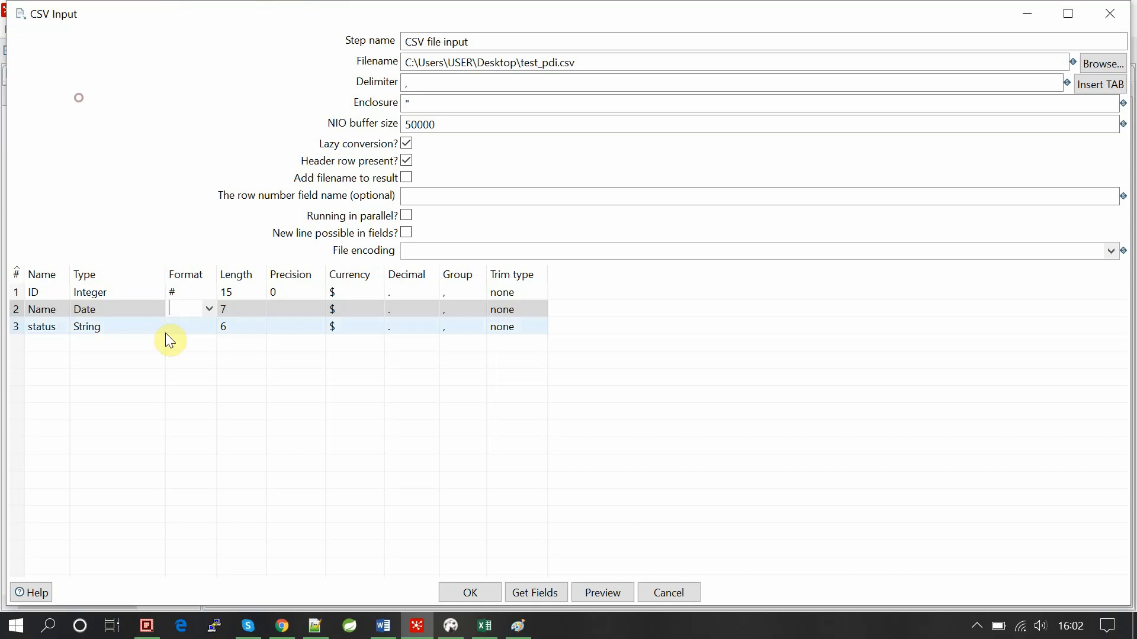
Set Name back to String, keep status as String, and add an empty fourth field row.
{"action": "left_click", "coordinate": [159, 325]}
{"action": "left_click", "coordinate": [156, 314]}
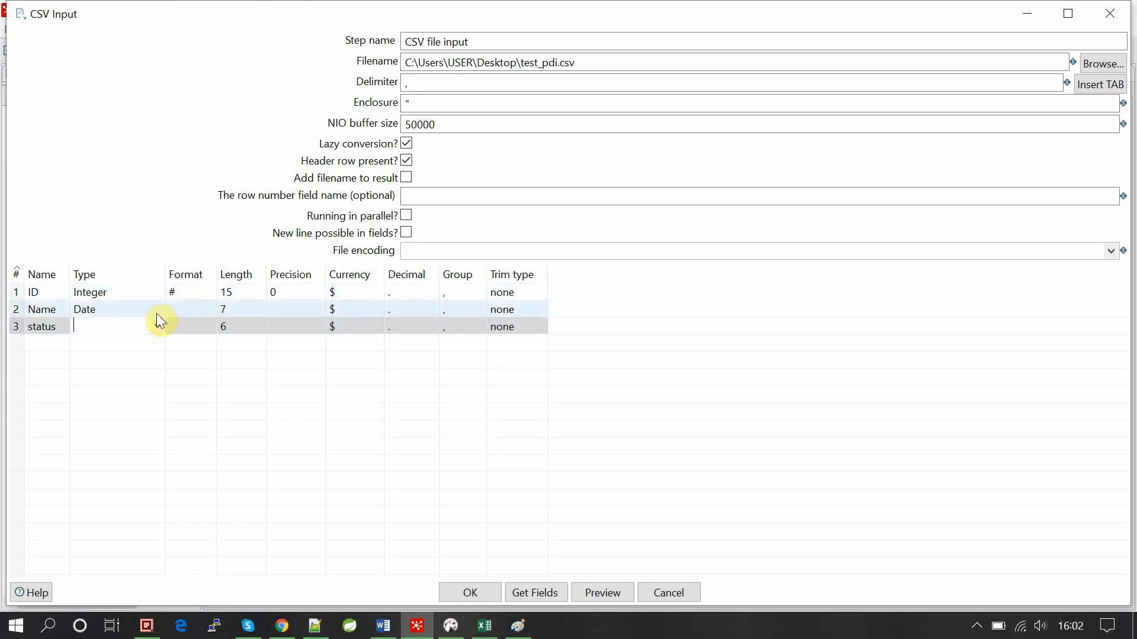
{"action": "left_click", "coordinate": [156, 314]}
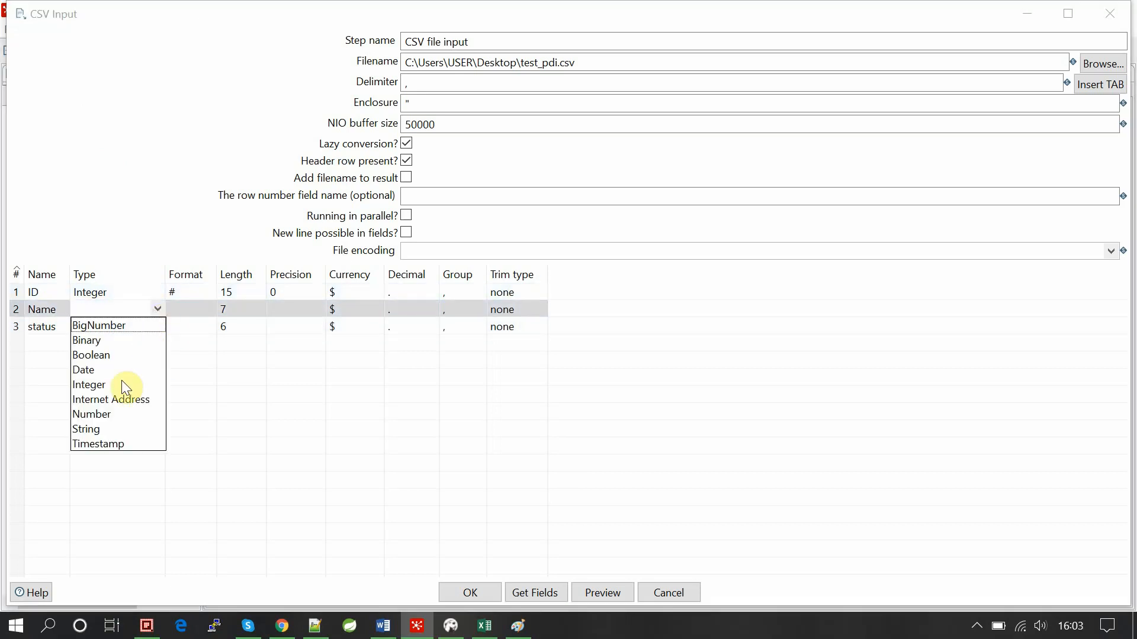
{"action": "left_click", "coordinate": [88, 430]}
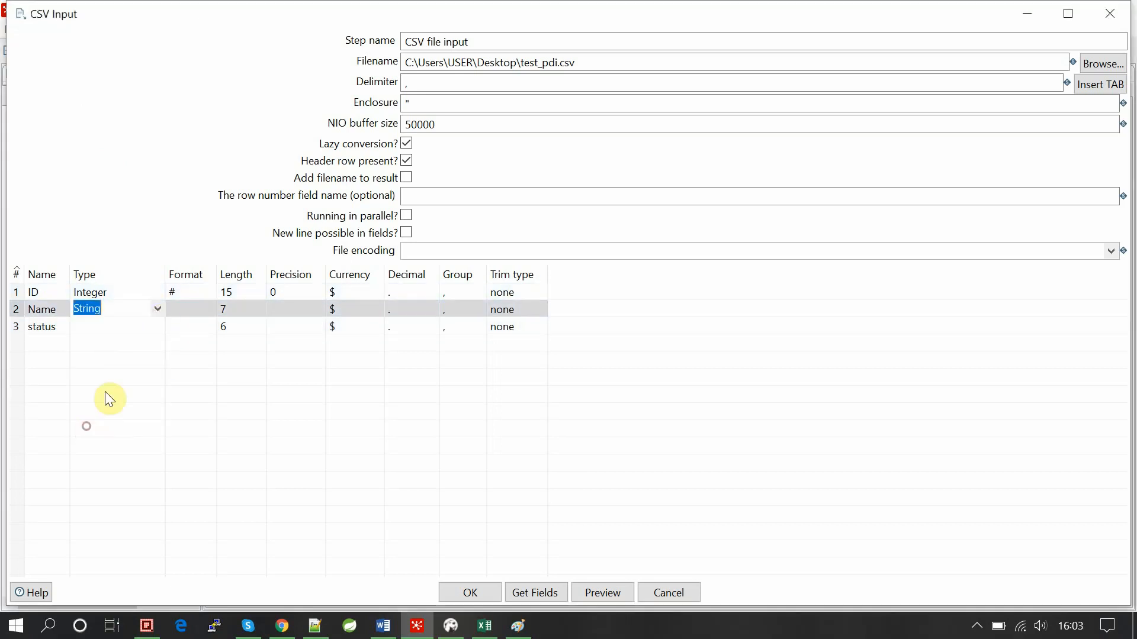
{"action": "left_click", "coordinate": [151, 329]}
{"action": "left_click", "coordinate": [152, 329]}
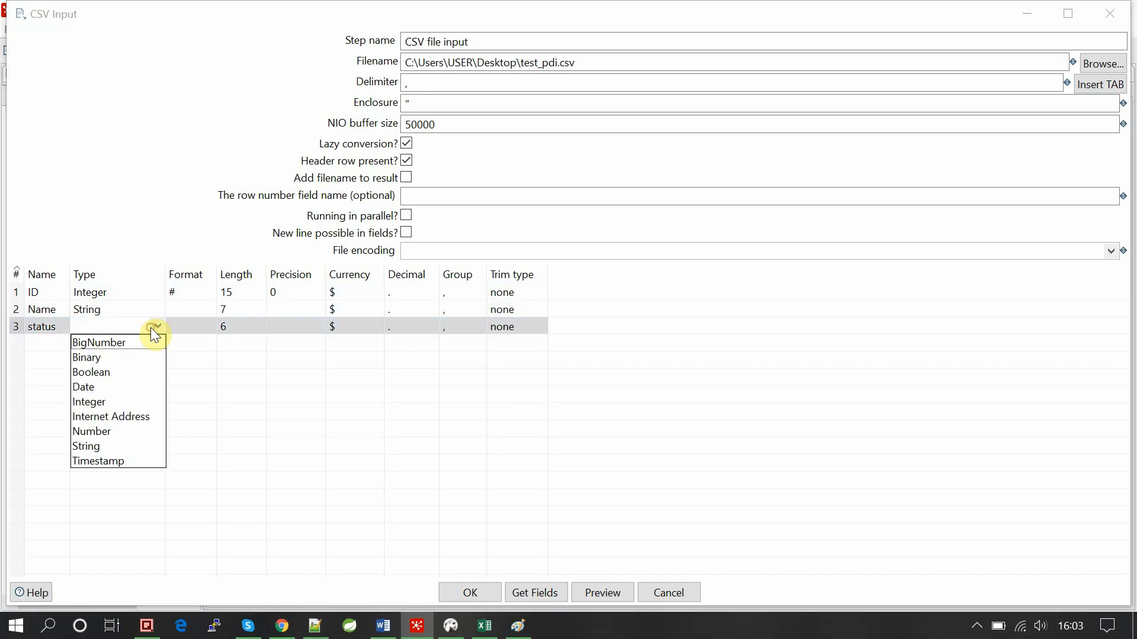
{"action": "left_click", "coordinate": [77, 447]}
{"action": "left_click", "coordinate": [155, 445]}
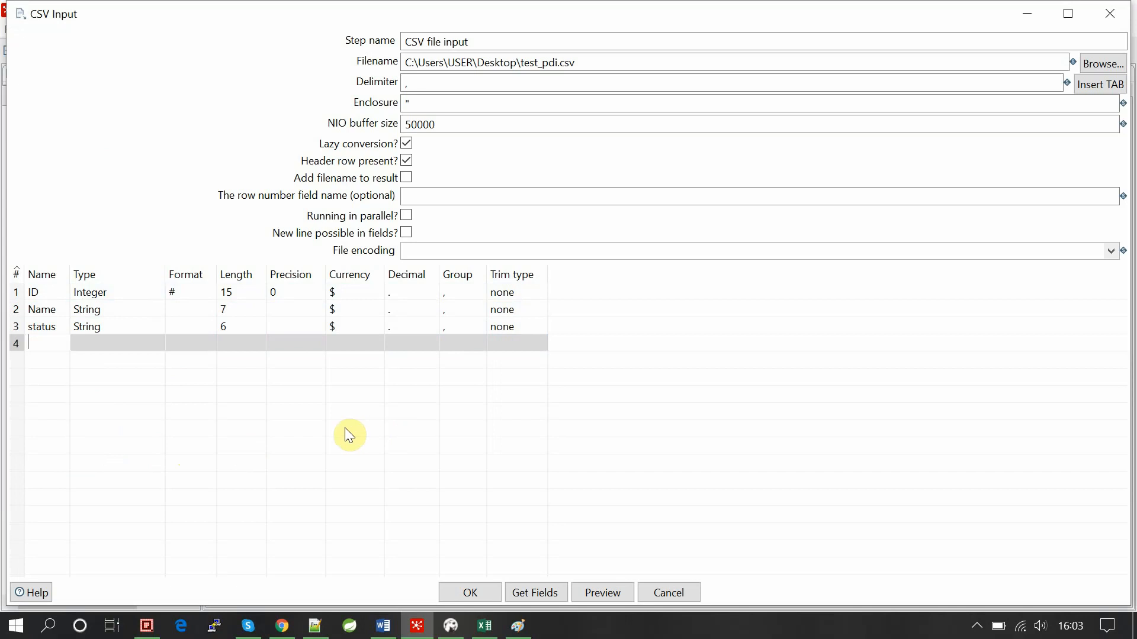
Read the CSV file input help page, then confirm the step settings with OK.
{"action": "left_click", "coordinate": [35, 593]}
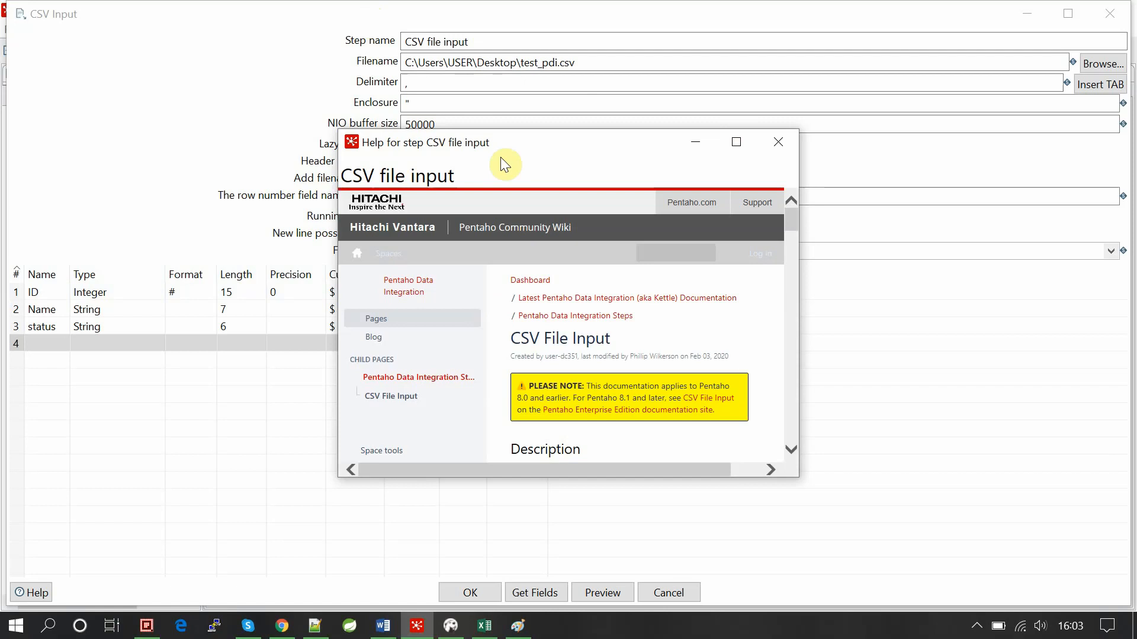
{"action": "scroll", "coordinate": [489, 426], "scroll_direction": "down", "scroll_amount": 3}
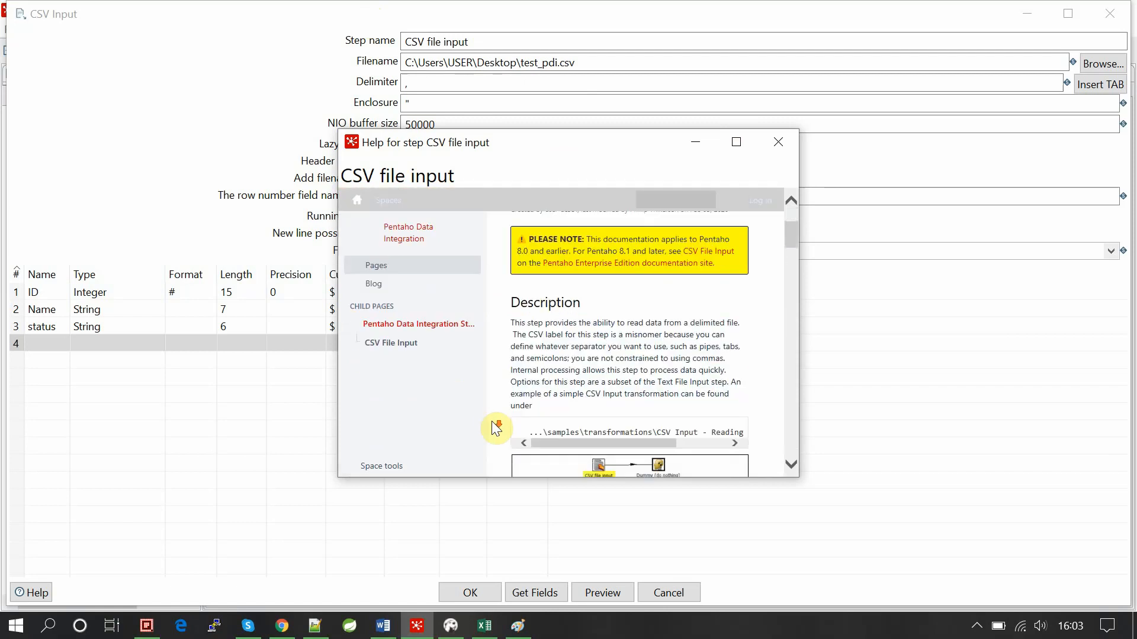
{"action": "left_click", "coordinate": [737, 142]}
{"action": "scroll", "coordinate": [602, 261], "scroll_direction": "down", "scroll_amount": 4}
{"action": "scroll", "coordinate": [599, 257], "scroll_direction": "up", "scroll_amount": 10}
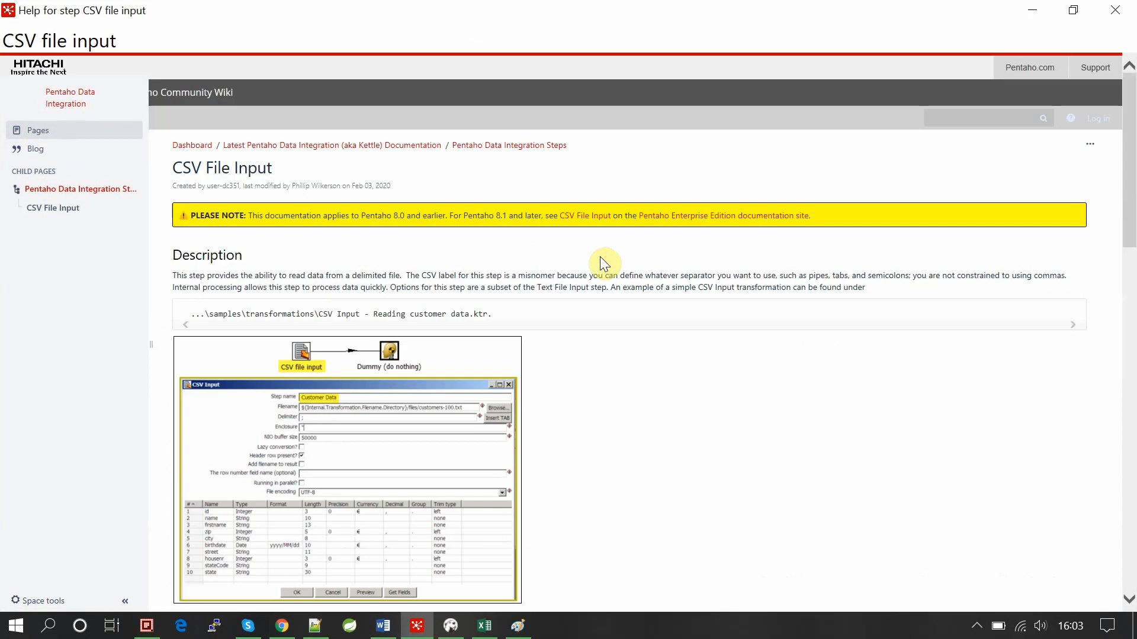
{"action": "left_click", "coordinate": [1117, 8]}
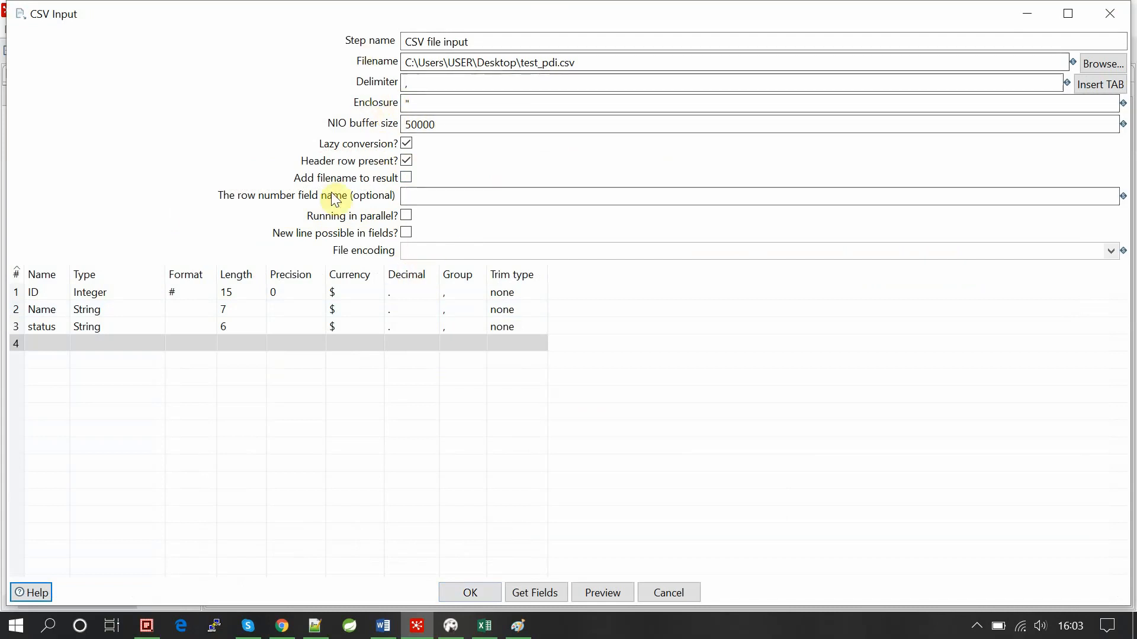
{"action": "left_click", "coordinate": [475, 590]}
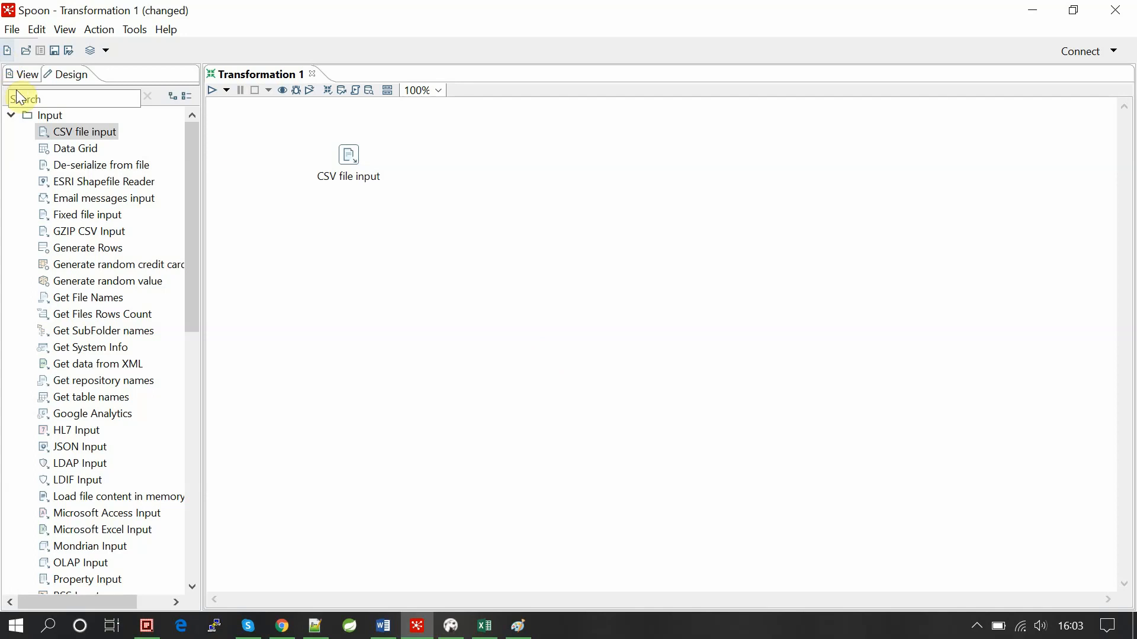
Collapse the Input category, expand Output, and select the CSV file input step on the canvas.
{"action": "left_click", "coordinate": [11, 115]}
{"action": "left_click", "coordinate": [11, 115]}
{"action": "left_click", "coordinate": [11, 115]}
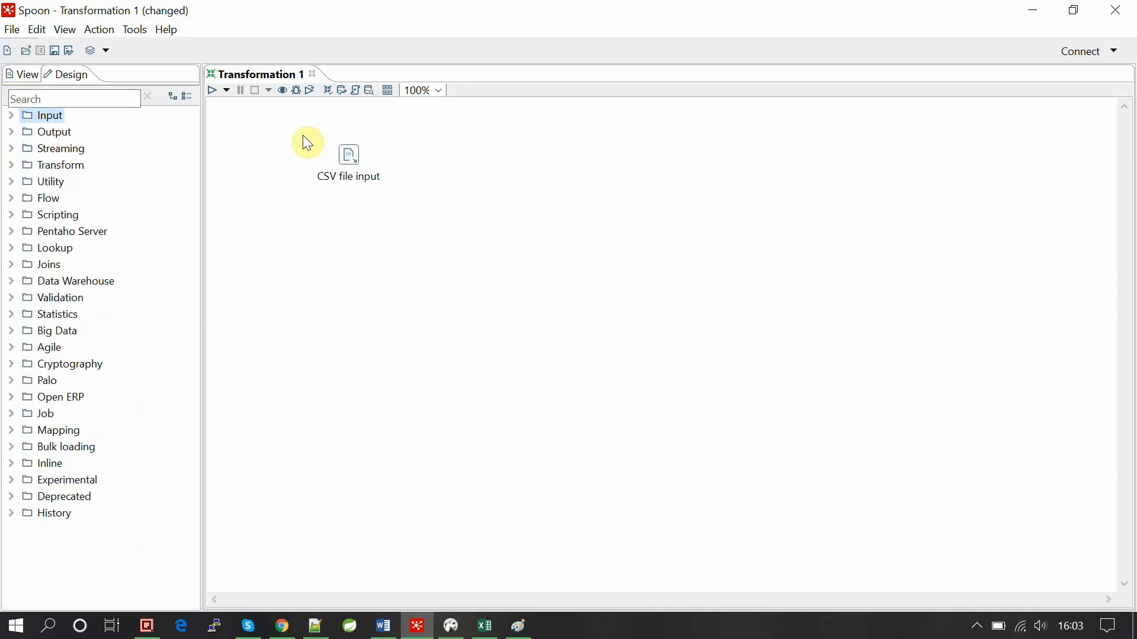
{"action": "left_click_drag", "start_coordinate": [308, 138], "coordinate": [398, 202]}
{"action": "left_click", "coordinate": [17, 133]}
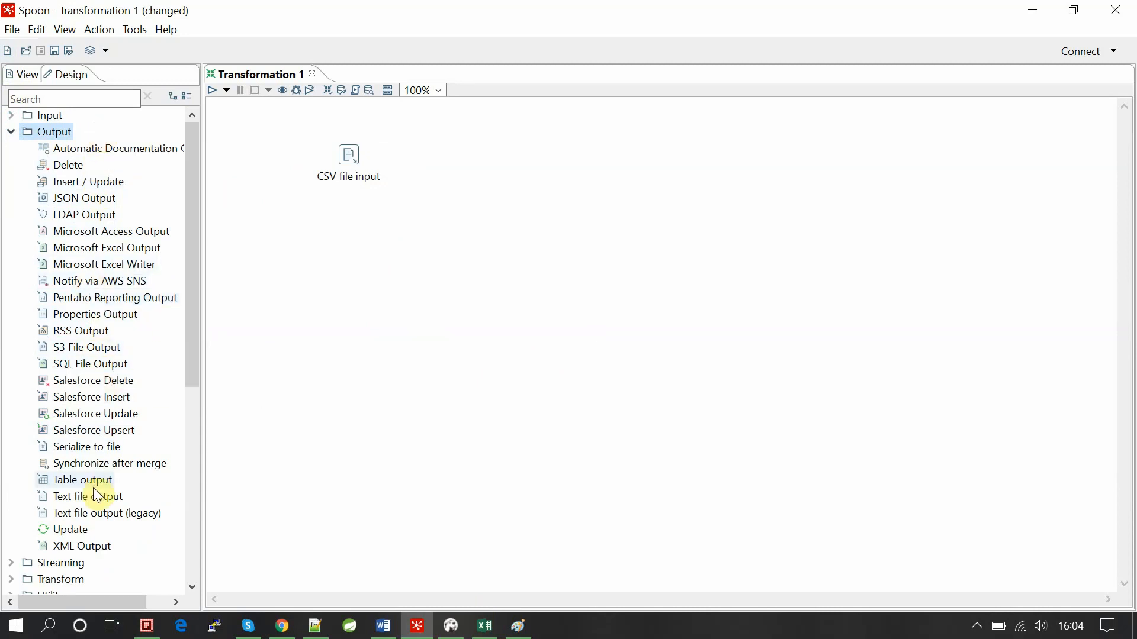
{"action": "left_click", "coordinate": [350, 157]}
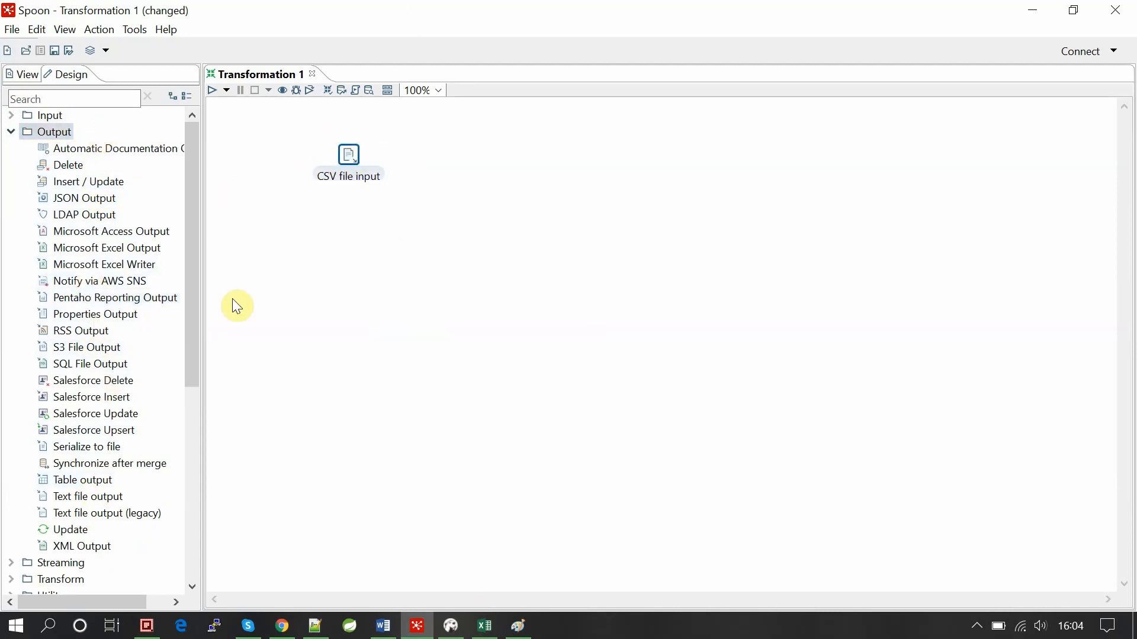
Add a Table output step, delete its automatic hop, and move it further right.
{"action": "double_click", "coordinate": [71, 486]}
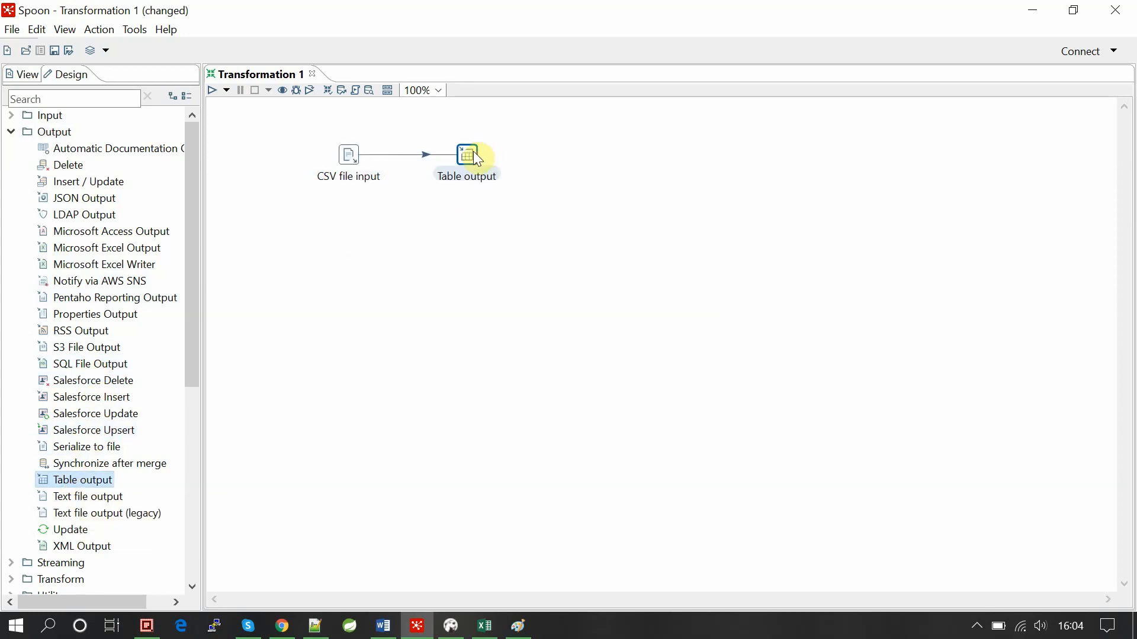
{"action": "right_click", "coordinate": [428, 151]}
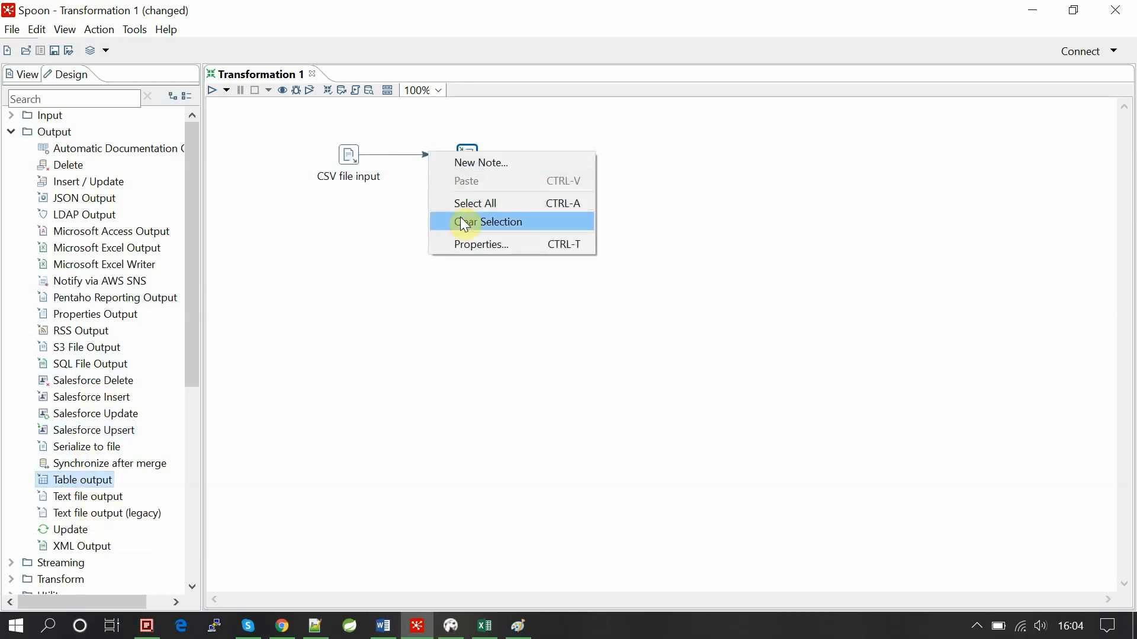
{"action": "right_click", "coordinate": [423, 157]}
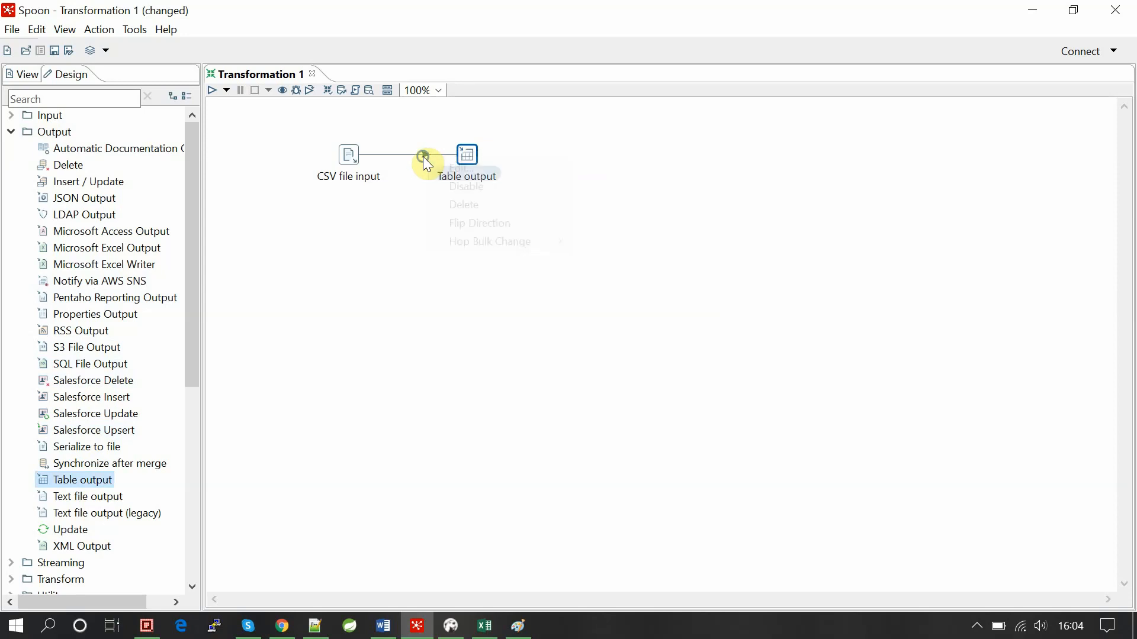
{"action": "left_click", "coordinate": [450, 200]}
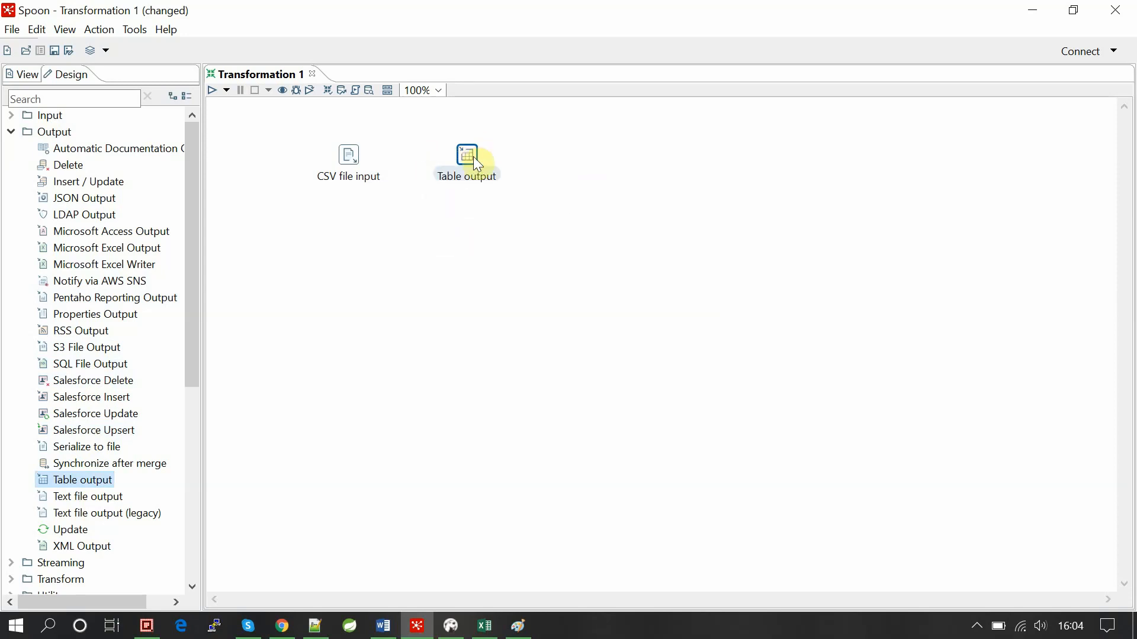
{"action": "left_click_drag", "start_coordinate": [483, 165], "coordinate": [589, 180]}
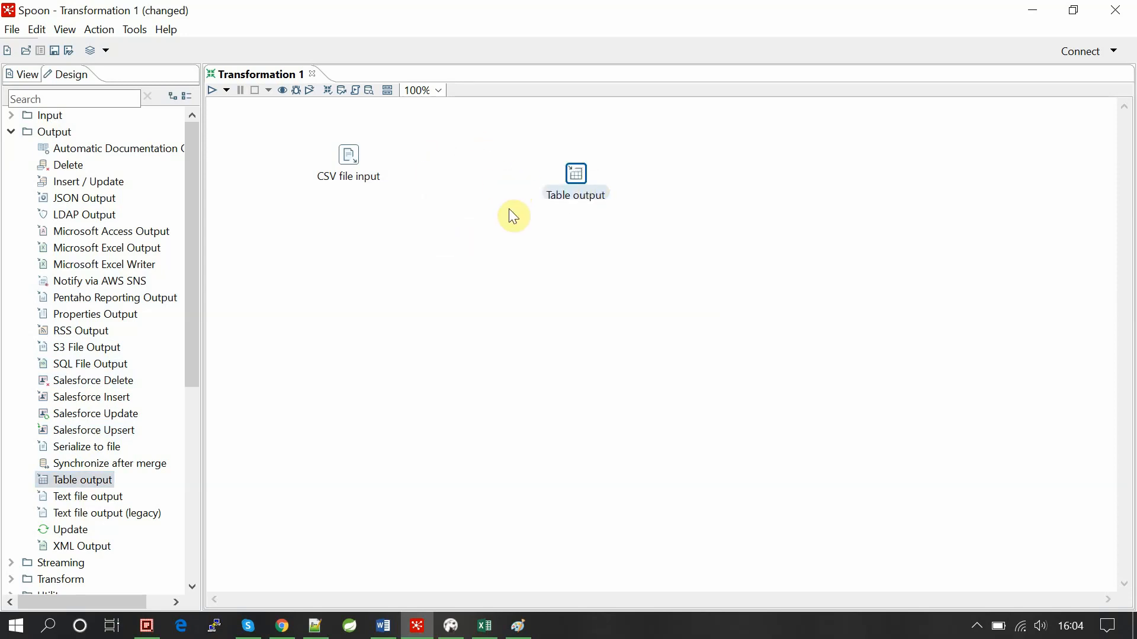
Reconnect CSV file input to Table output with a Main output hop, aligned horizontally.
{"action": "left_click", "coordinate": [351, 158]}
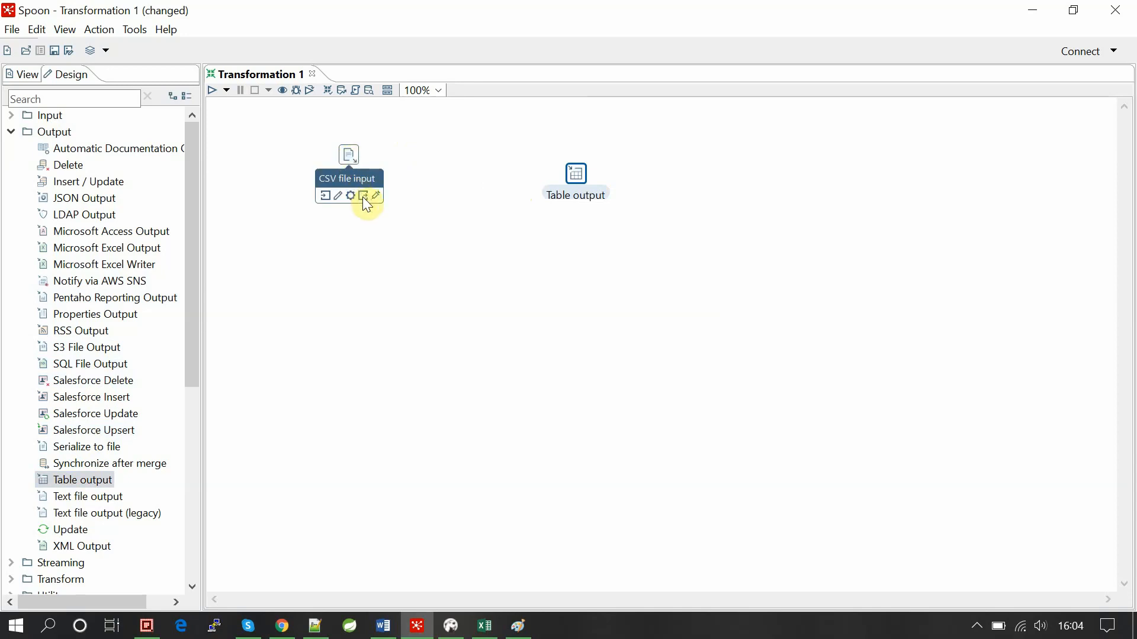
{"action": "left_click_drag", "start_coordinate": [363, 196], "coordinate": [579, 196]}
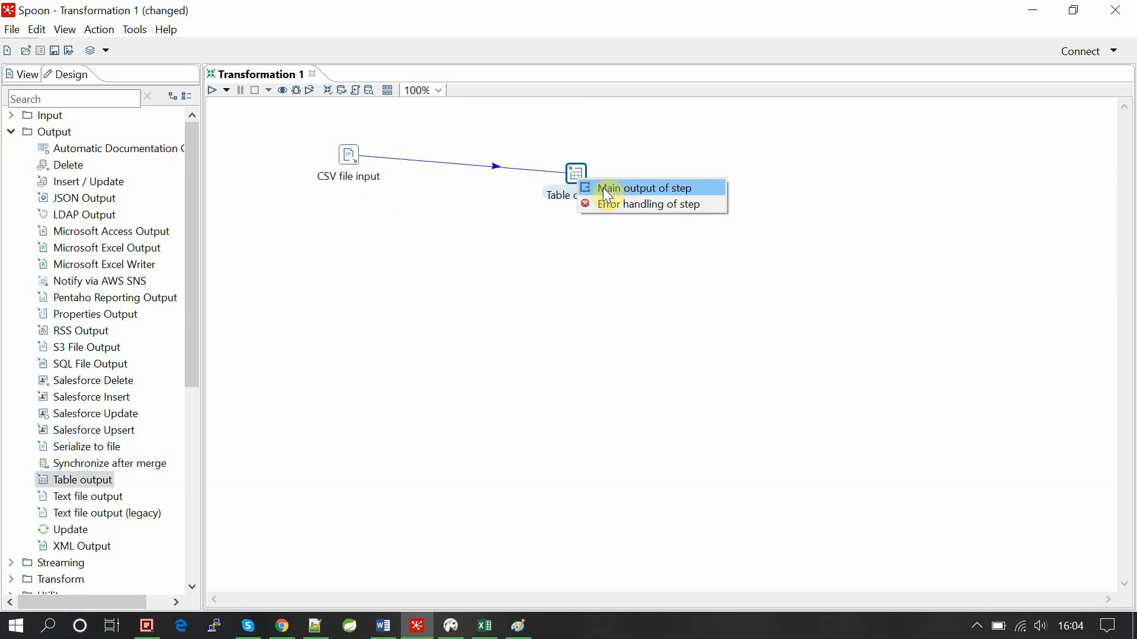
{"action": "left_click", "coordinate": [606, 189]}
{"action": "left_click_drag", "start_coordinate": [577, 179], "coordinate": [573, 172]}
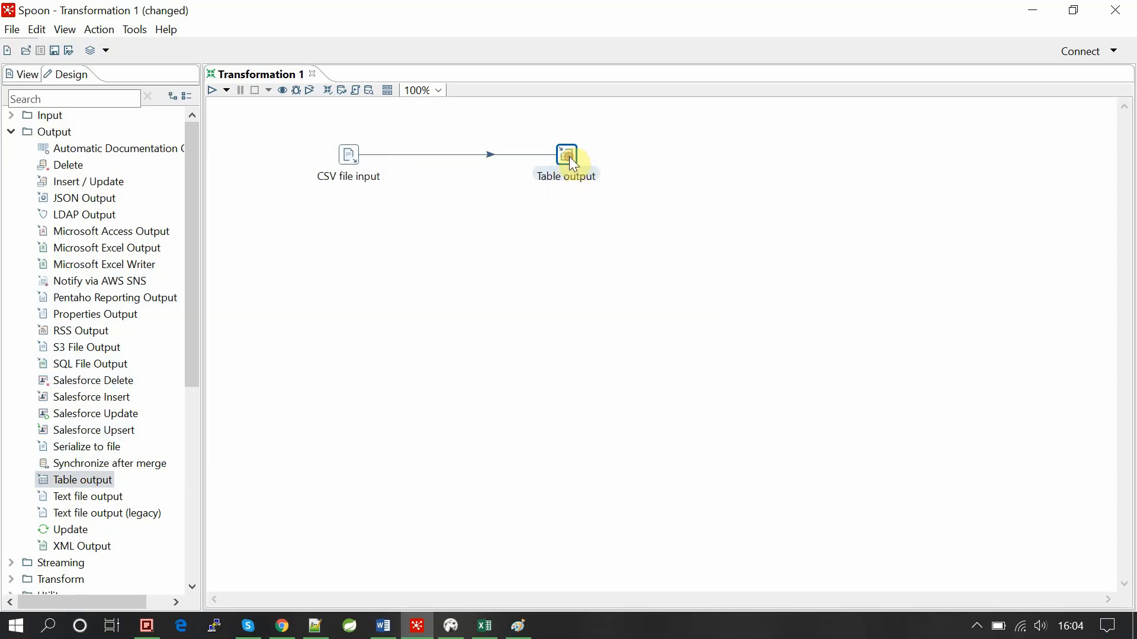
{"action": "double_click", "coordinate": [570, 156]}
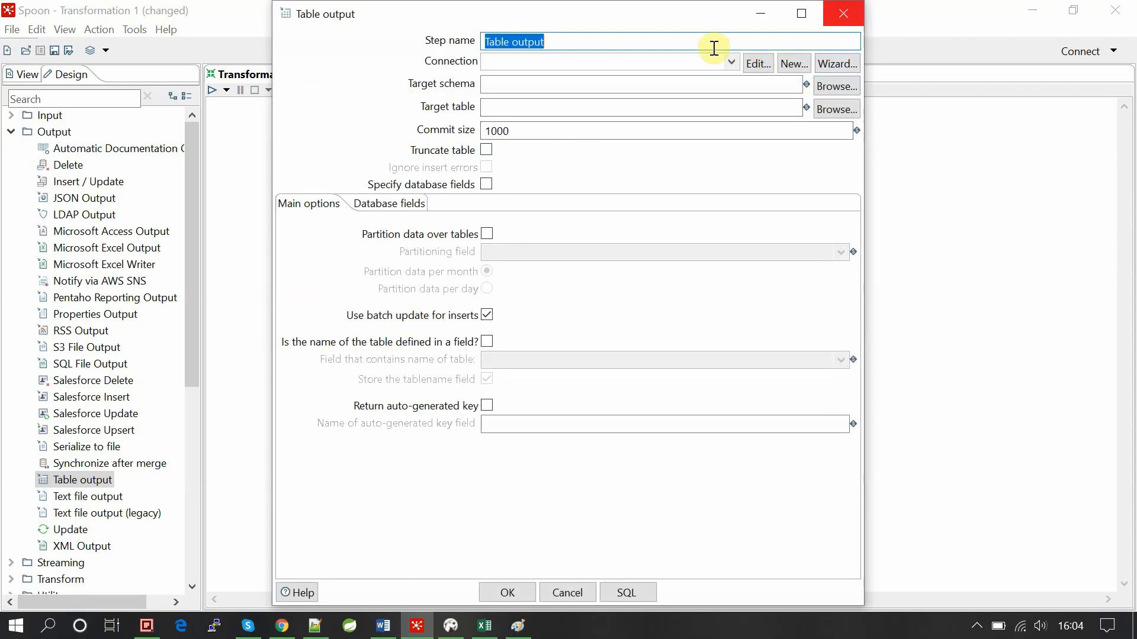
{"action": "left_click", "coordinate": [829, 13]}
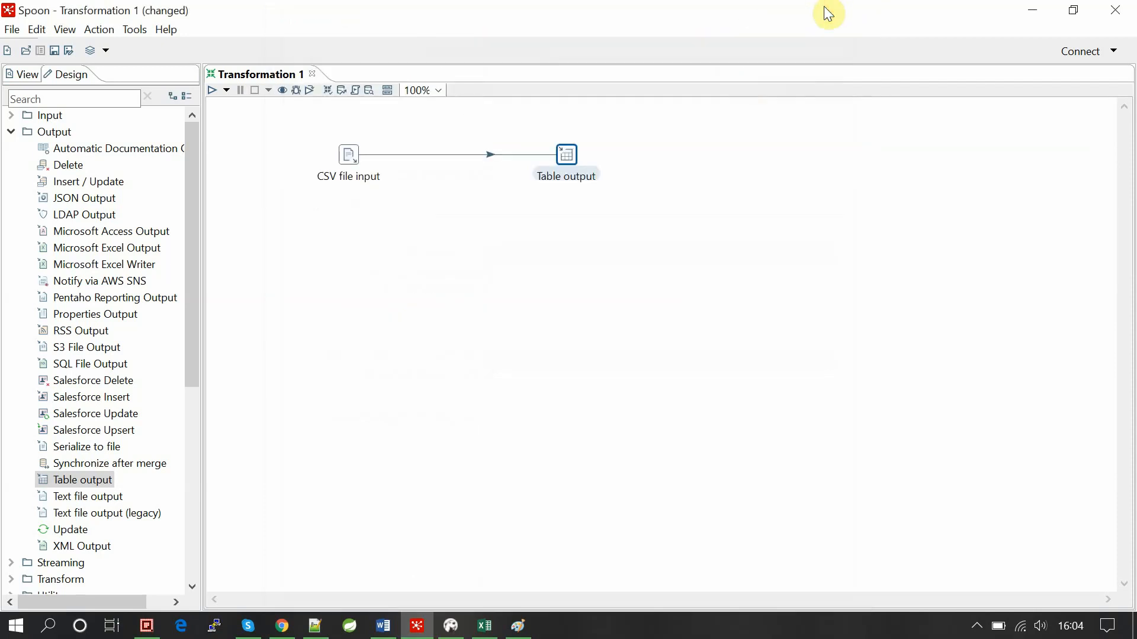
{"action": "left_click", "coordinate": [321, 226]}
{"action": "mouse_move", "coordinate": [351, 163]}
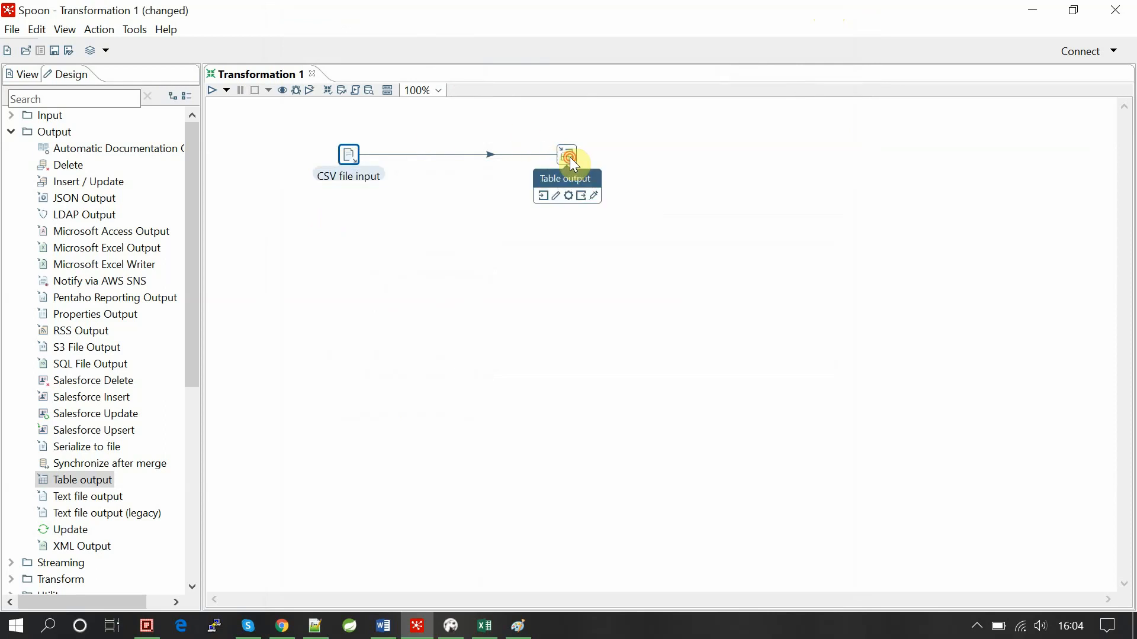
Reopen Table output's settings and start a new database connection beside the Connection field.
{"action": "double_click", "coordinate": [569, 159]}
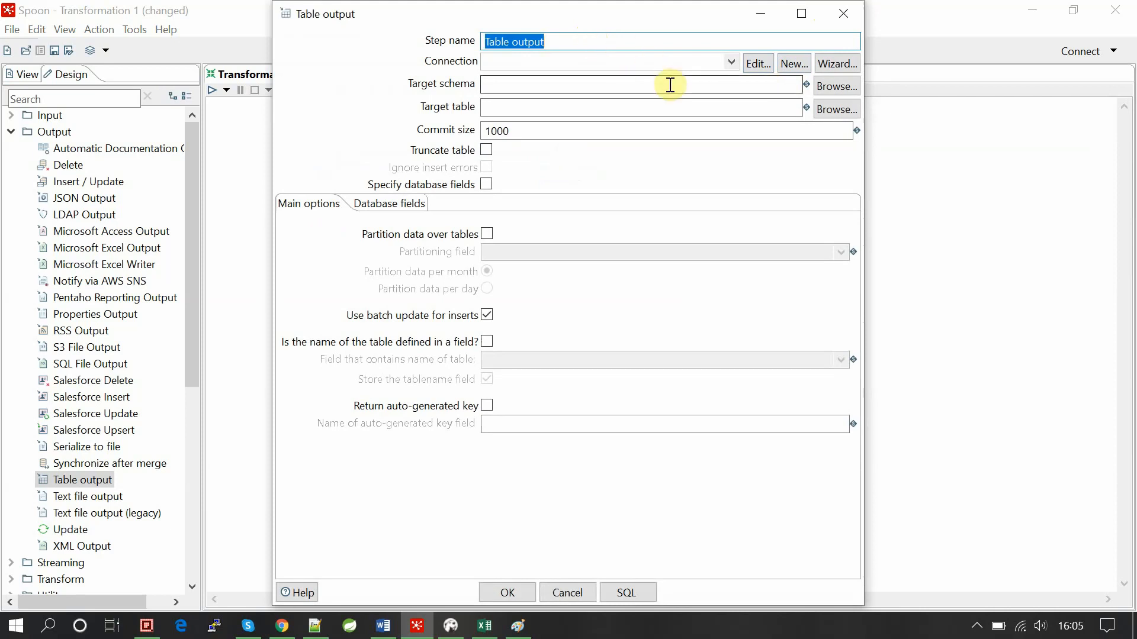
{"action": "left_click", "coordinate": [647, 105]}
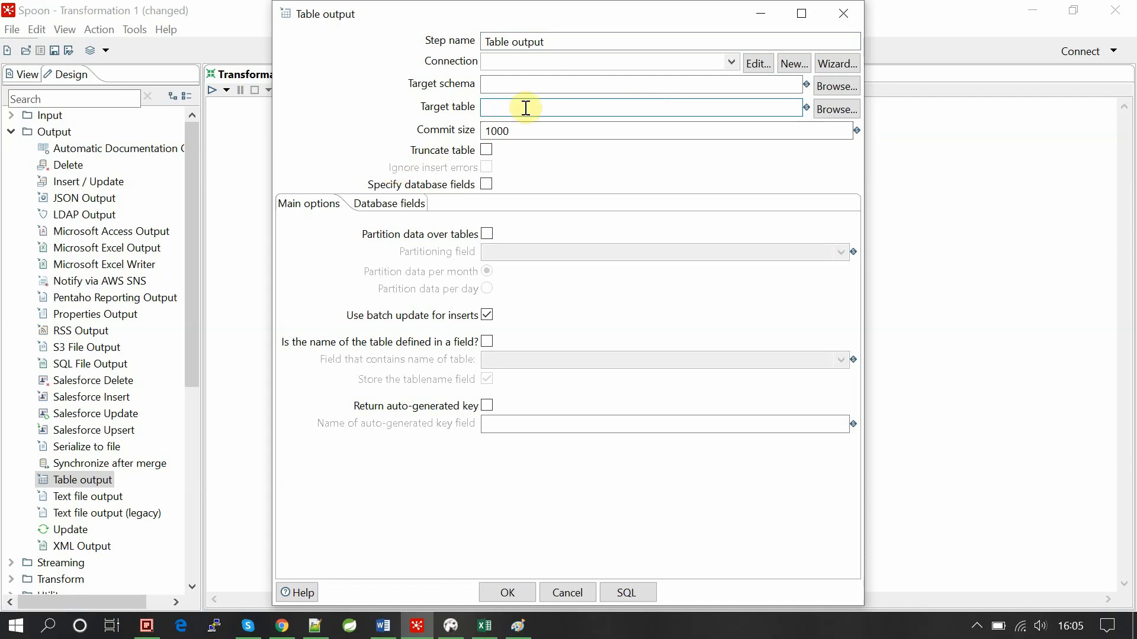
{"action": "left_click", "coordinate": [793, 65]}
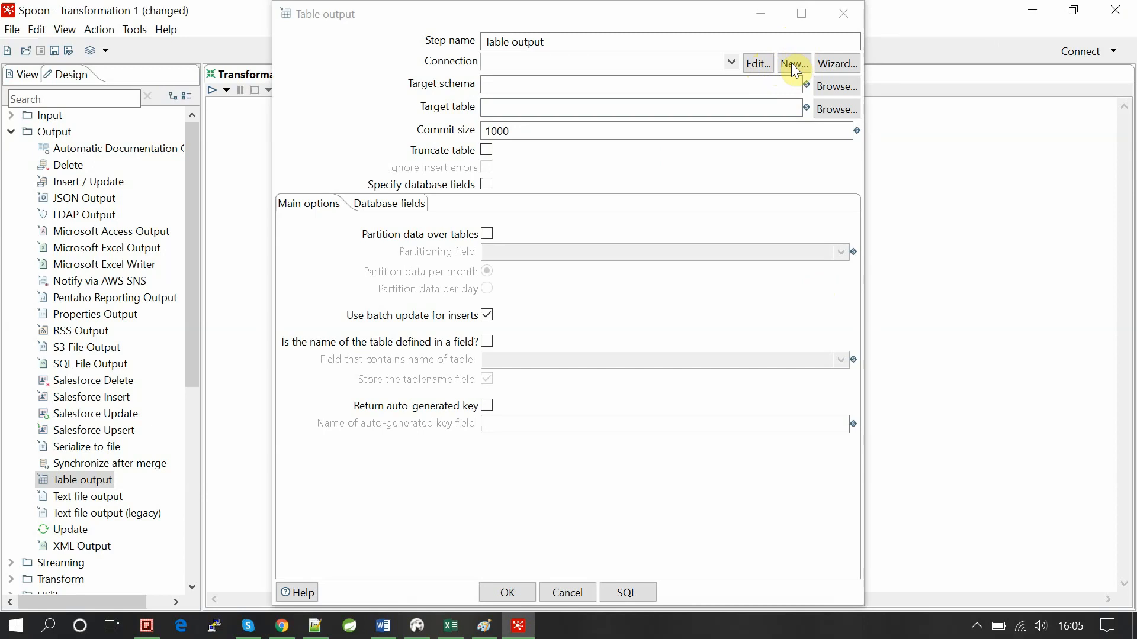
{"action": "left_click", "coordinate": [793, 63]}
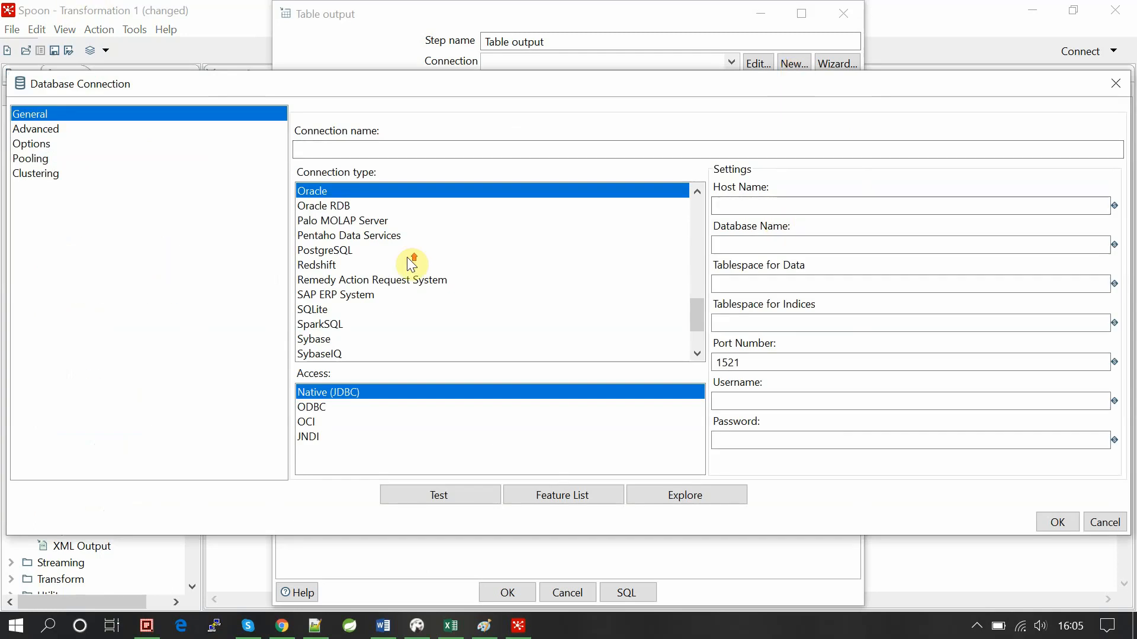
Choose MySQL as the connection type and enter localhost as the host name.
{"action": "scroll", "coordinate": [407, 257], "scroll_direction": "up", "scroll_amount": 3}
{"action": "scroll", "coordinate": [407, 257], "scroll_direction": "up", "scroll_amount": 3}
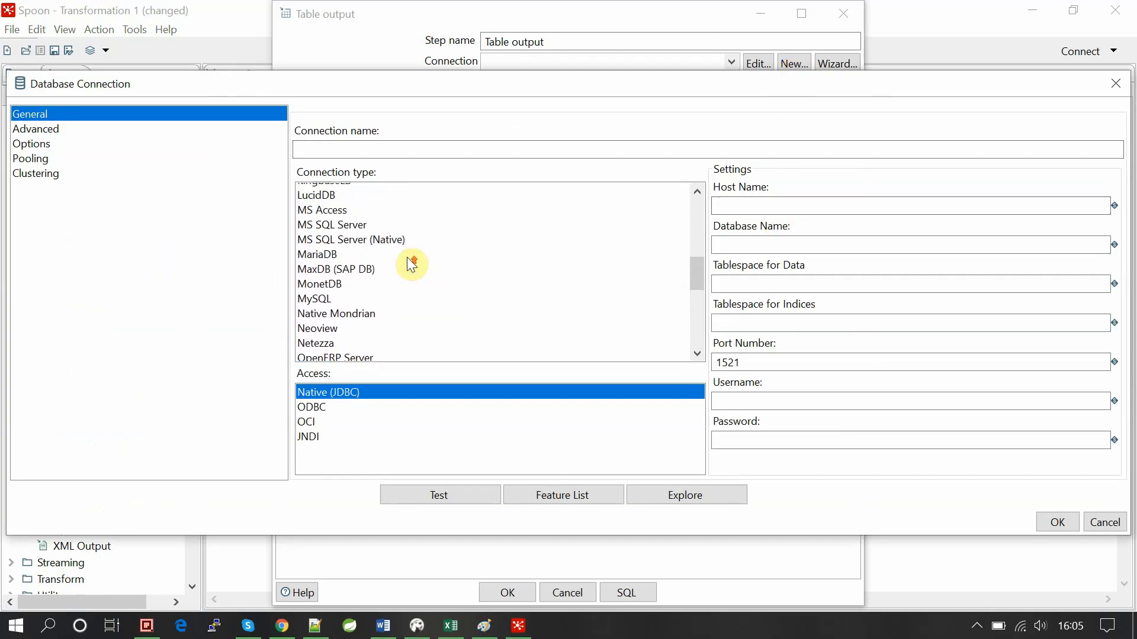
{"action": "scroll", "coordinate": [407, 257], "scroll_direction": "down", "scroll_amount": 2}
{"action": "scroll", "coordinate": [407, 258], "scroll_direction": "down", "scroll_amount": 5}
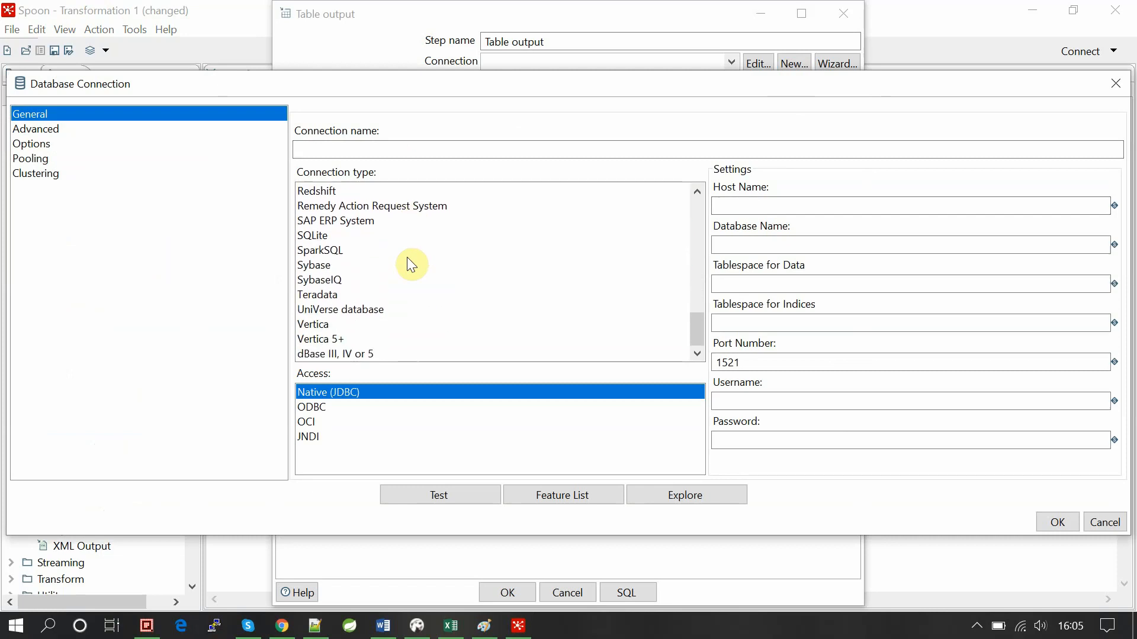
{"action": "scroll", "coordinate": [407, 257], "scroll_direction": "up", "scroll_amount": 8}
{"action": "scroll", "coordinate": [408, 258], "scroll_direction": "up", "scroll_amount": 2}
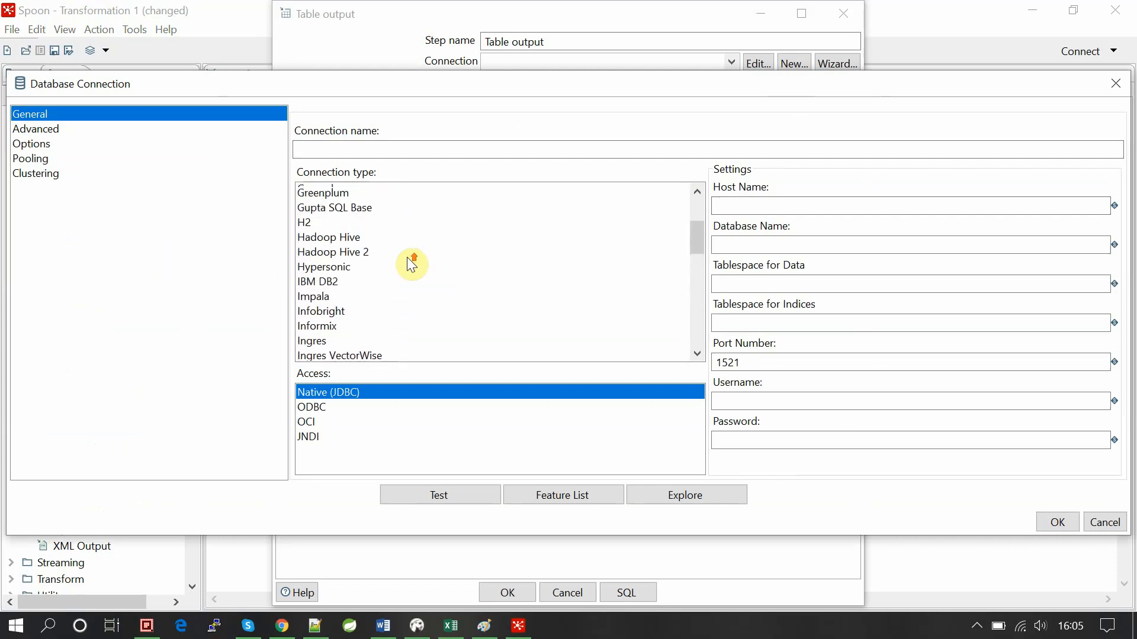
{"action": "scroll", "coordinate": [407, 258], "scroll_direction": "down", "scroll_amount": 4}
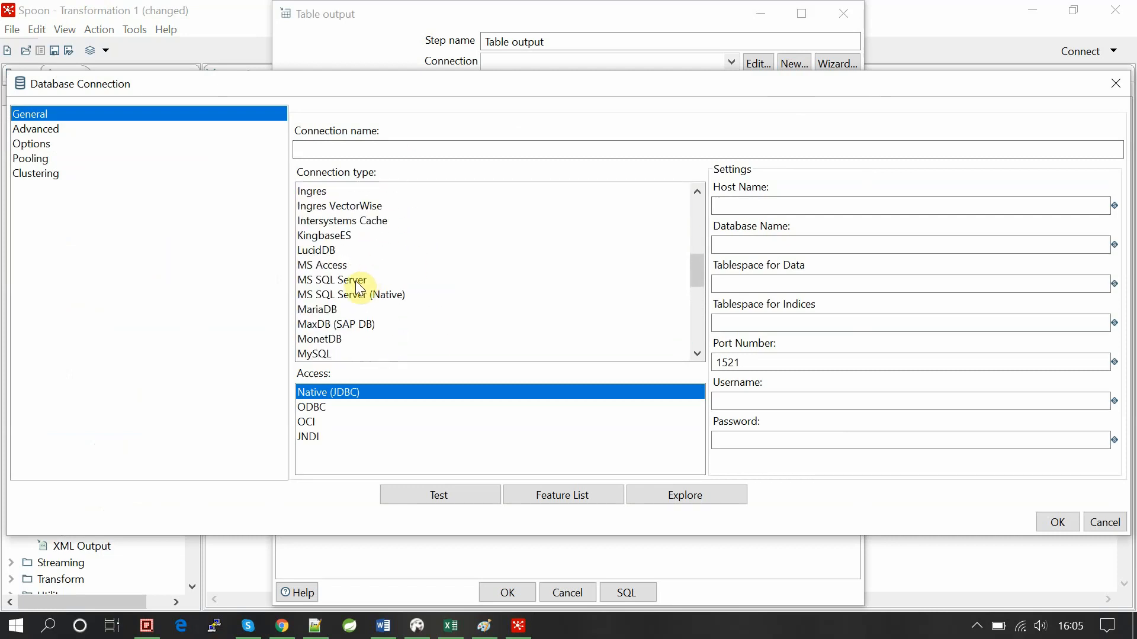
{"action": "scroll", "coordinate": [355, 284], "scroll_direction": "down", "scroll_amount": 1}
{"action": "left_click", "coordinate": [307, 312]}
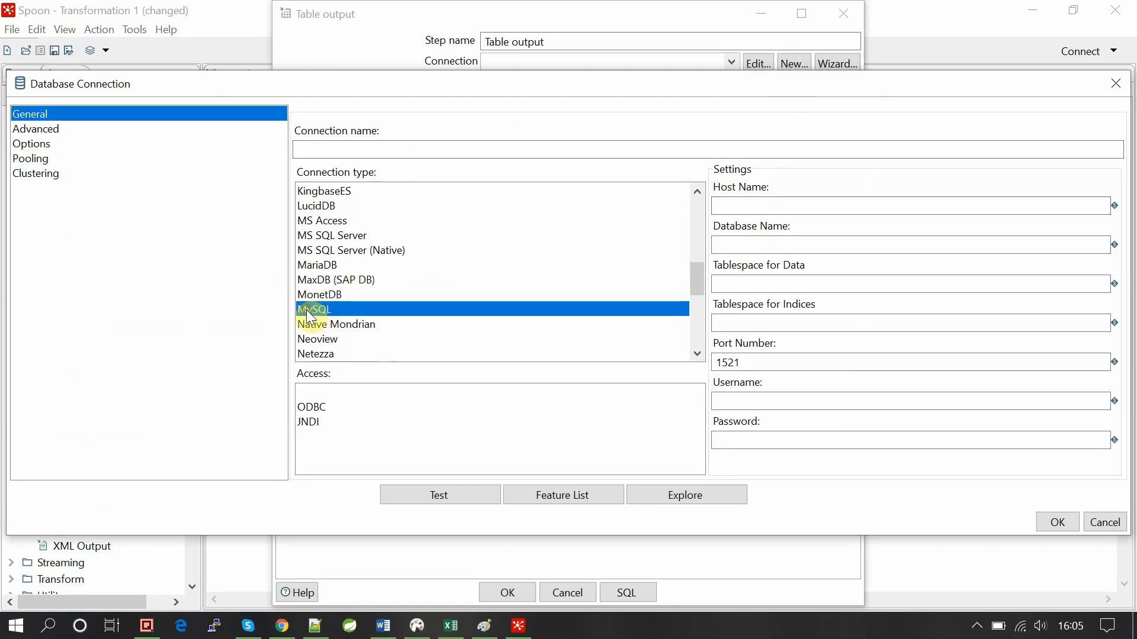
{"action": "left_click", "coordinate": [778, 207]}
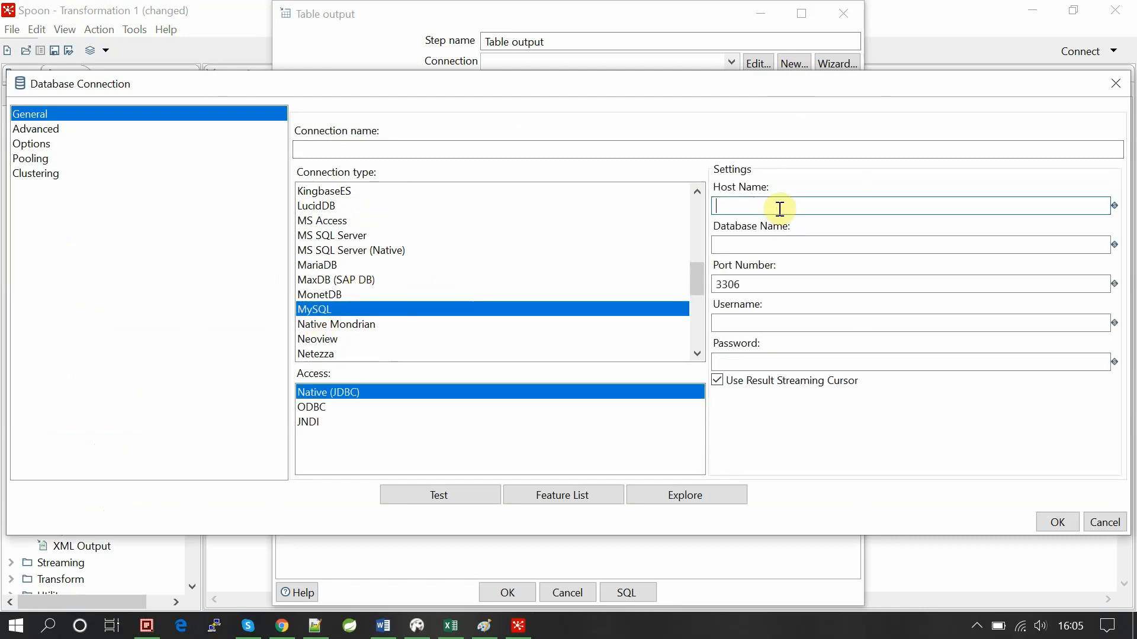
{"action": "type", "text": "localhost"}
{"action": "key", "text": "Tab"}
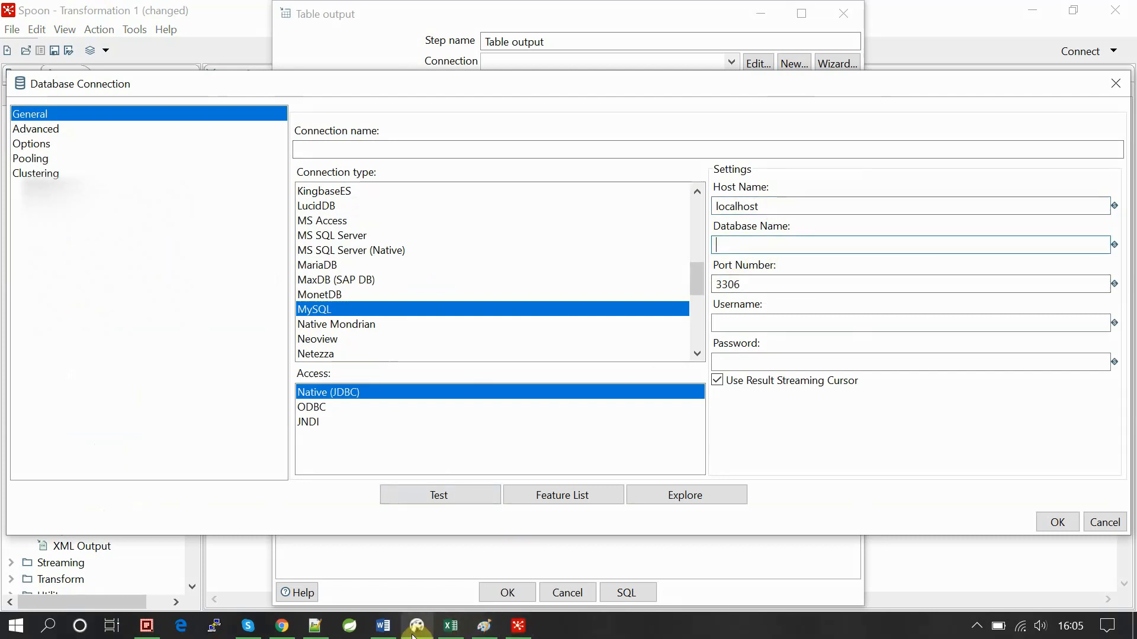
Check in DBeaver that localhost's MySQL server has a youtube_PDI database, then return to Spoon.
{"action": "left_click", "coordinate": [435, 569]}
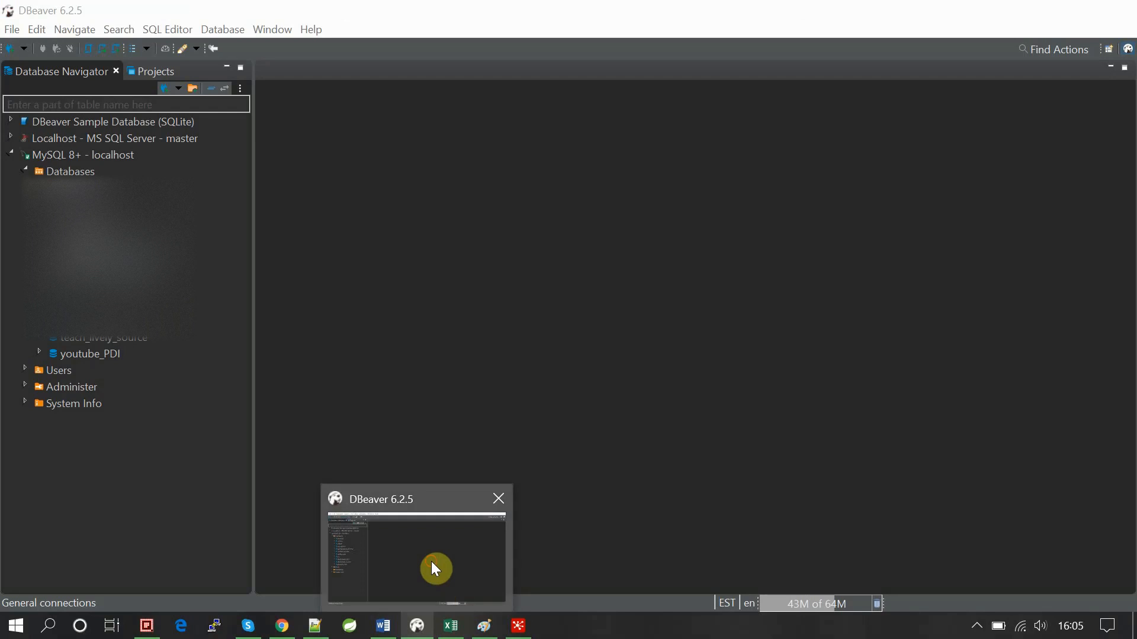
{"action": "left_click", "coordinate": [26, 170]}
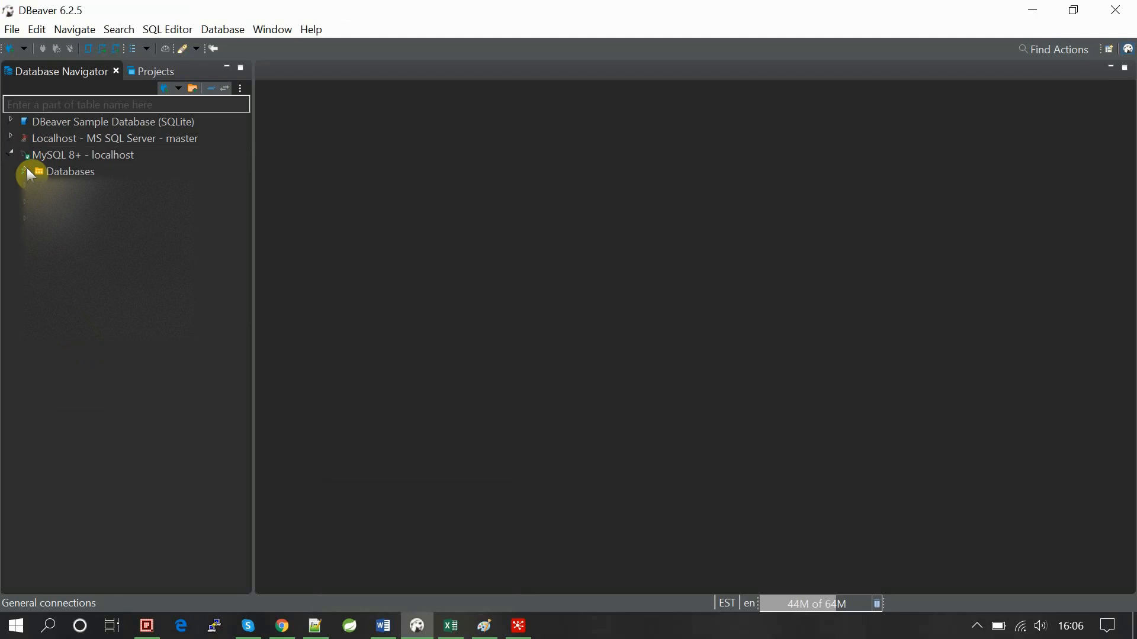
{"action": "left_click", "coordinate": [26, 169]}
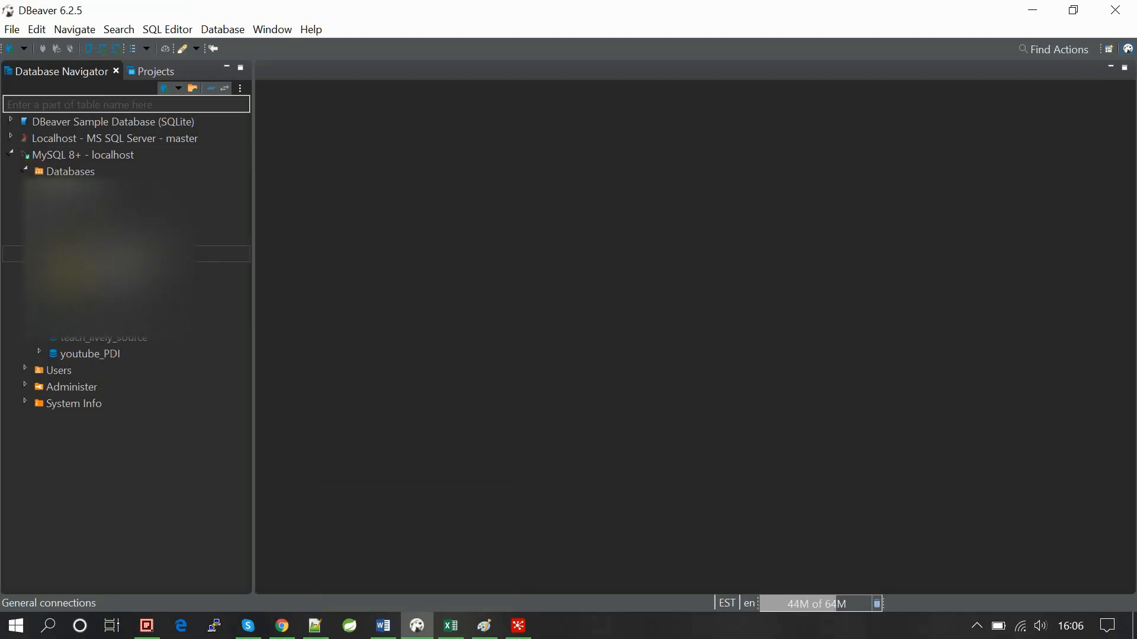
{"action": "left_click", "coordinate": [94, 357]}
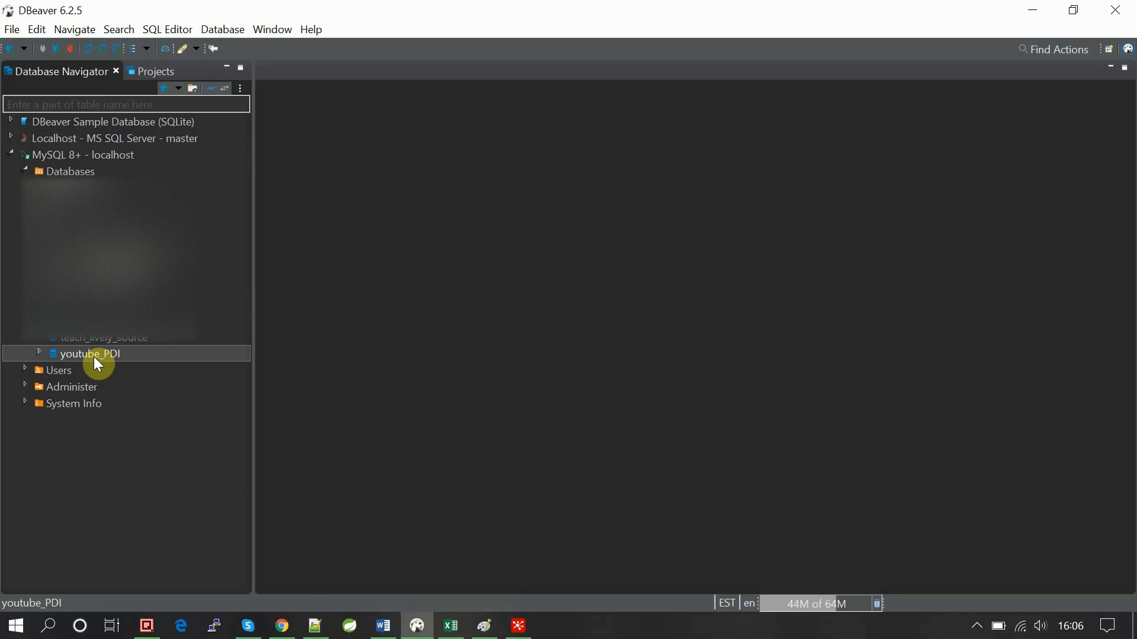
{"action": "key", "text": "F4"}
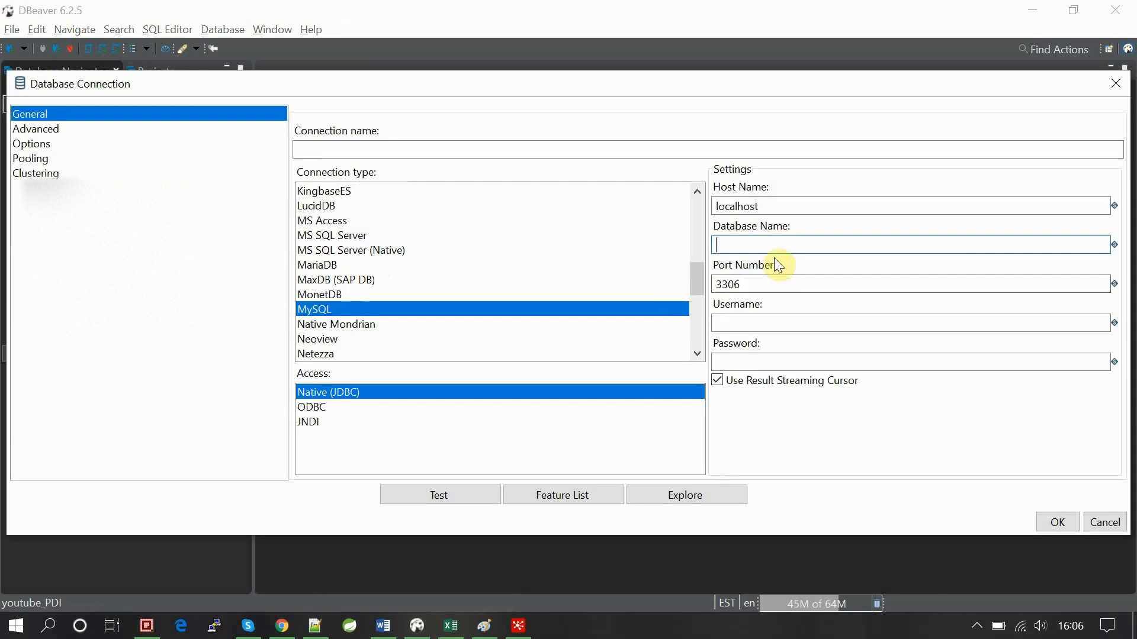
Enter database name youtube_PDI, username root and the account password.
{"action": "type", "text": "youtu"}
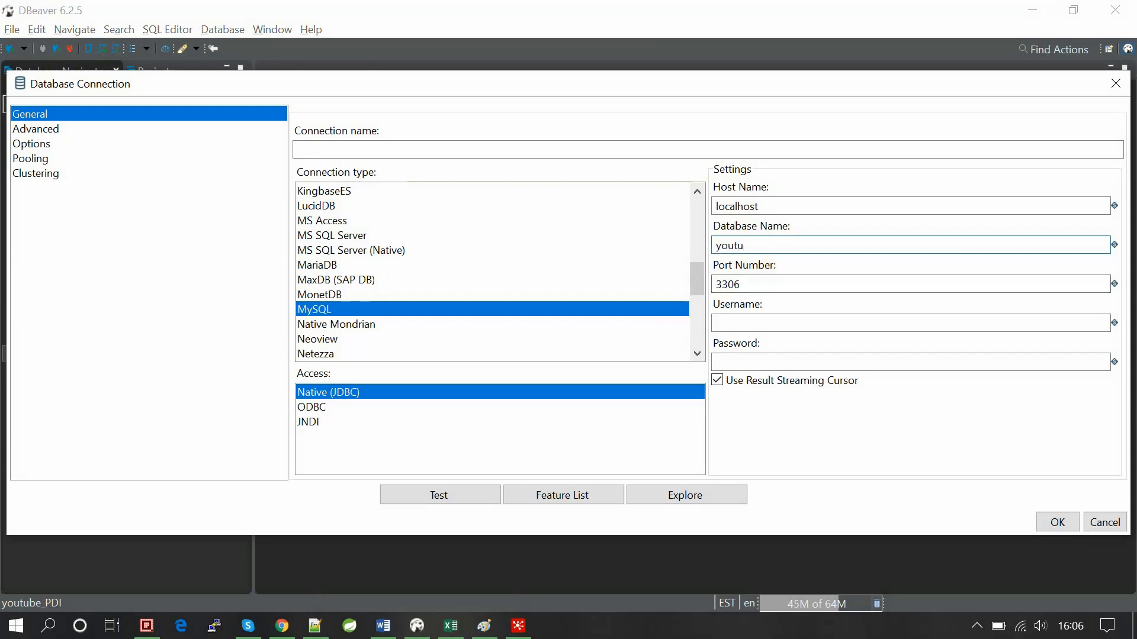
{"action": "type", "text": "be_PDI"}
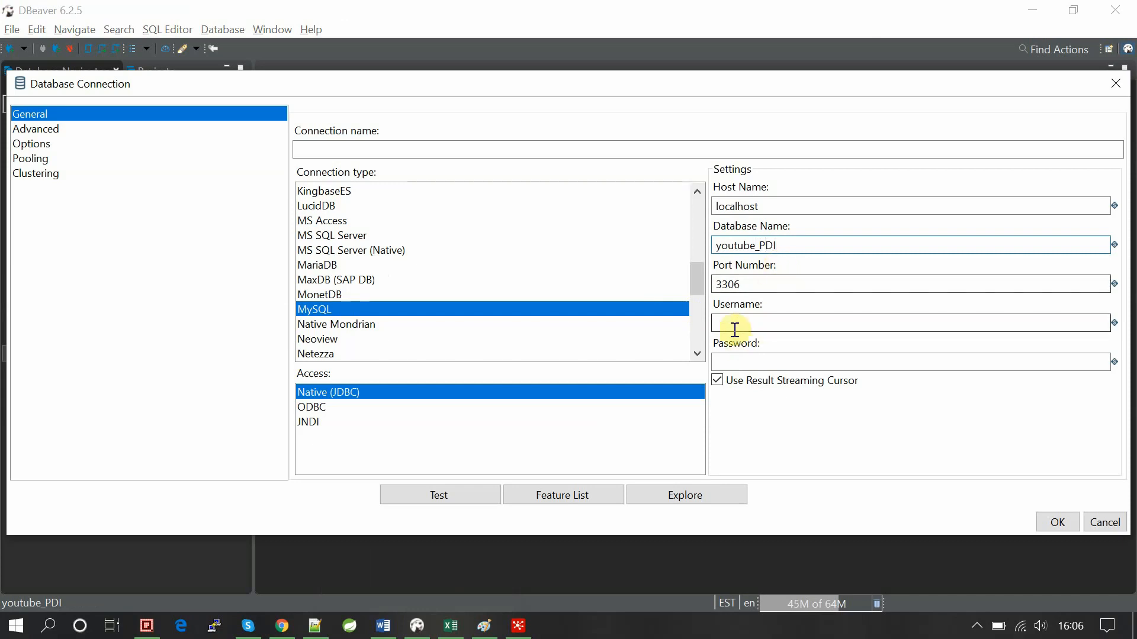
{"action": "left_click", "coordinate": [744, 285]}
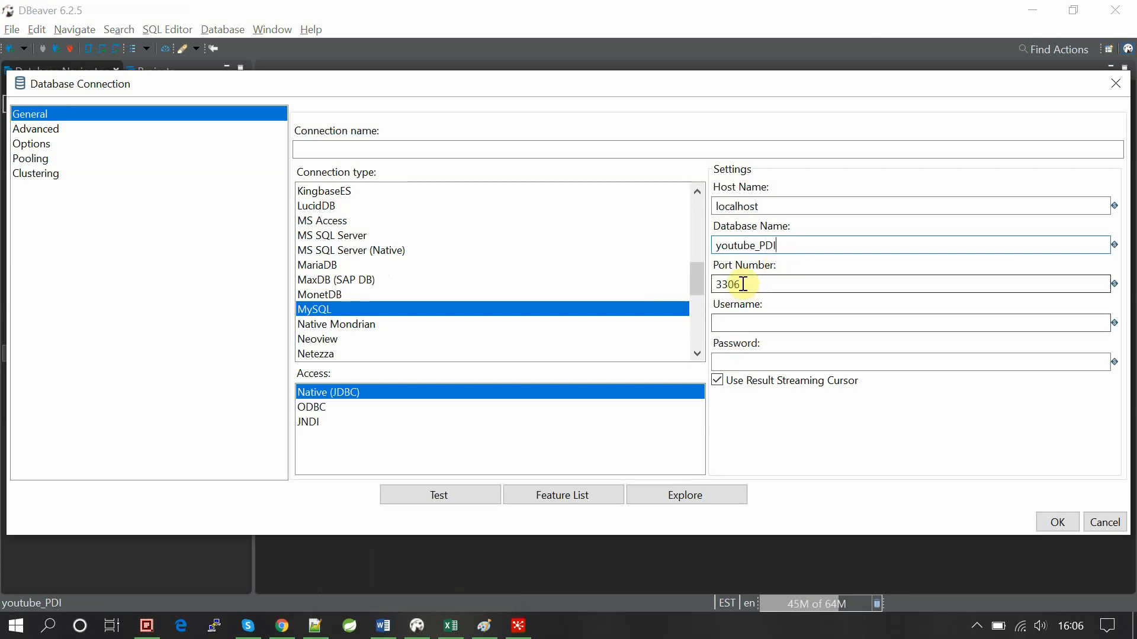
{"action": "left_click", "coordinate": [739, 324]}
{"action": "type", "text": "root"}
{"action": "key", "text": "Tab"}
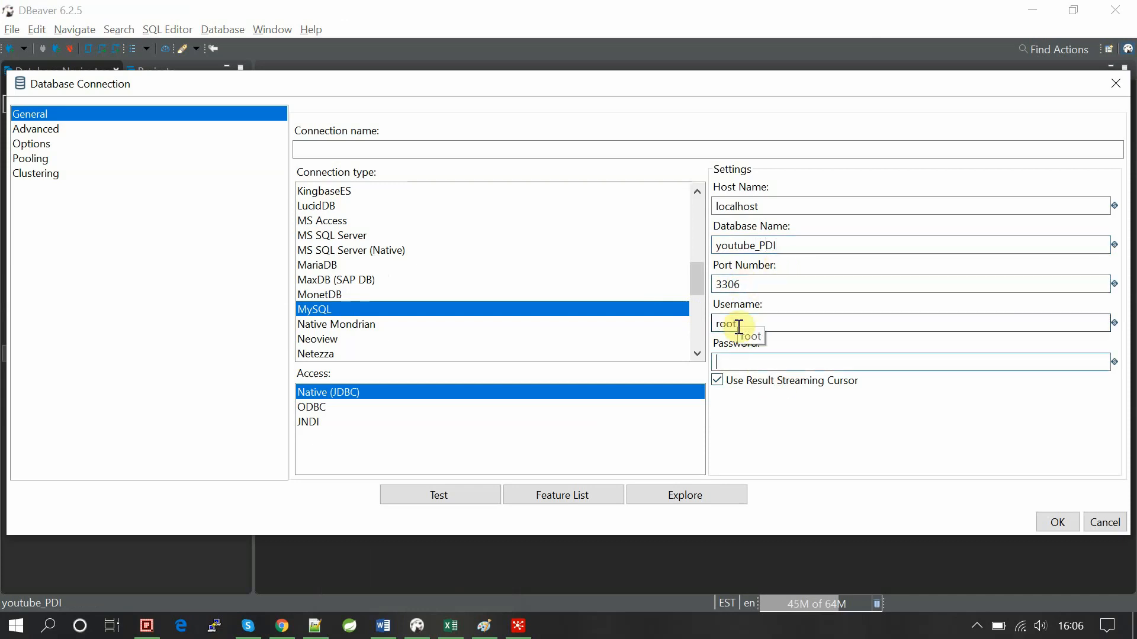
{"action": "type", "text": "root"}
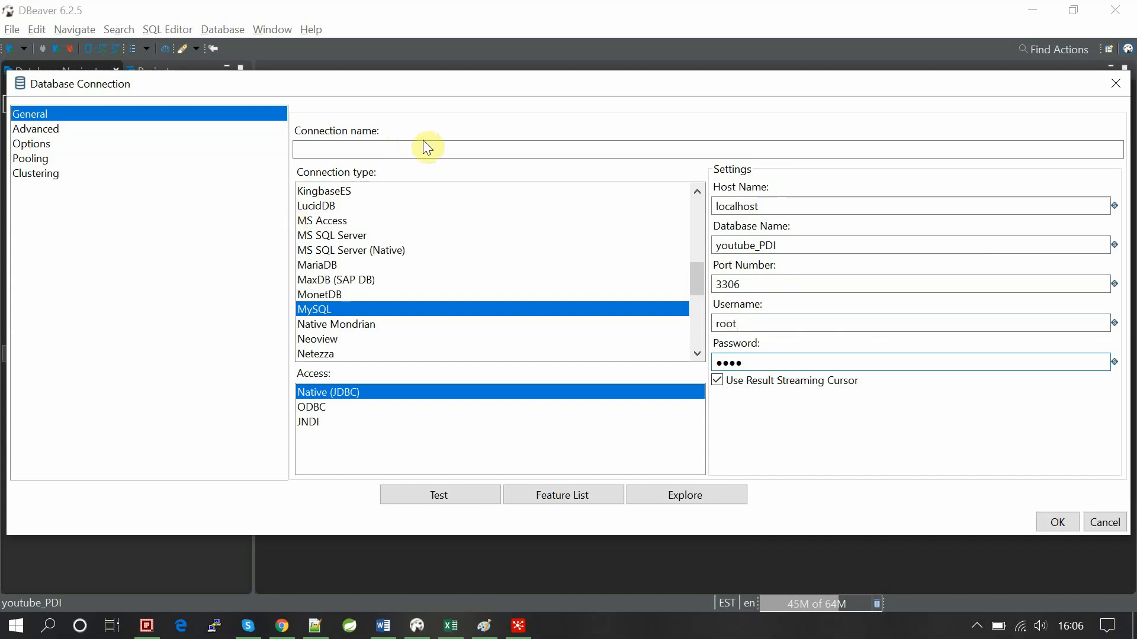
Name the connection test_csv, test it successfully, and save it.
{"action": "left_click", "coordinate": [420, 145]}
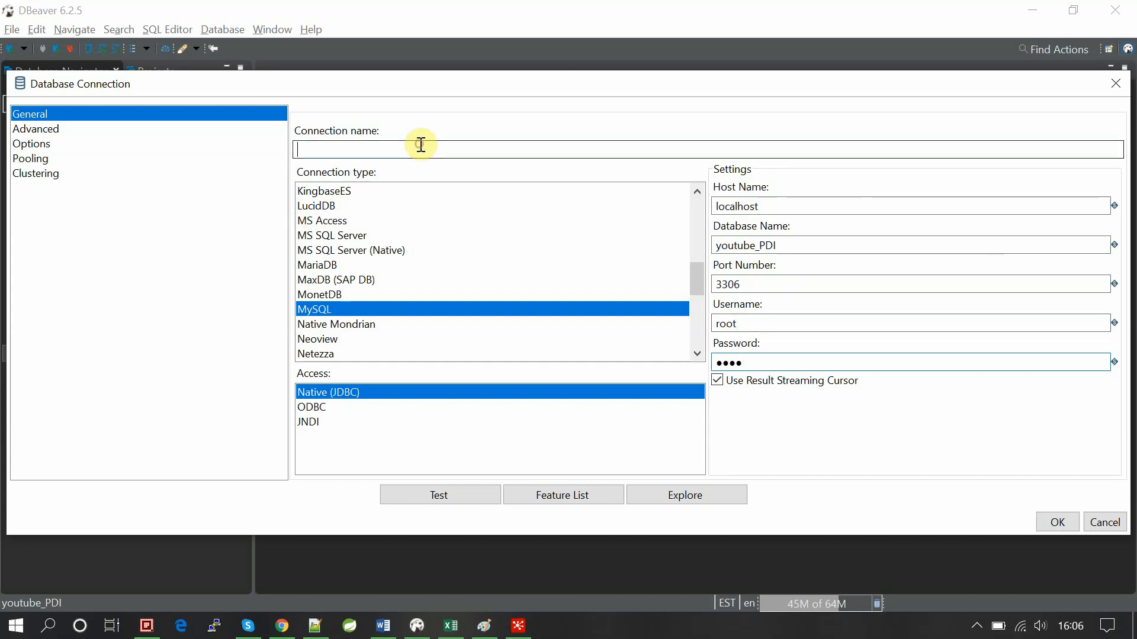
{"action": "type", "text": "test_csv"}
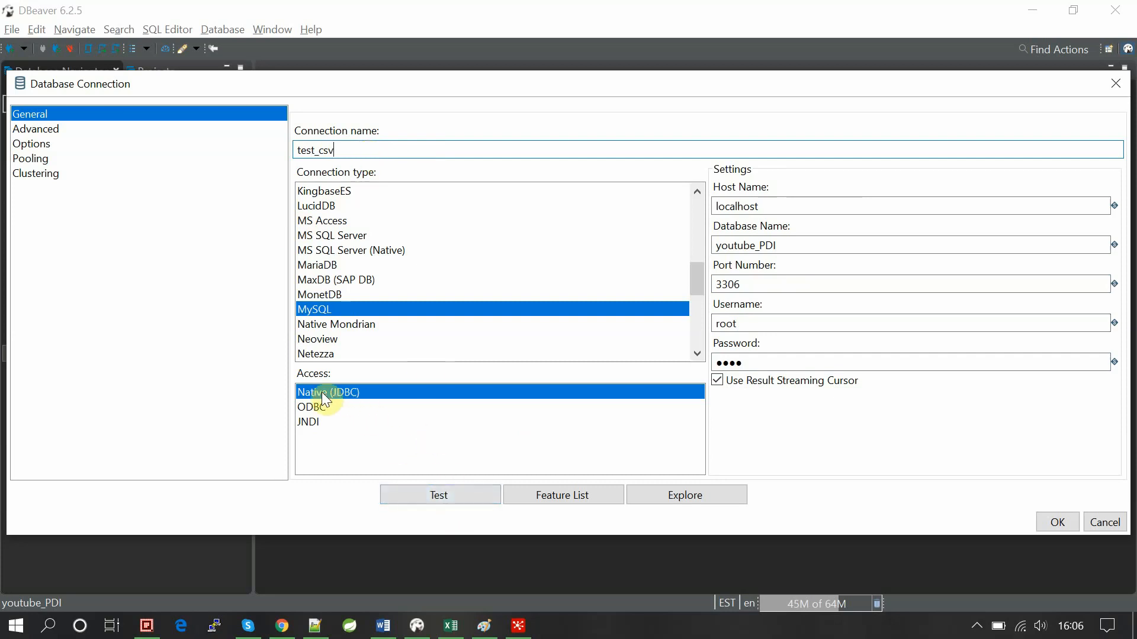
{"action": "left_click", "coordinate": [438, 495]}
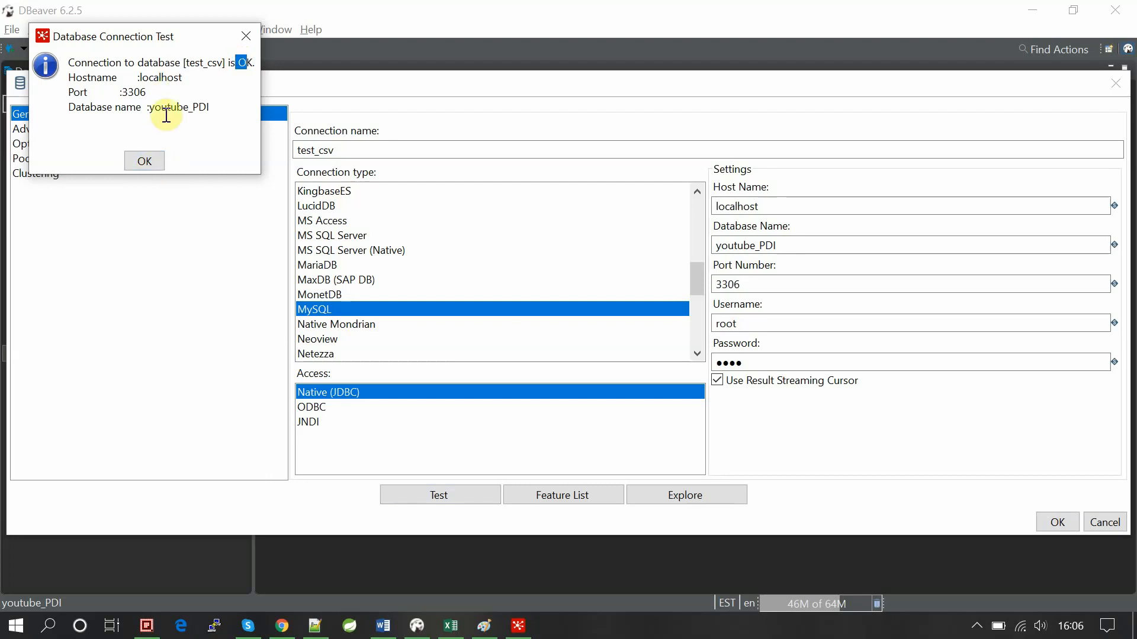
{"action": "left_click", "coordinate": [153, 77]}
{"action": "left_click", "coordinate": [142, 160]}
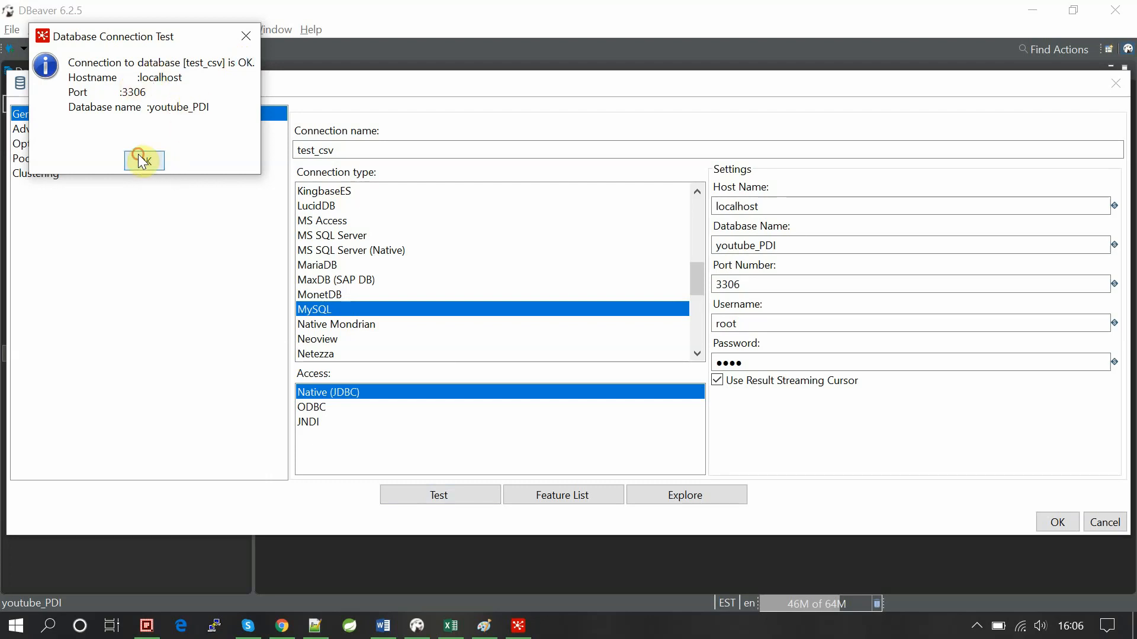
{"action": "left_click", "coordinate": [1058, 522]}
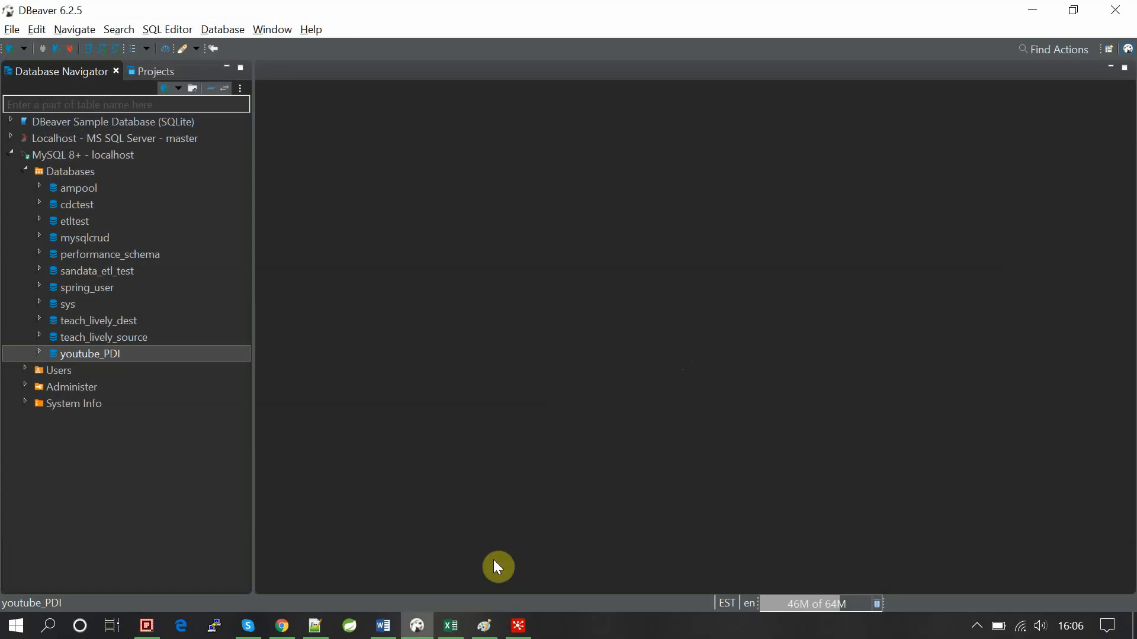
Browse test_csv's tables for a target, close the explorer without choosing, and minimize Table output.
{"action": "left_click", "coordinate": [518, 626]}
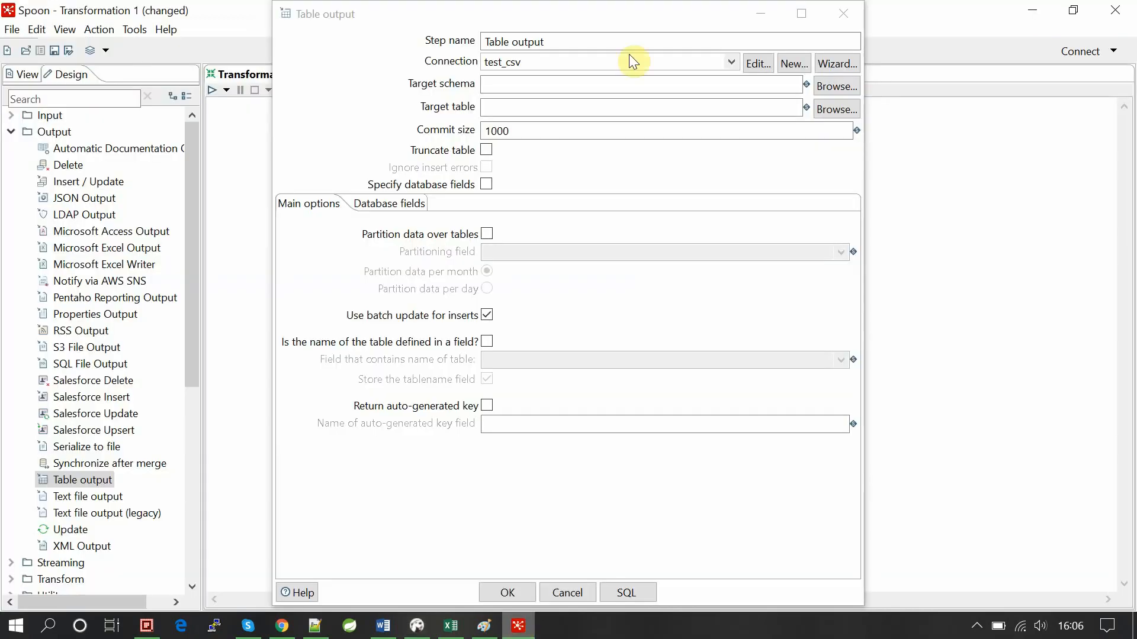
{"action": "left_click", "coordinate": [331, 102]}
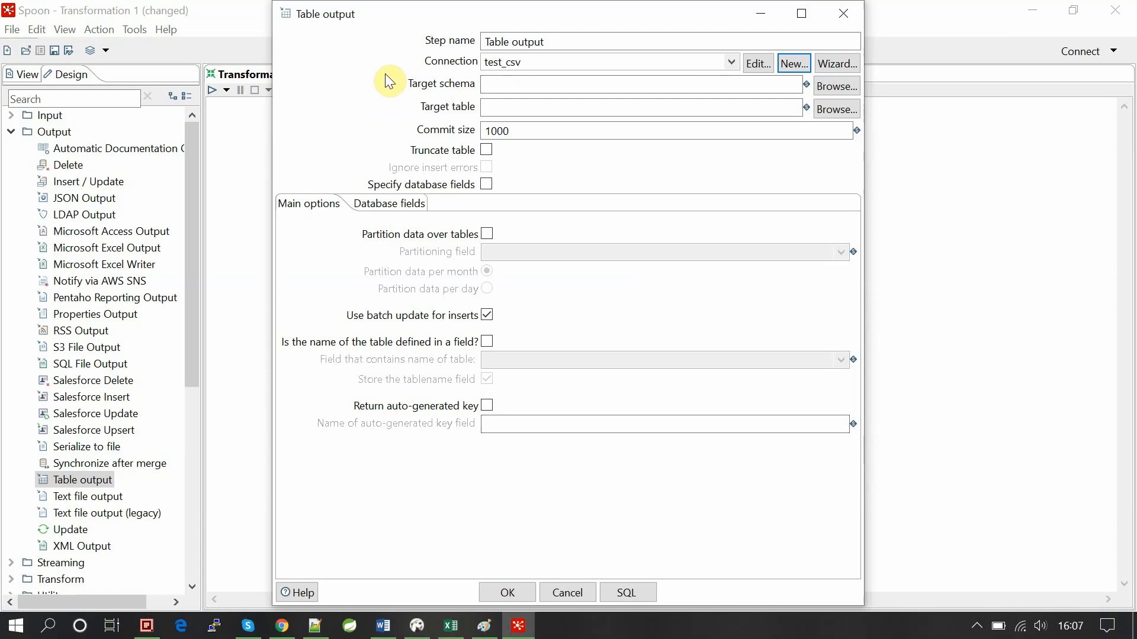
{"action": "left_click", "coordinate": [620, 86]}
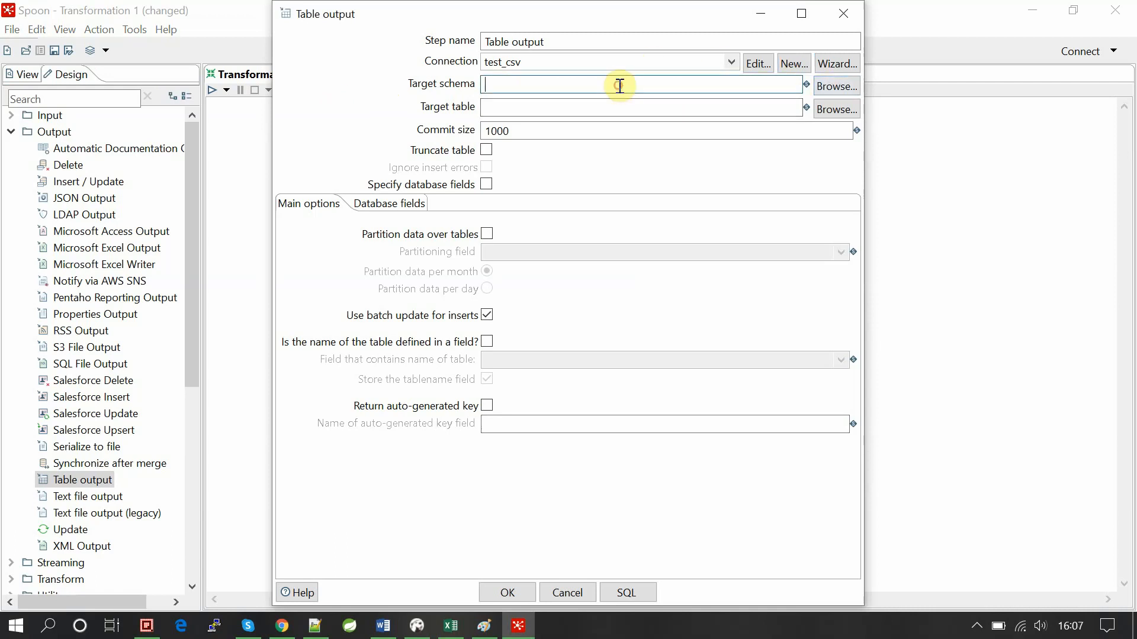
{"action": "left_click", "coordinate": [845, 114]}
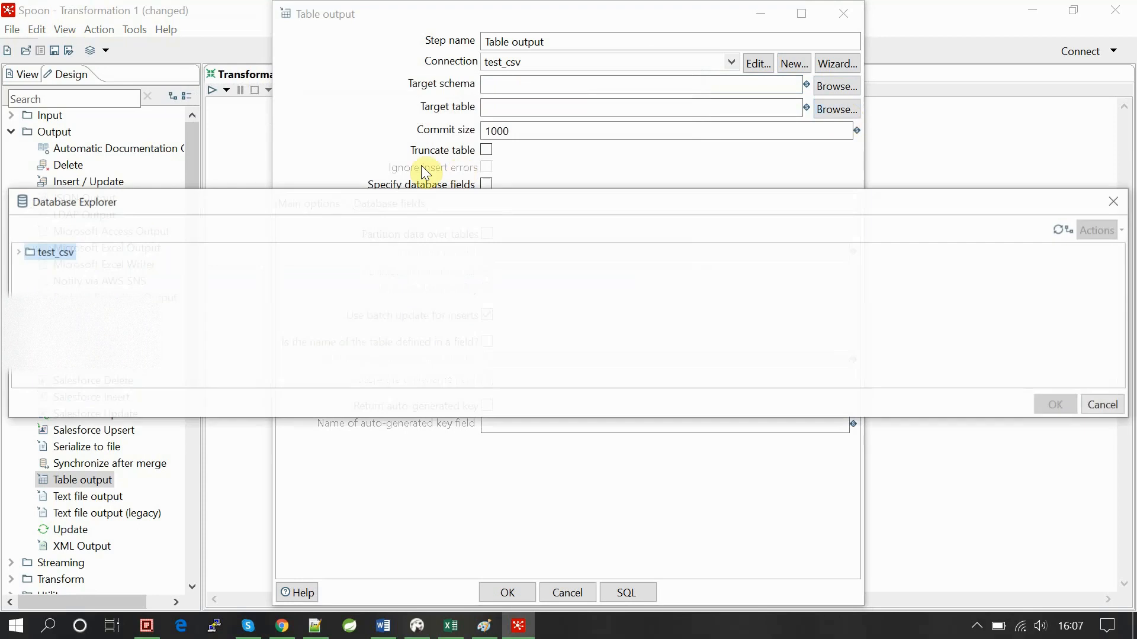
{"action": "left_click", "coordinate": [17, 253]}
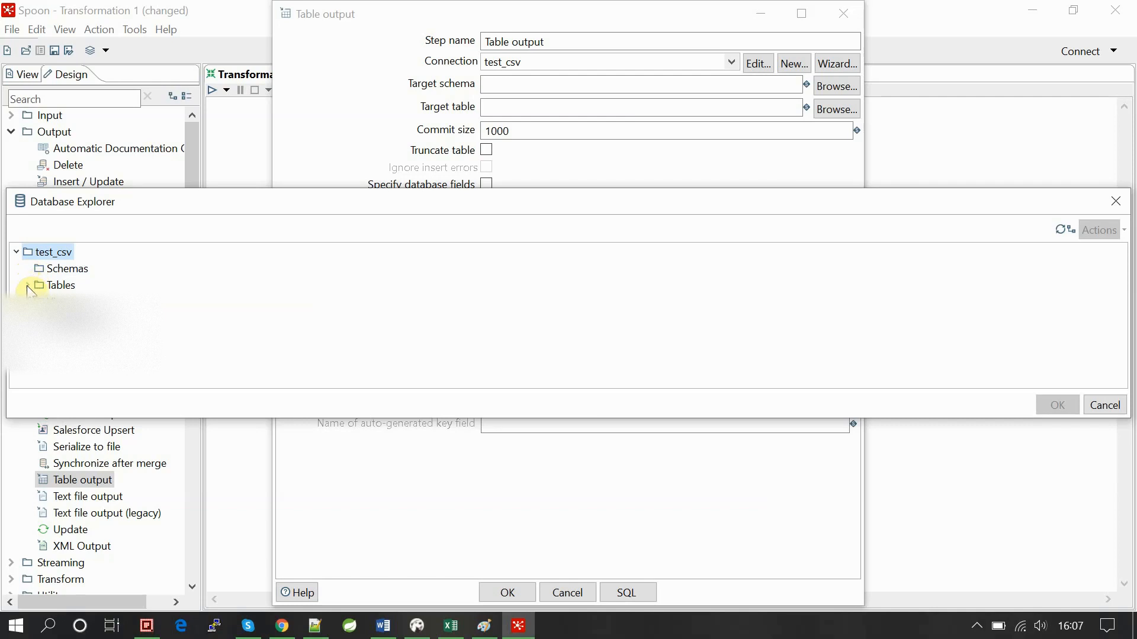
{"action": "left_click", "coordinate": [28, 286]}
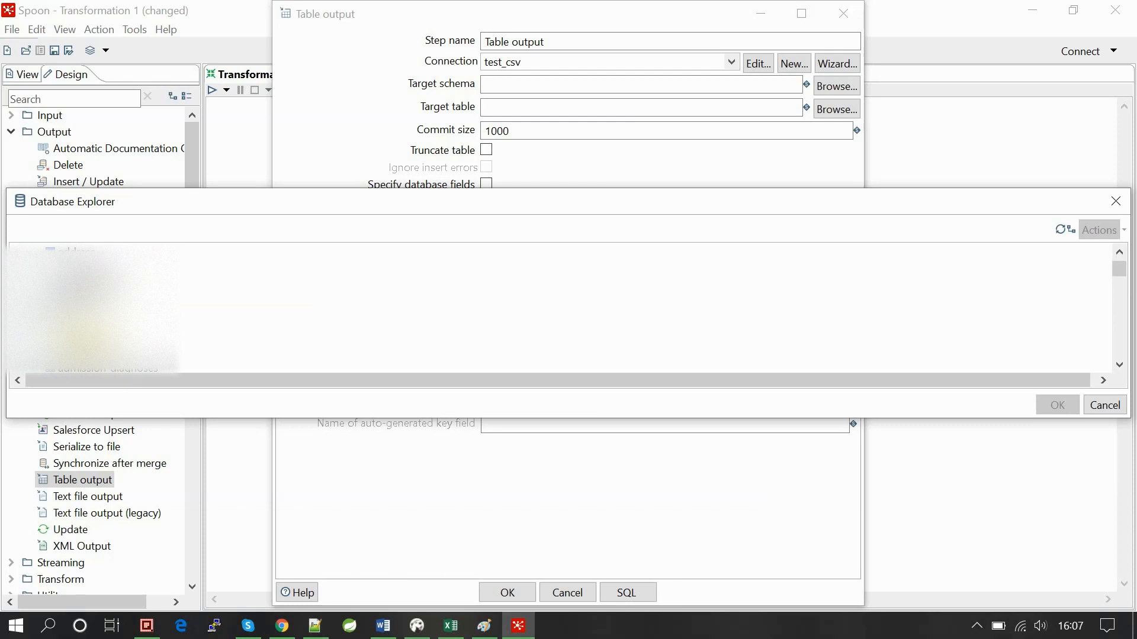
{"action": "scroll", "coordinate": [89, 307], "scroll_direction": "down", "scroll_amount": 5}
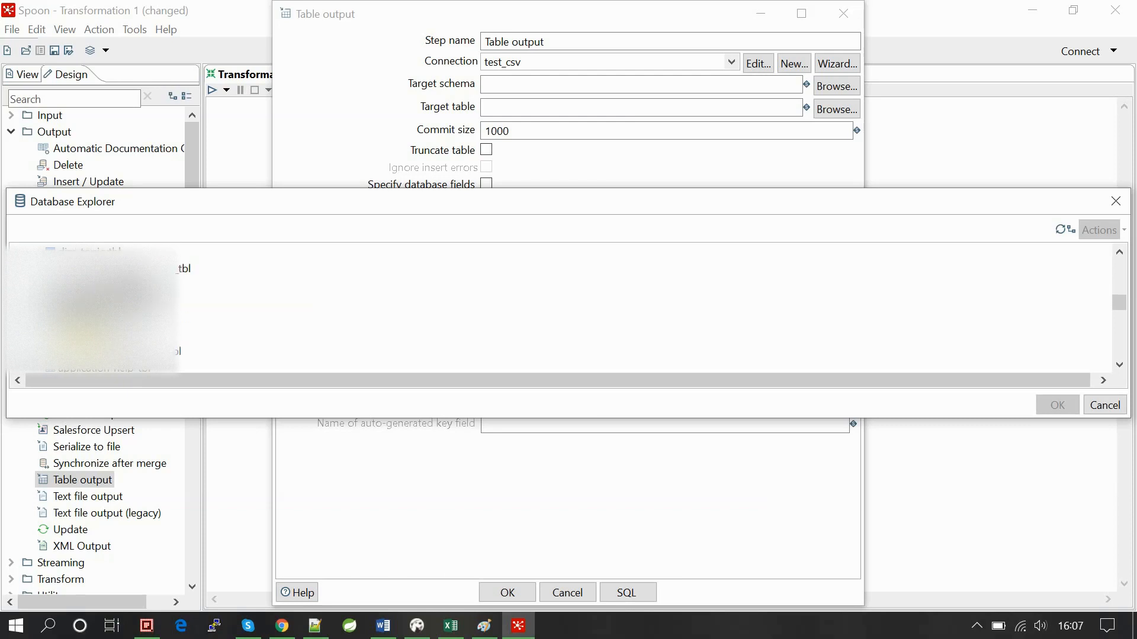
{"action": "scroll", "coordinate": [89, 307], "scroll_direction": "down", "scroll_amount": 7}
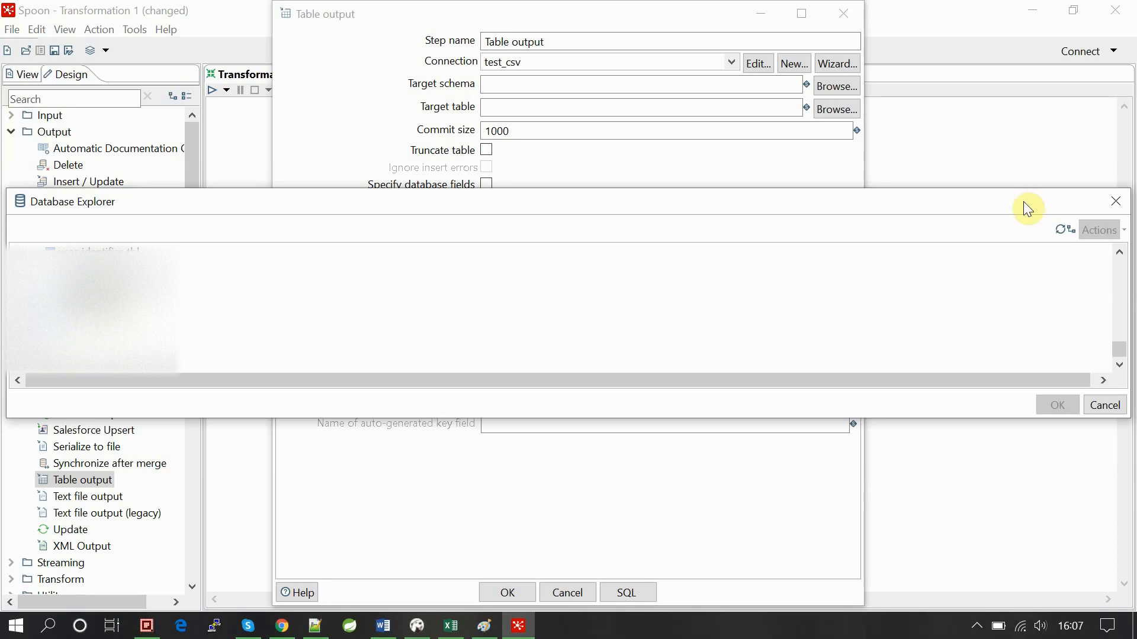
{"action": "left_click", "coordinate": [1128, 206]}
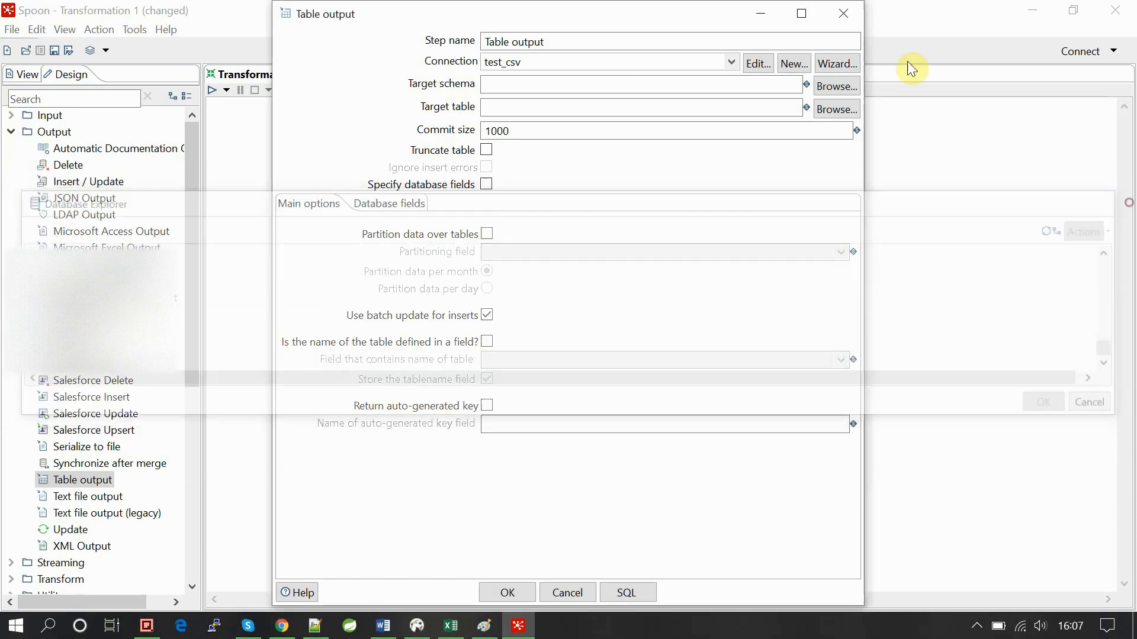
{"action": "left_click", "coordinate": [761, 22]}
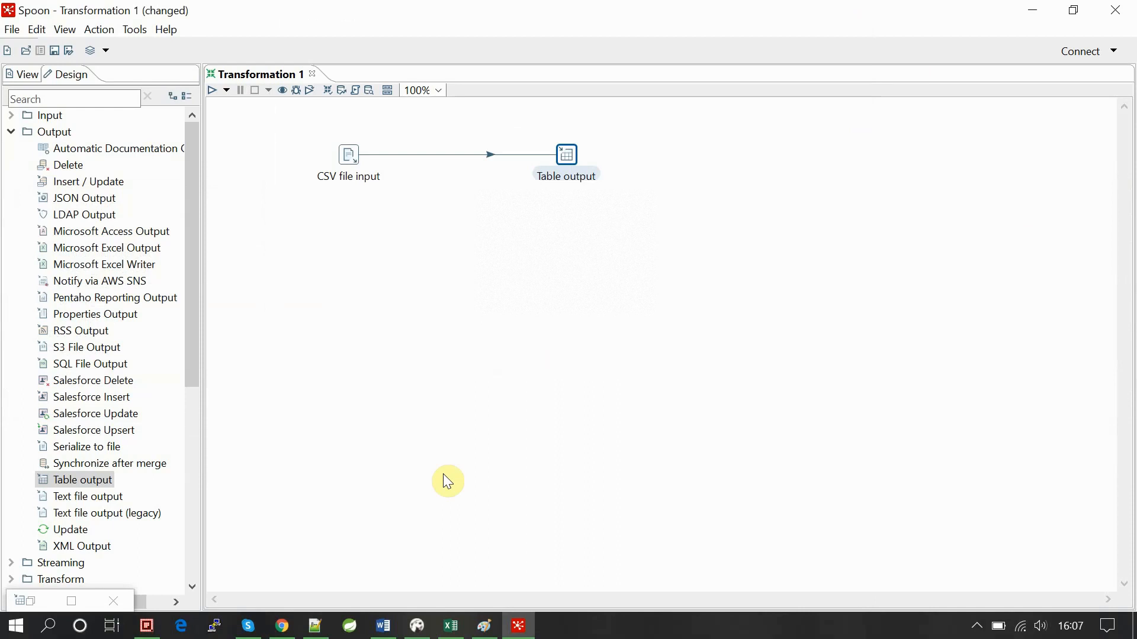
Create a new DBeaver SQL script on MySQL 8+ - localhost using the youtube_PDI database.
{"action": "left_click", "coordinate": [428, 628]}
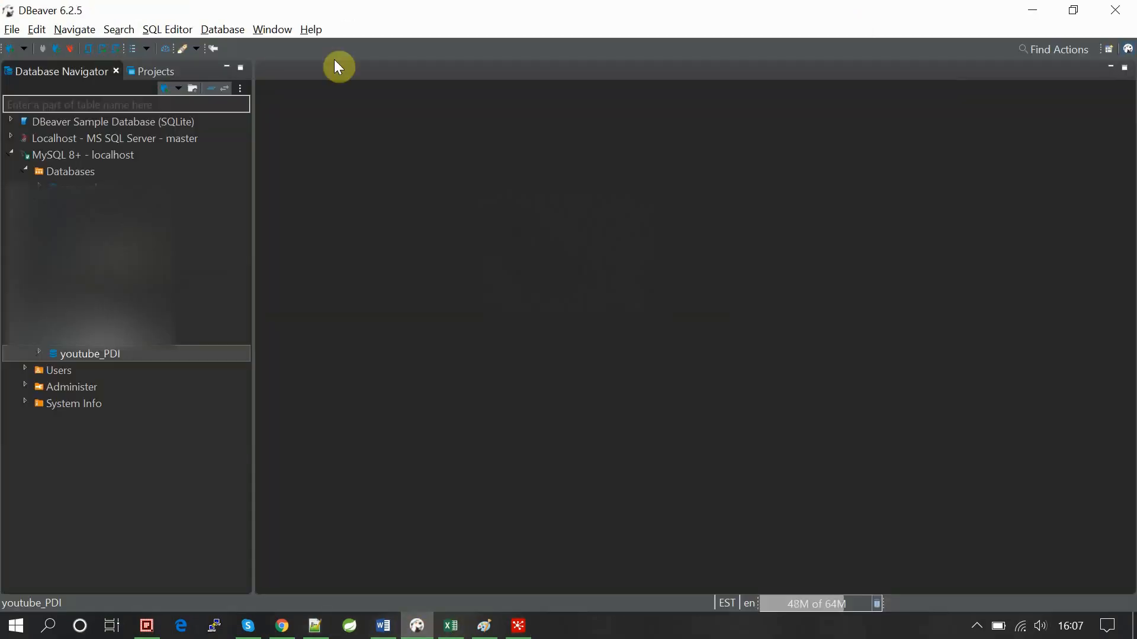
{"action": "left_click", "coordinate": [24, 169]}
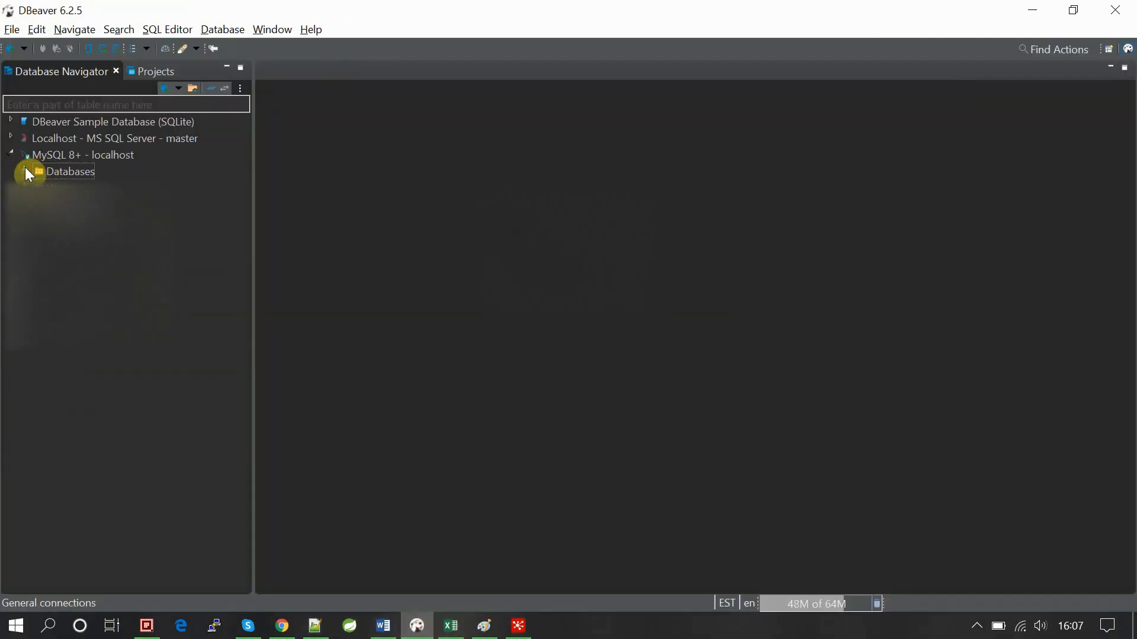
{"action": "left_click", "coordinate": [86, 49]}
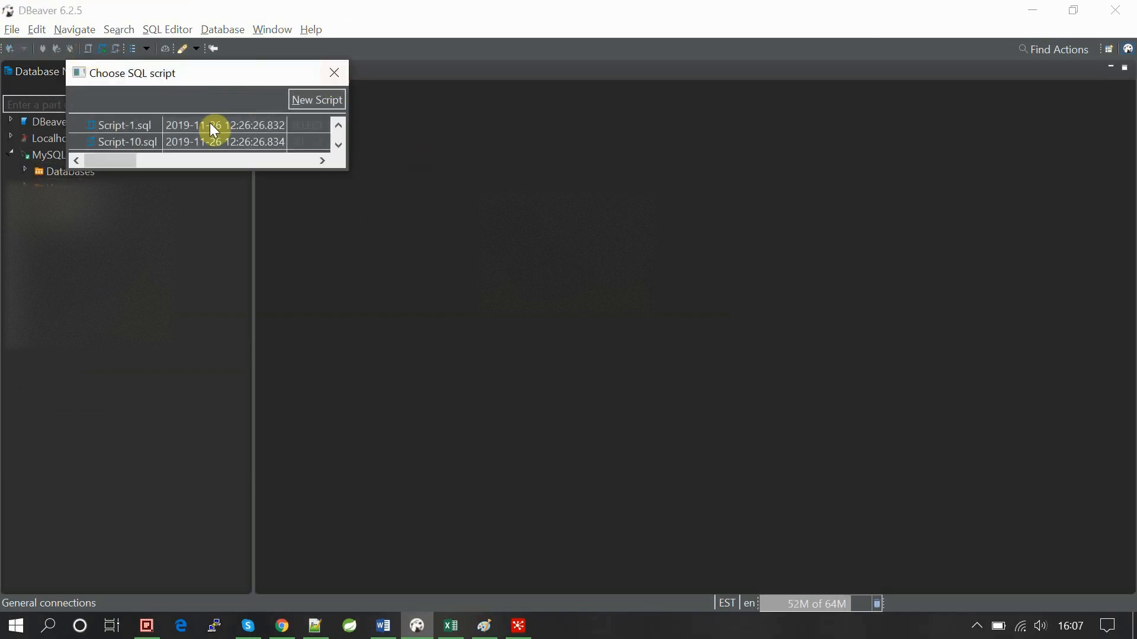
{"action": "left_click", "coordinate": [303, 99]}
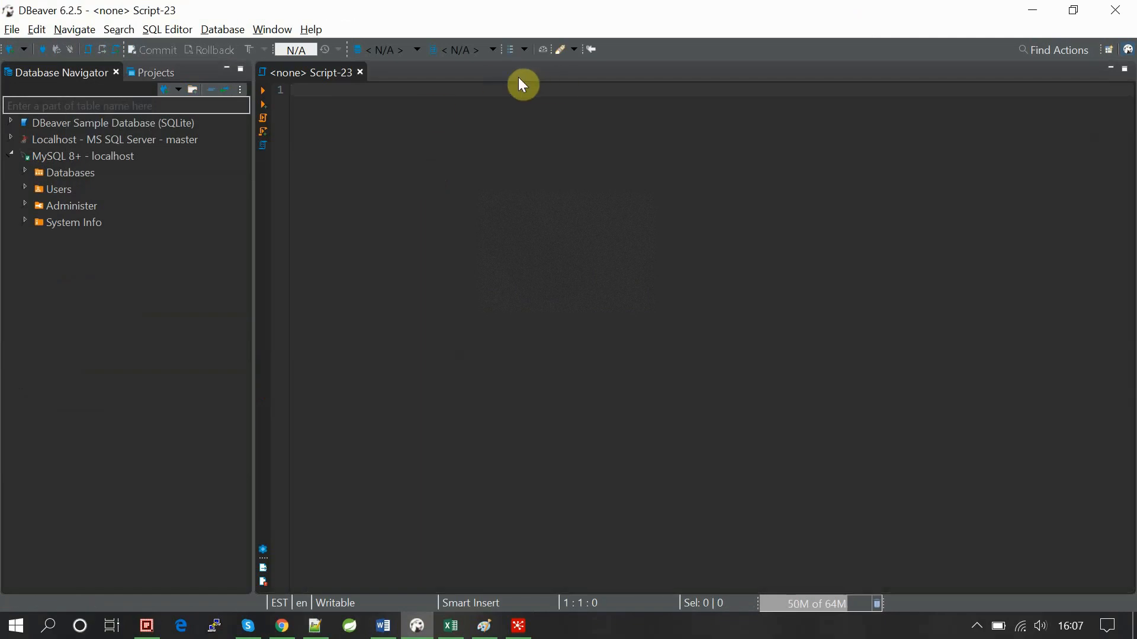
{"action": "left_click", "coordinate": [401, 50]}
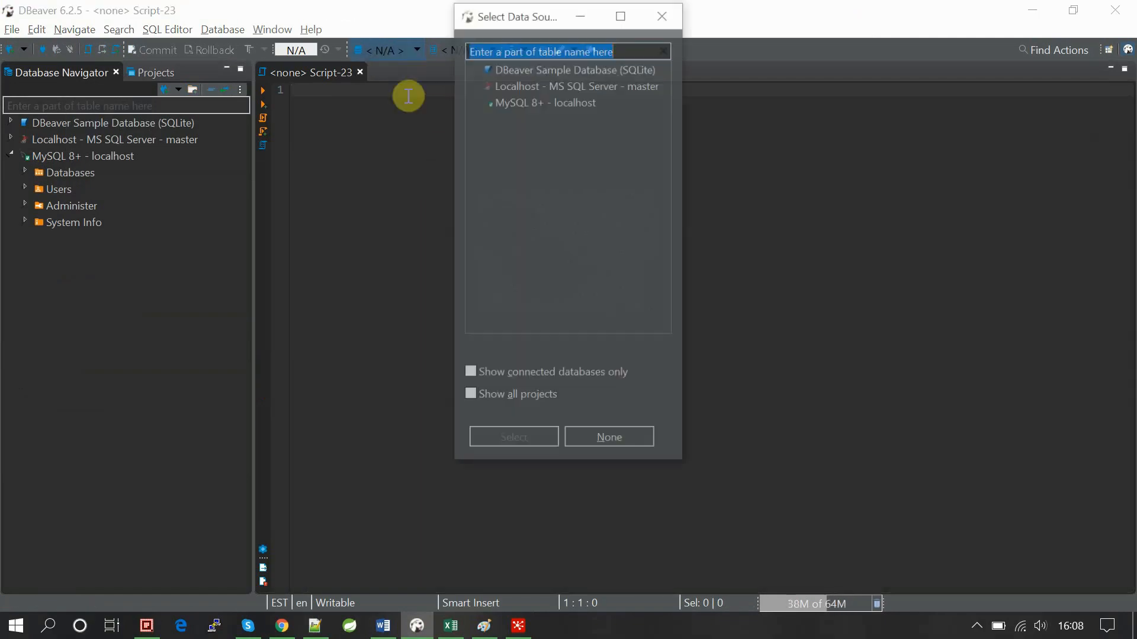
{"action": "double_click", "coordinate": [521, 99]}
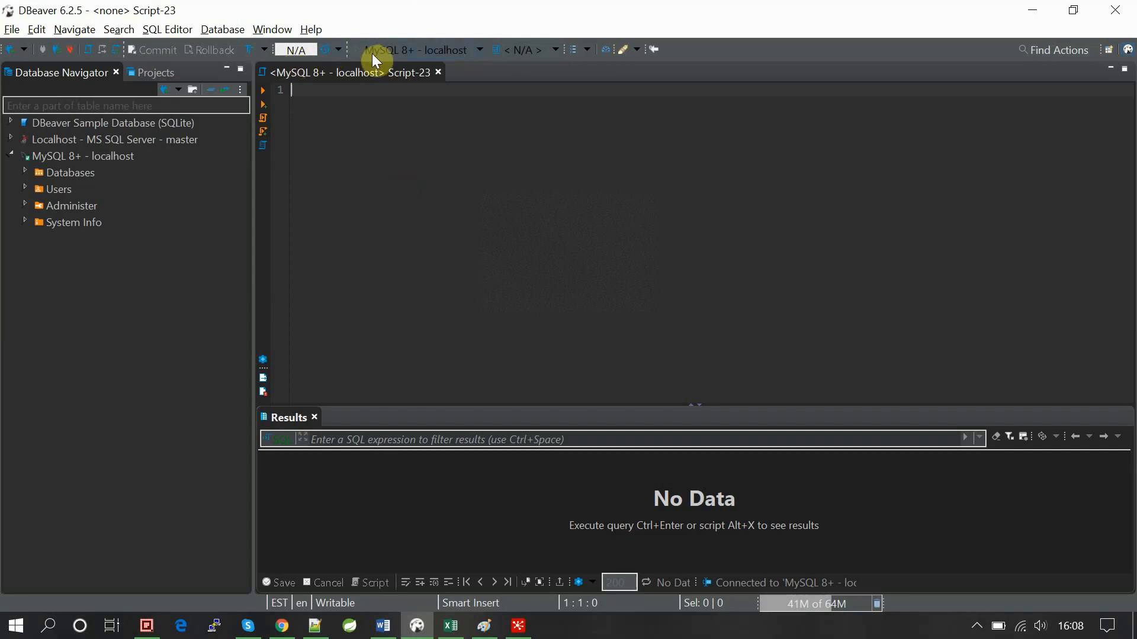
{"action": "left_click", "coordinate": [540, 50]}
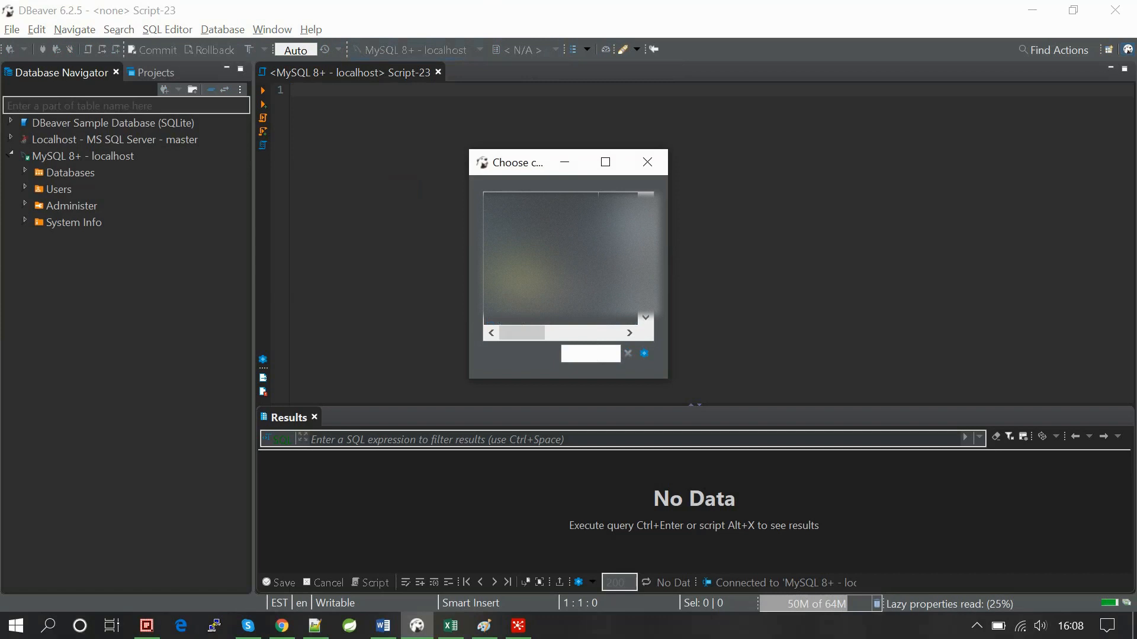
{"action": "double_click", "coordinate": [515, 318]}
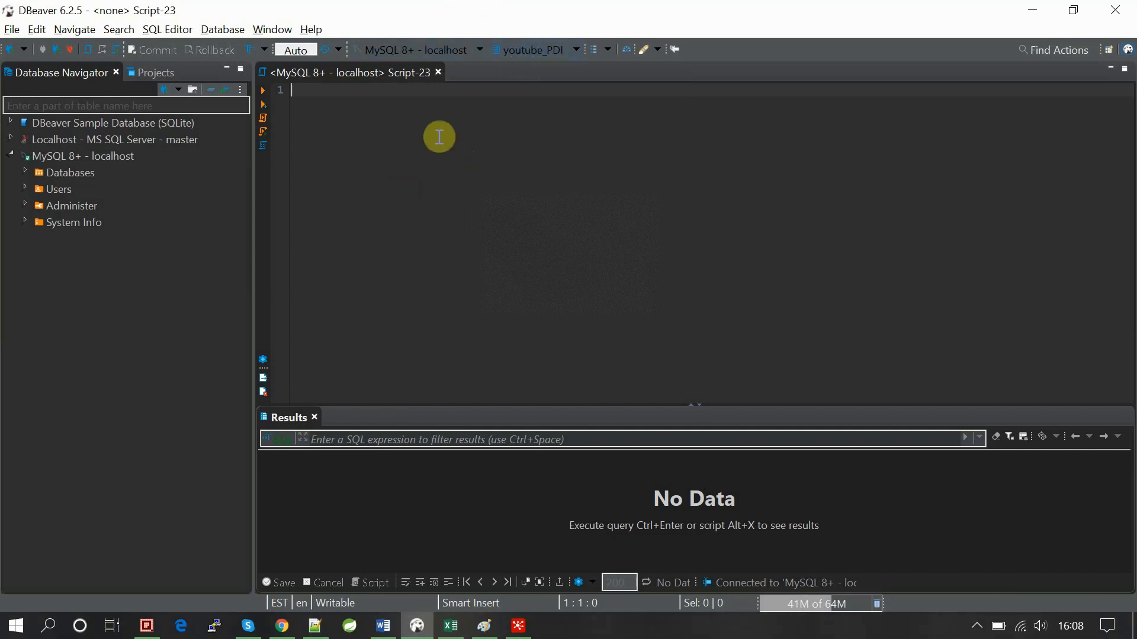
Start the script with 'create table', fixing the typo in 'create'.
{"action": "type", "text": "crea"}
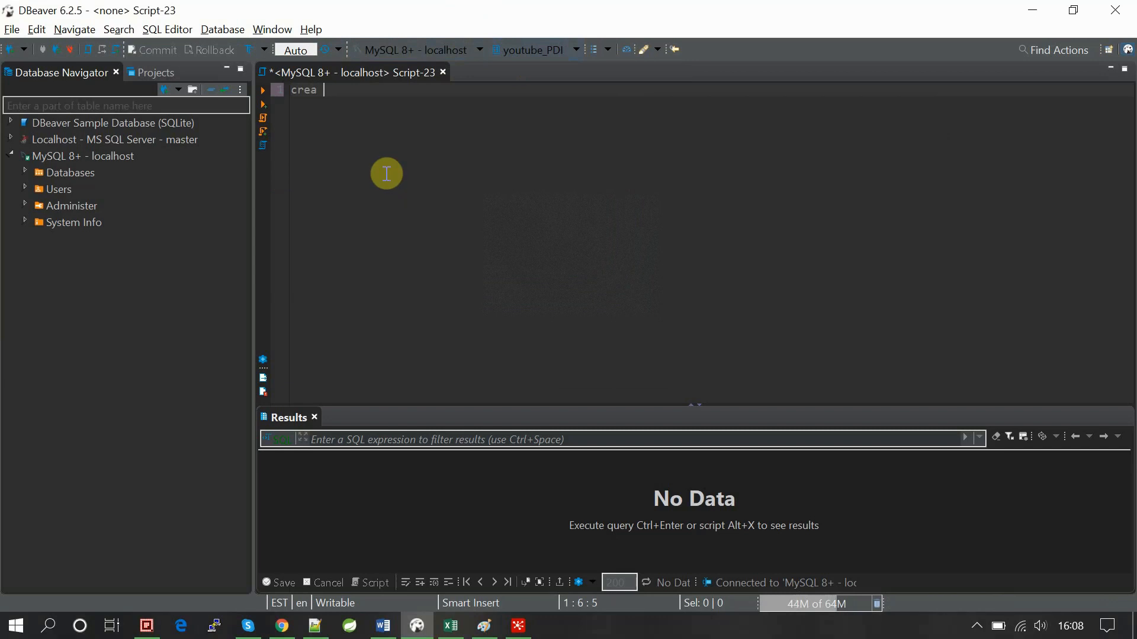
{"action": "type", "text": " t ta"}
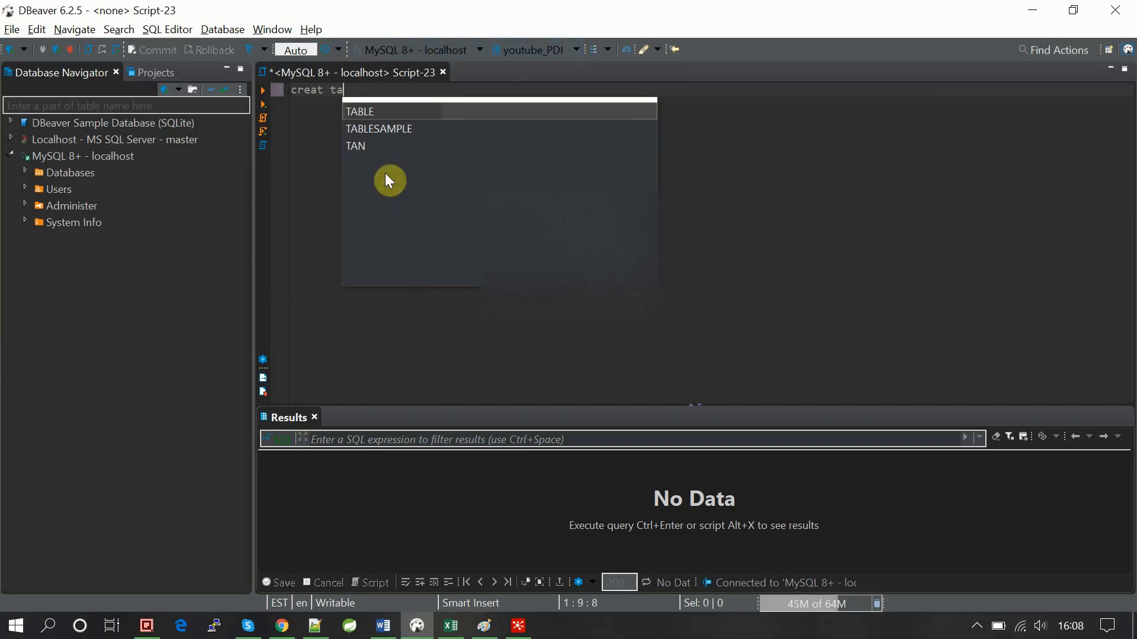
{"action": "key", "text": "Down"}
{"action": "key", "text": "Up"}
{"action": "key", "text": "Return"}
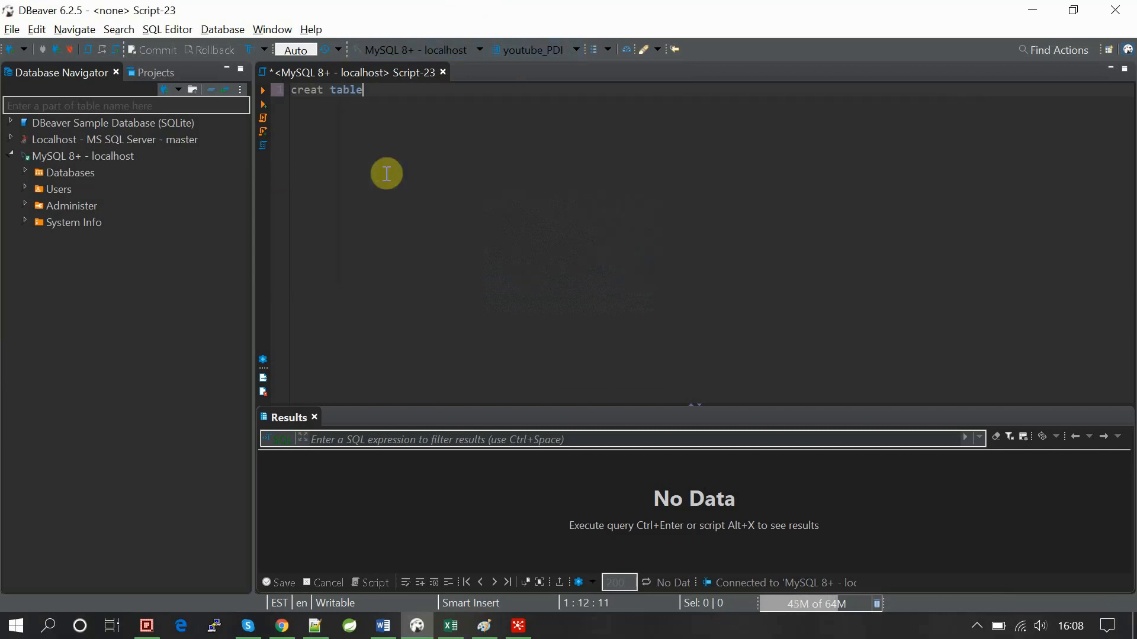
{"action": "left_click", "coordinate": [325, 92]}
{"action": "type", "text": "e"}
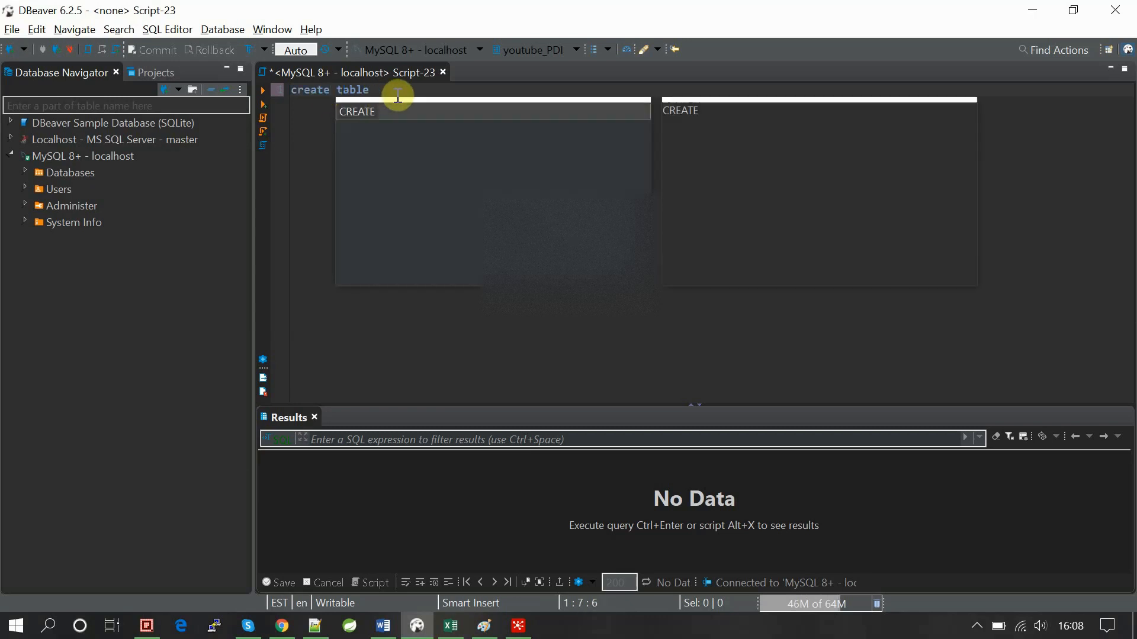
{"action": "left_click", "coordinate": [381, 90]}
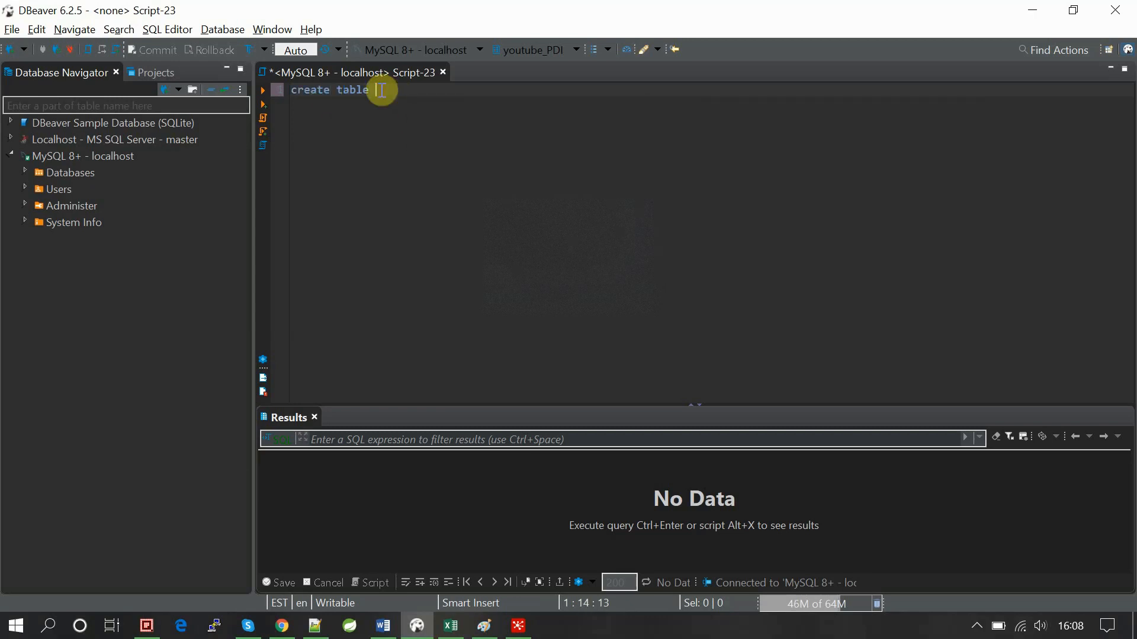
Finish with csv_input(id int, name varchar(10), status varchar(10)); and select the whole statement.
{"action": "type", "text": "csv "}
{"action": "type", "text": "inout"}
{"action": "key", "text": "BackSpace"}
{"action": "key", "text": "BackSpace"}
{"action": "type", "text": "p"}
{"action": "type", "text": "ut"}
{"action": "type", "text": "("}
{"action": "type", "text": "id i"}
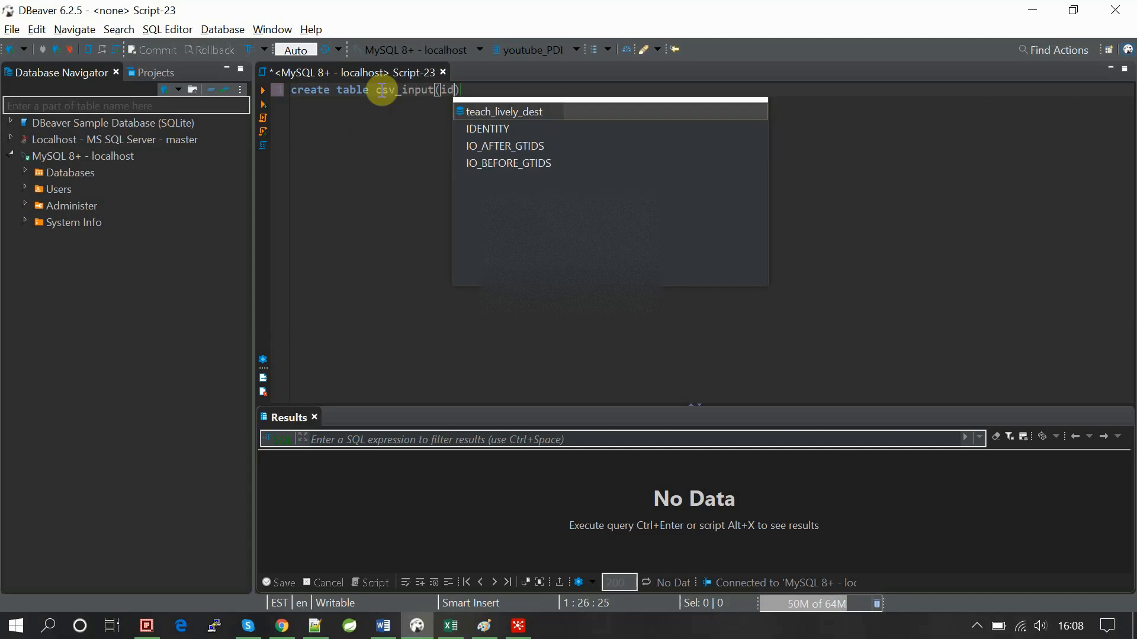
{"action": "type", "text": "nt"}
{"action": "key", "text": "Return"}
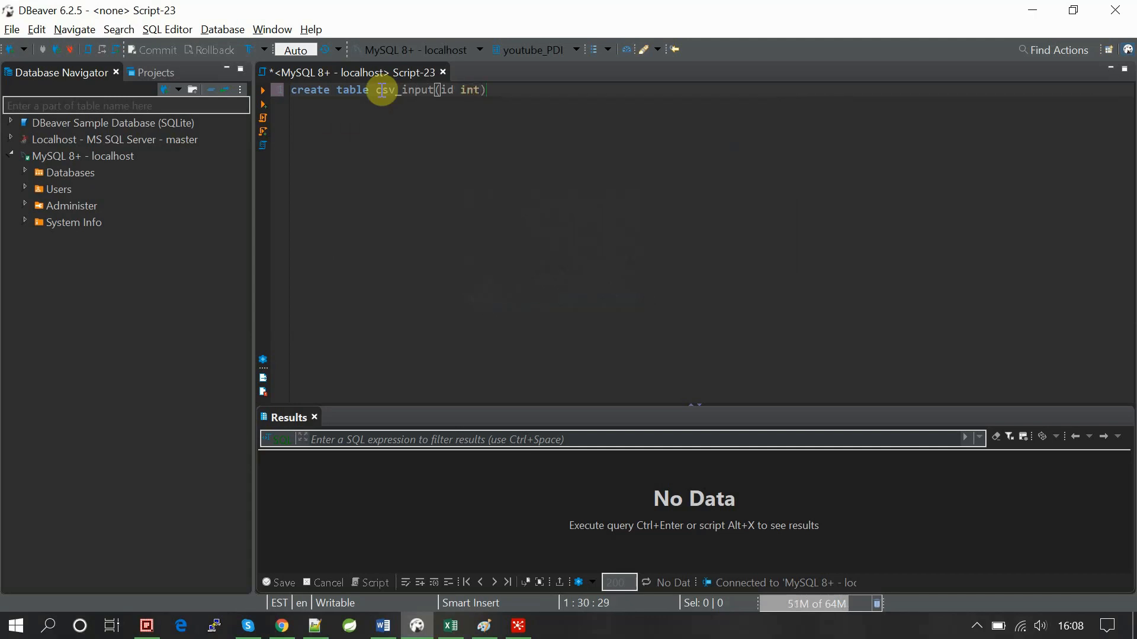
{"action": "key", "text": "BackSpace"}
{"action": "key", "text": "BackSpace"}
{"action": "key", "text": "BackSpace"}
{"action": "key", "text": "BackSpace"}
{"action": "key", "text": "BackSpace"}
{"action": "key", "text": "BackSpace"}
{"action": "key", "text": "BackSpace"}
{"action": "key", "text": "BackSpace"}
{"action": "key", "text": "BackSpace"}
{"action": "key", "text": "BackSpace"}
{"action": "key", "text": "BackSpace"}
{"action": "key", "text": "BackSpace"}
{"action": "key", "text": "BackSpace"}
{"action": "key", "text": "BackSpace"}
{"action": "key", "text": "BackSpace"}
{"action": "key", "text": "BackSpace"}
{"action": "key", "text": "BackSpace"}
{"action": "type", "text": "nt, "}
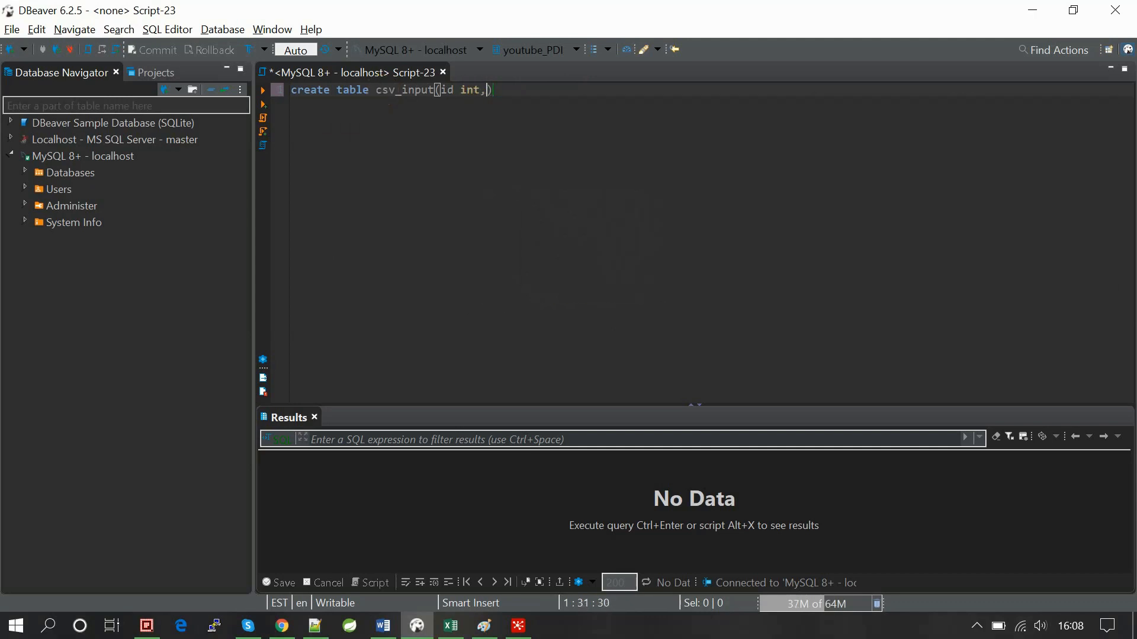
{"action": "type", "text": "name a"}
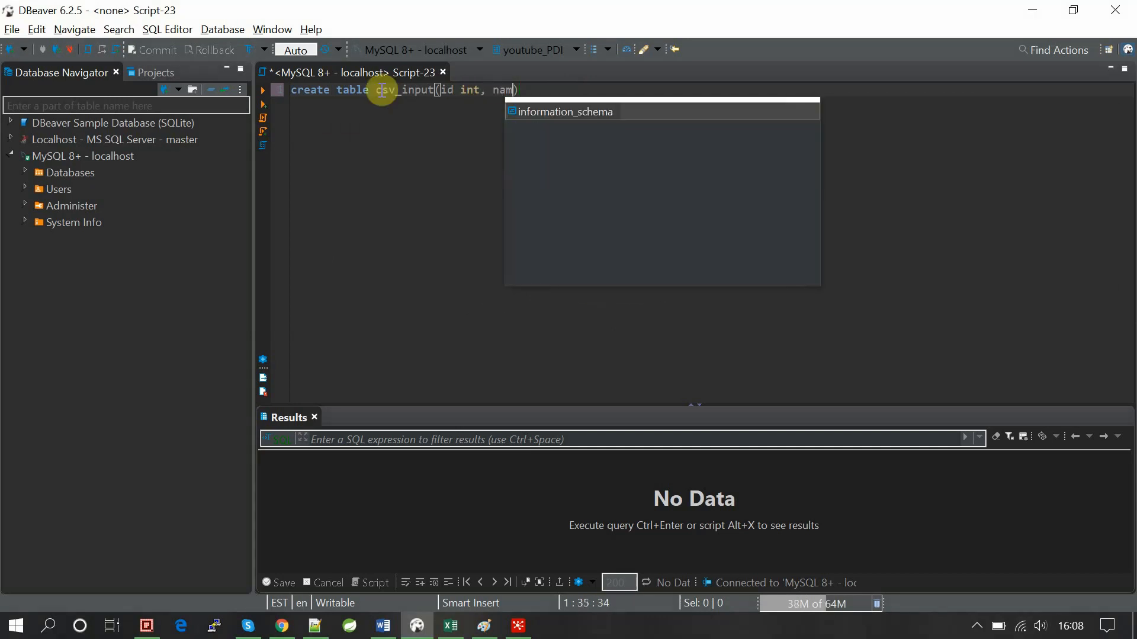
{"action": "key", "text": "BackSpace"}
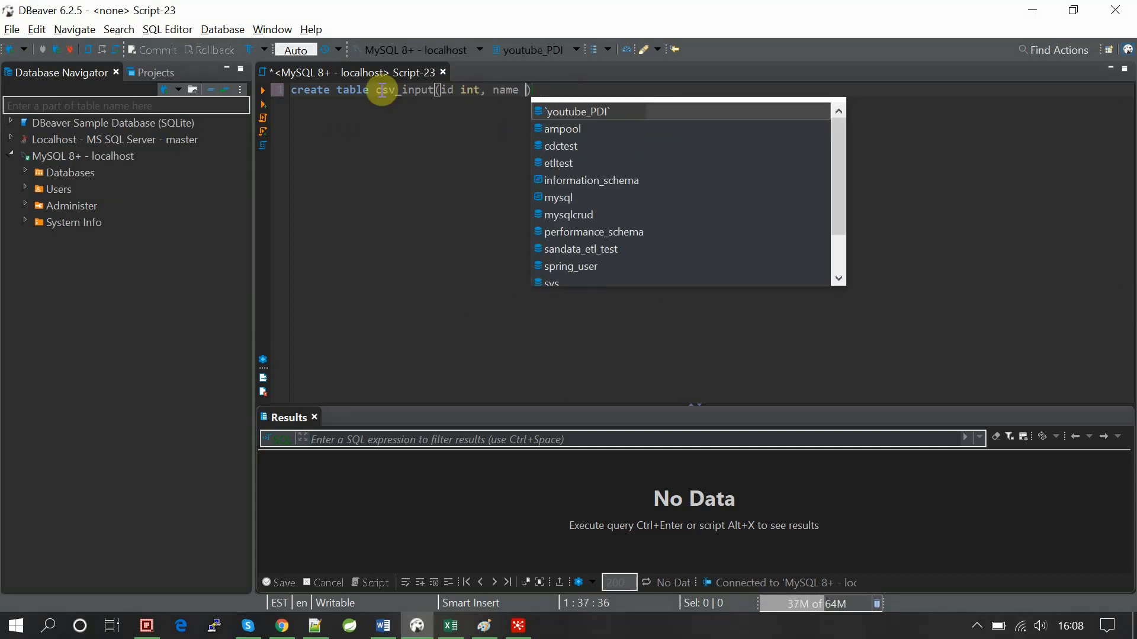
{"action": "type", "text": "vac"}
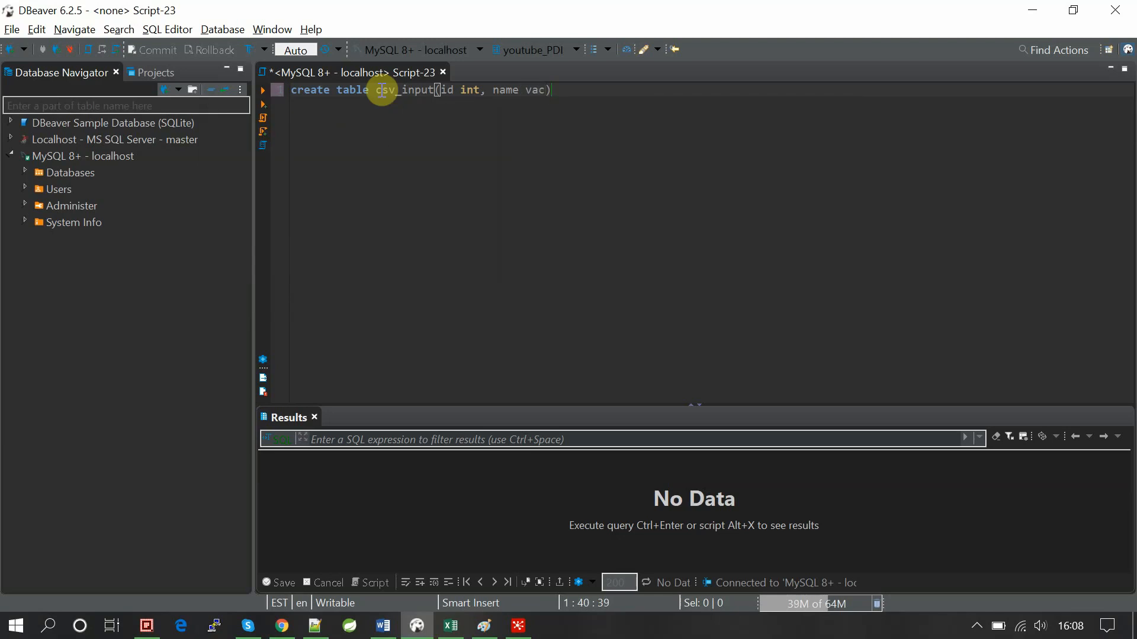
{"action": "key", "text": "BackSpace"}
{"action": "type", "text": "rch"}
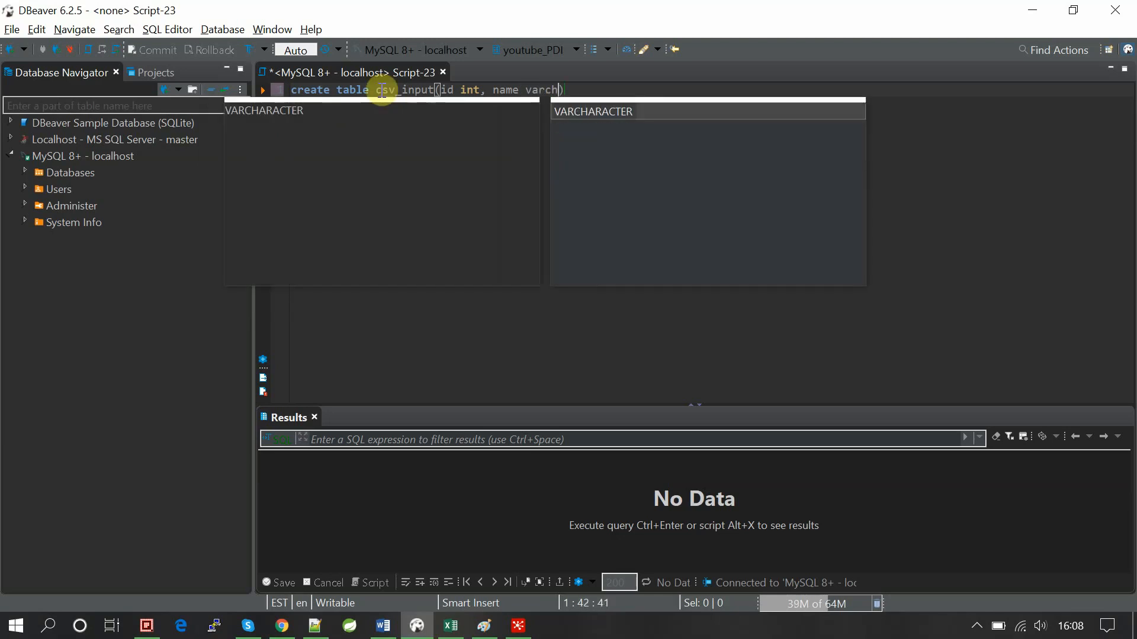
{"action": "type", "text": "ar"}
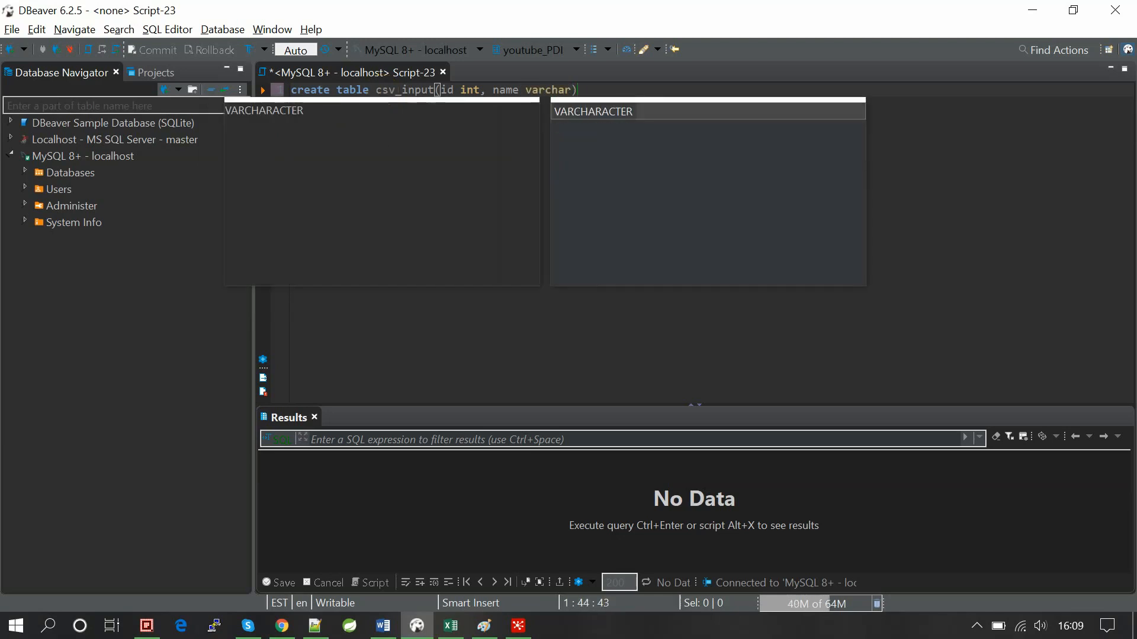
{"action": "type", "text": "(10)"}
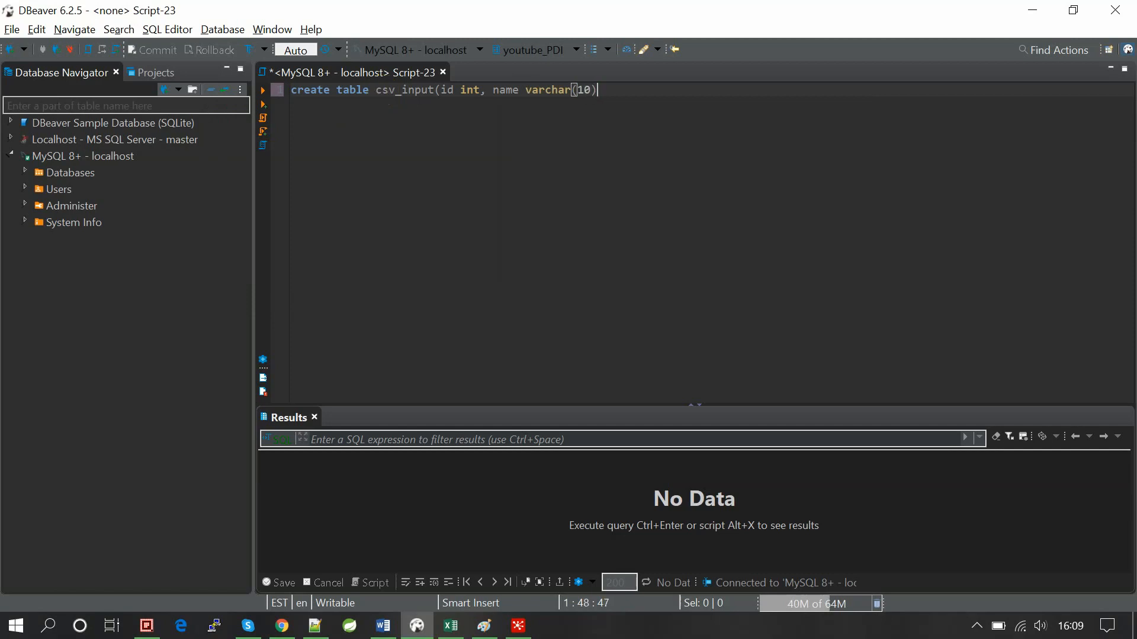
{"action": "type", "text": ","}
{"action": "type", "text": " sta"}
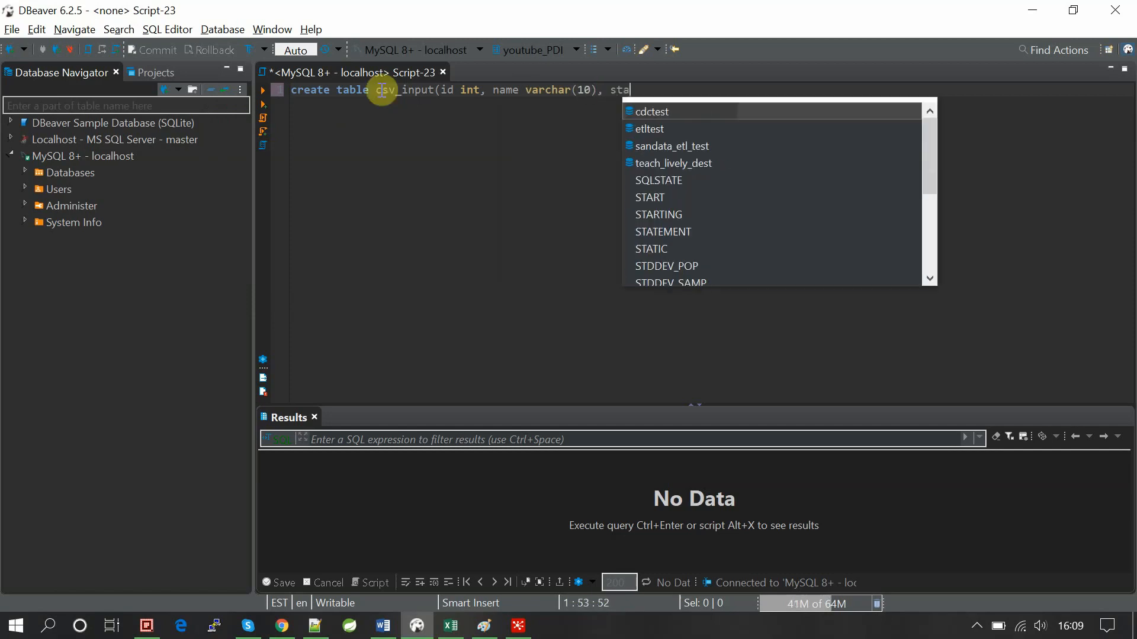
{"action": "type", "text": "tus varc"}
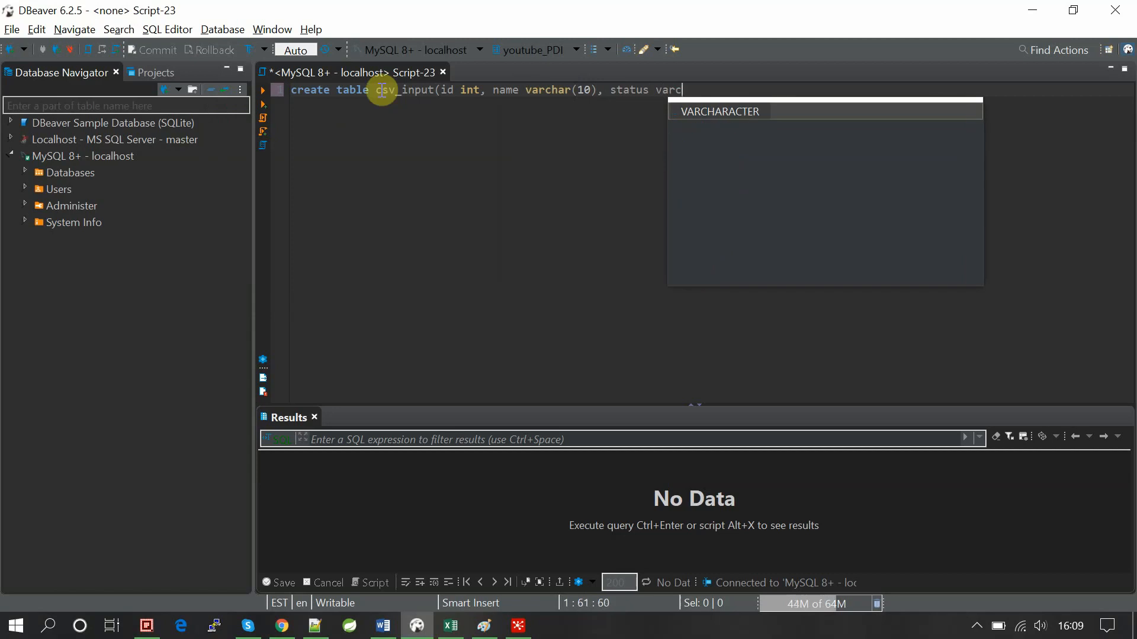
{"action": "type", "text": "har(10))"}
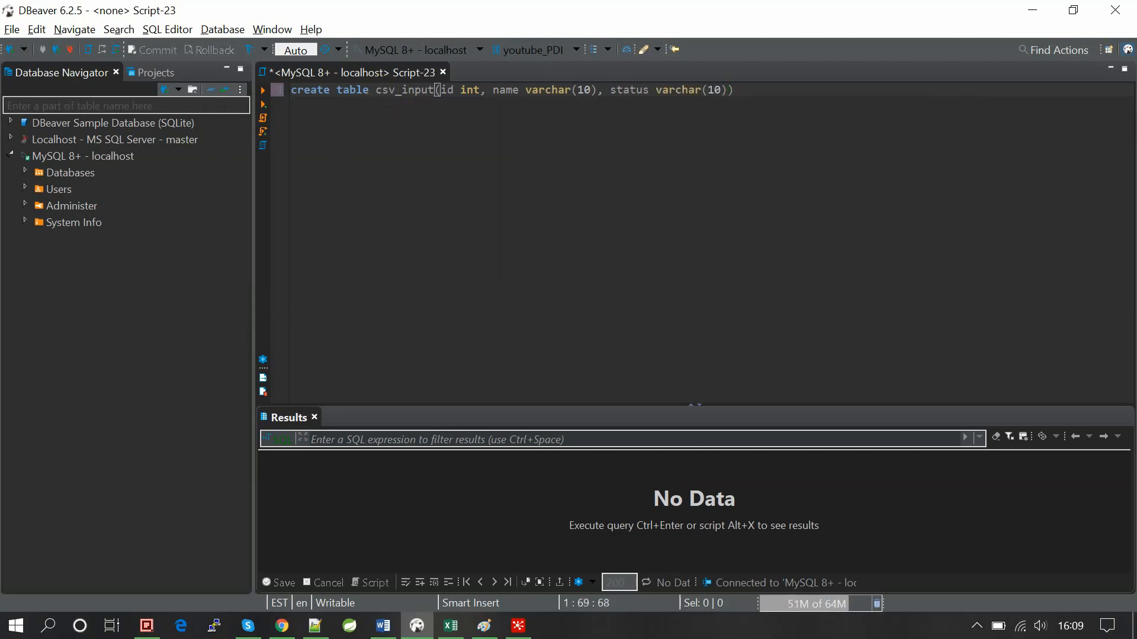
{"action": "type", "text": ";"}
{"action": "triple_click", "coordinate": [382, 92]}
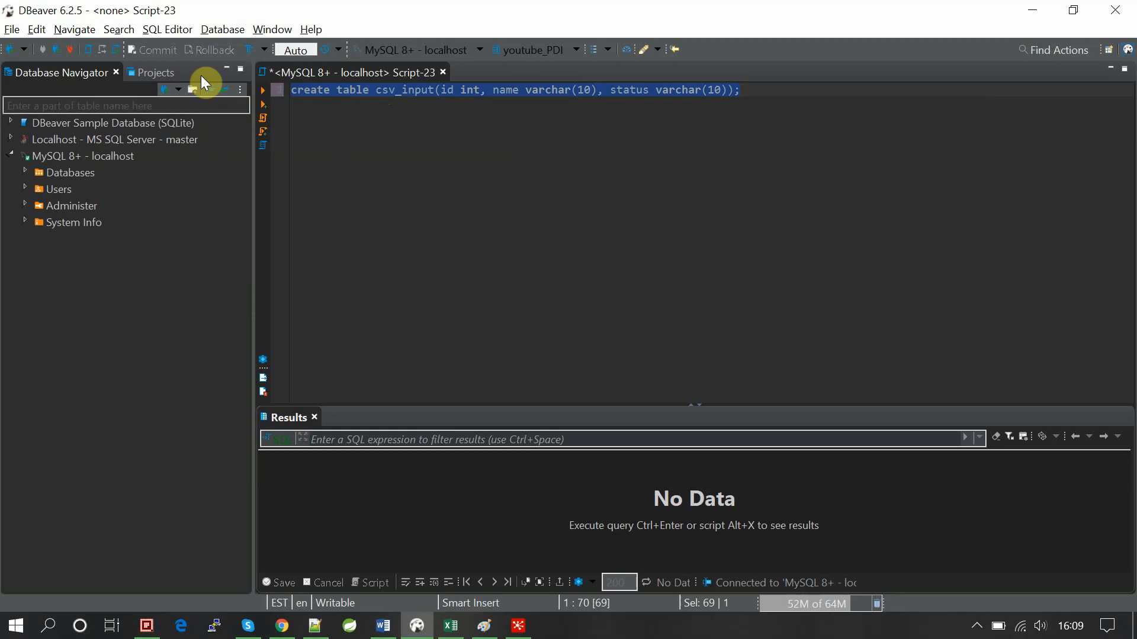
Execute the CREATE TABLE statement, then add and run commit;.
{"action": "left_click", "coordinate": [263, 92]}
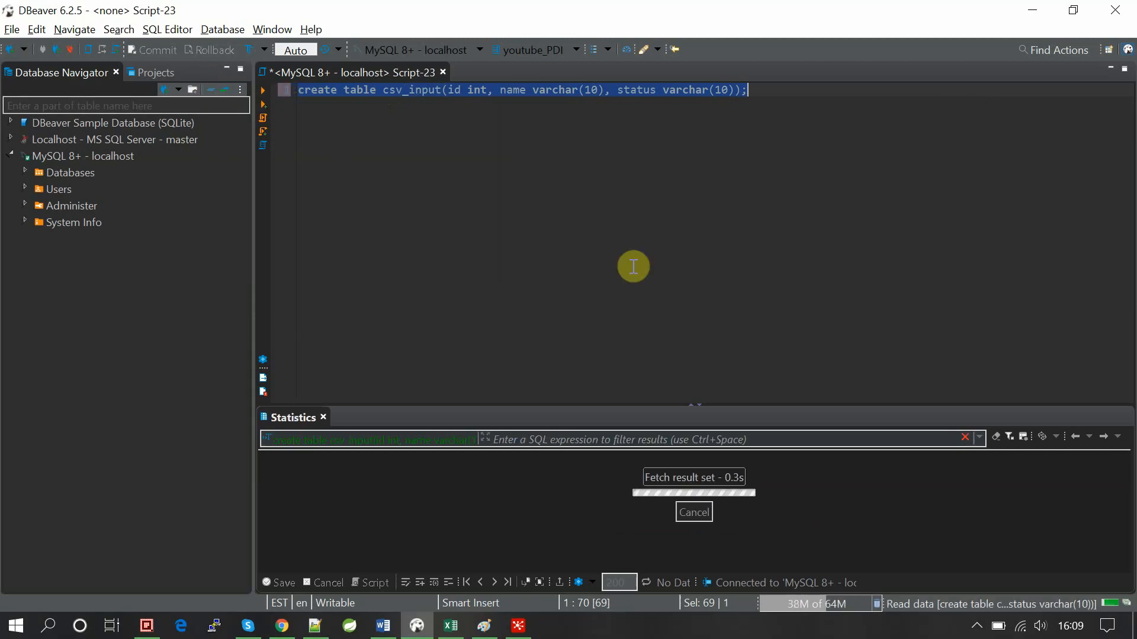
{"action": "left_click", "coordinate": [780, 94]}
{"action": "key", "text": "Return"}
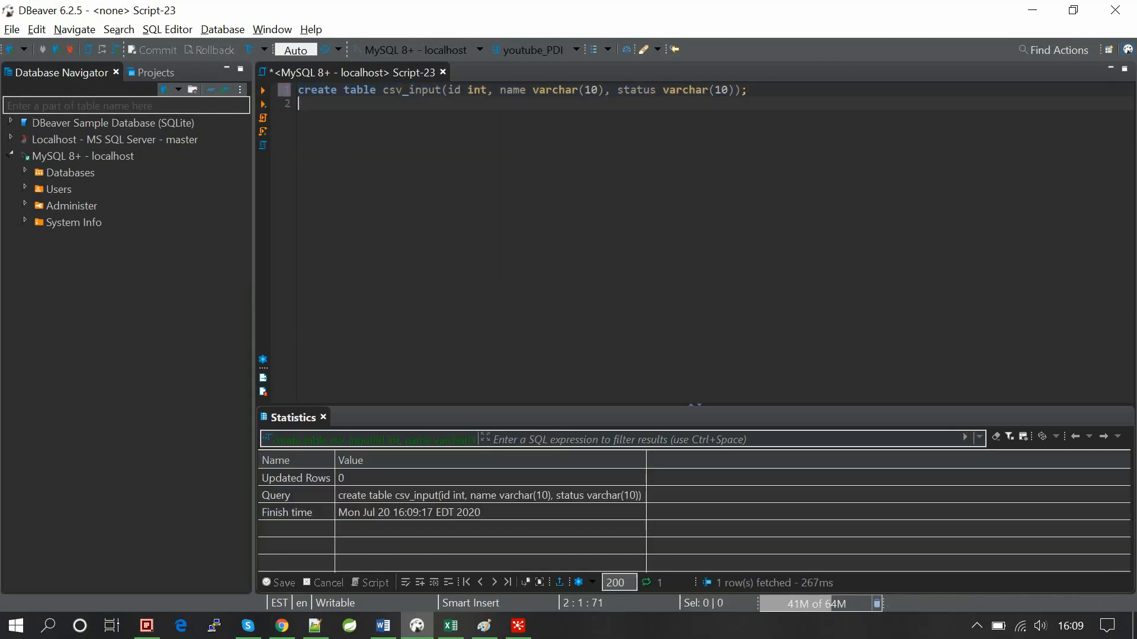
{"action": "key", "text": "Return"}
{"action": "type", "text": "co"}
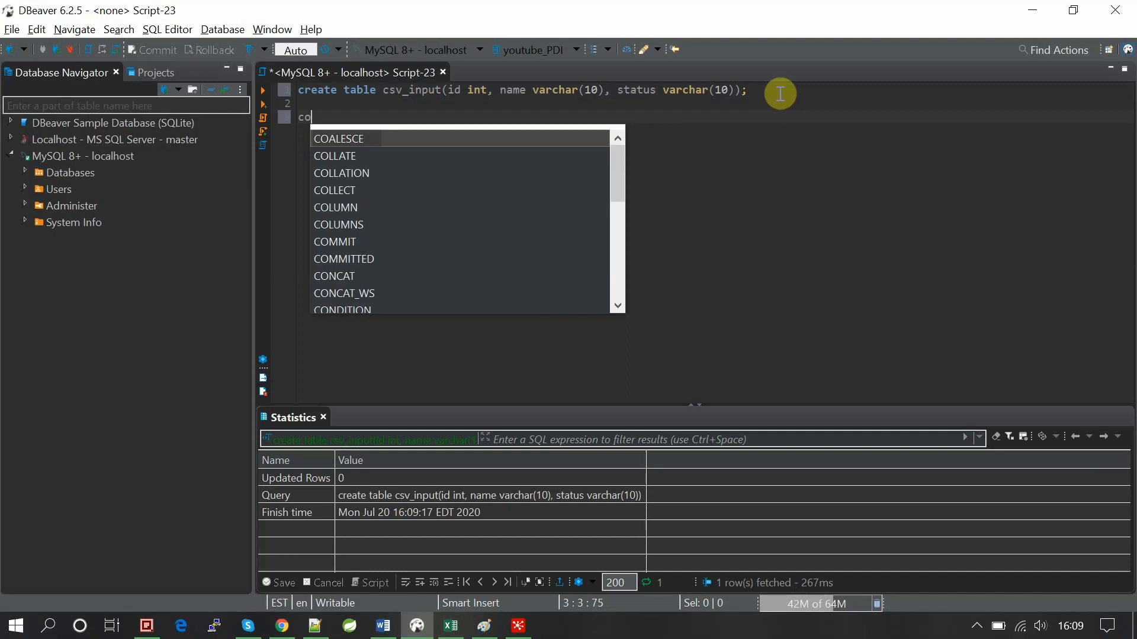
{"action": "type", "text": "mmit;"}
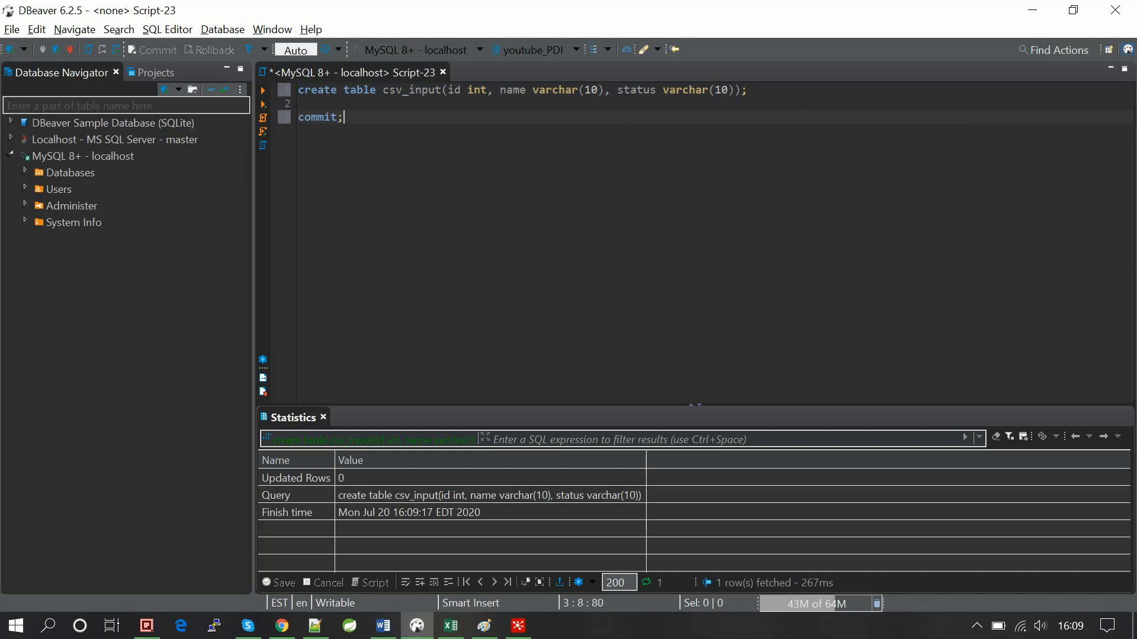
{"action": "left_click", "coordinate": [335, 117]}
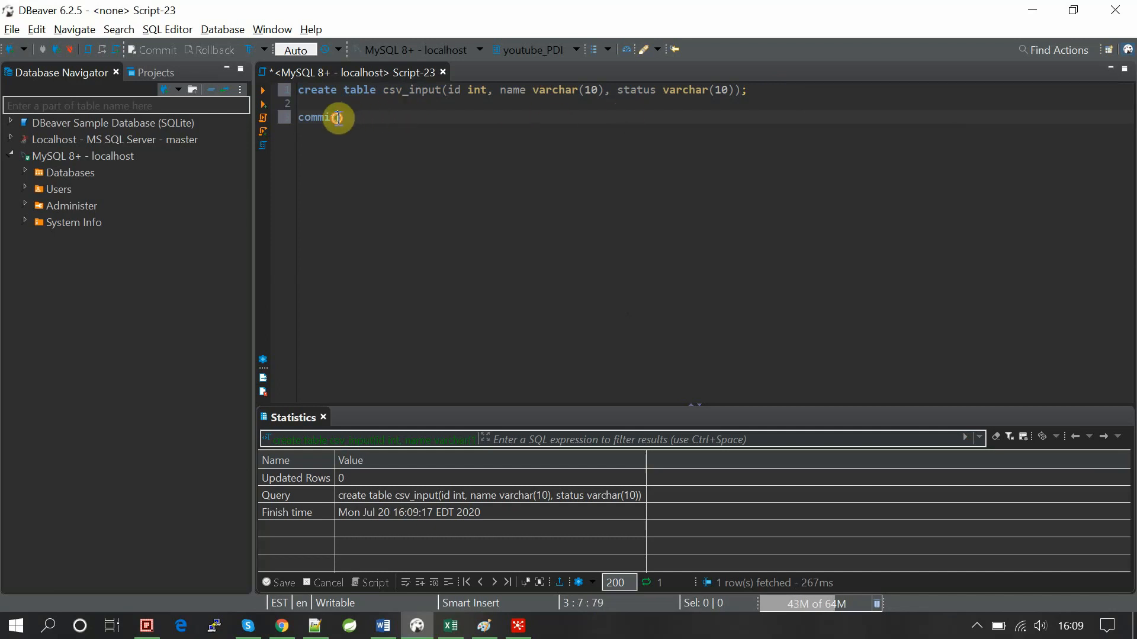
{"action": "left_click", "coordinate": [299, 117], "text": "shift"}
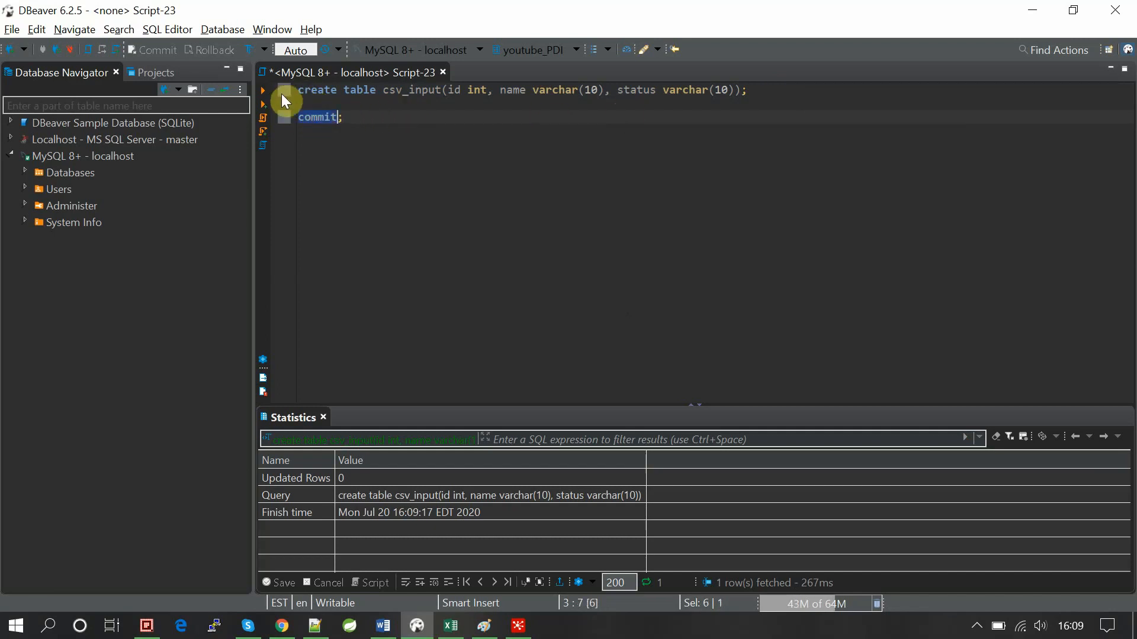
{"action": "left_click", "coordinate": [349, 119]}
{"action": "key", "text": "ctrl+Return"}
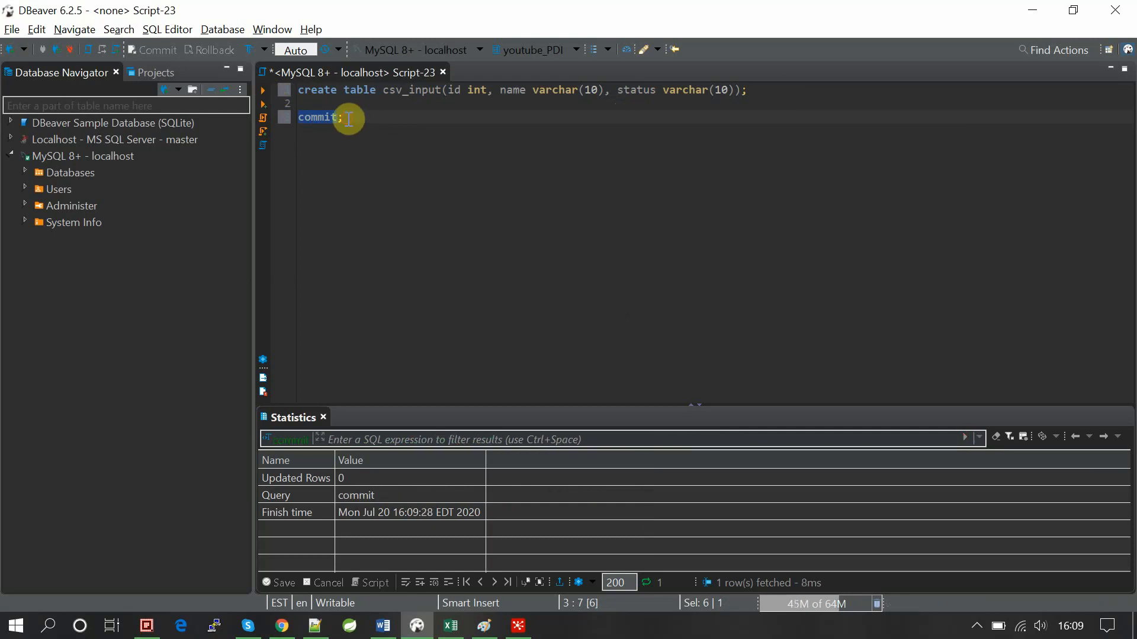
Run select * from csv_input; to confirm the empty table, then return to Spoon.
{"action": "key", "text": "Return"}
{"action": "key", "text": "Return"}
{"action": "type", "text": "s"}
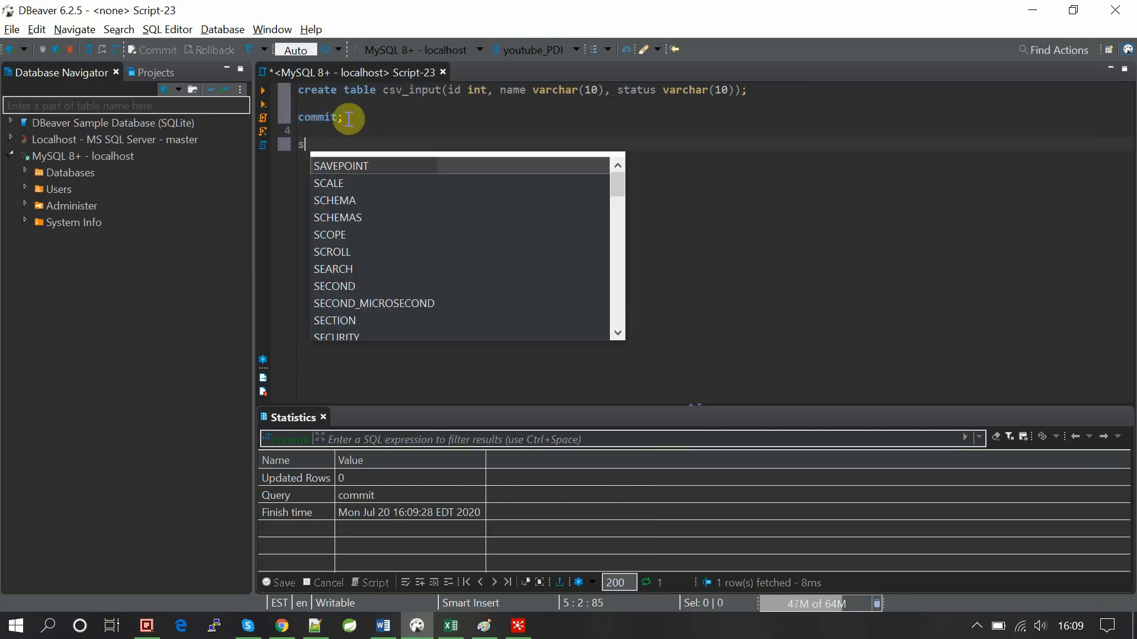
{"action": "type", "text": "elect * f"}
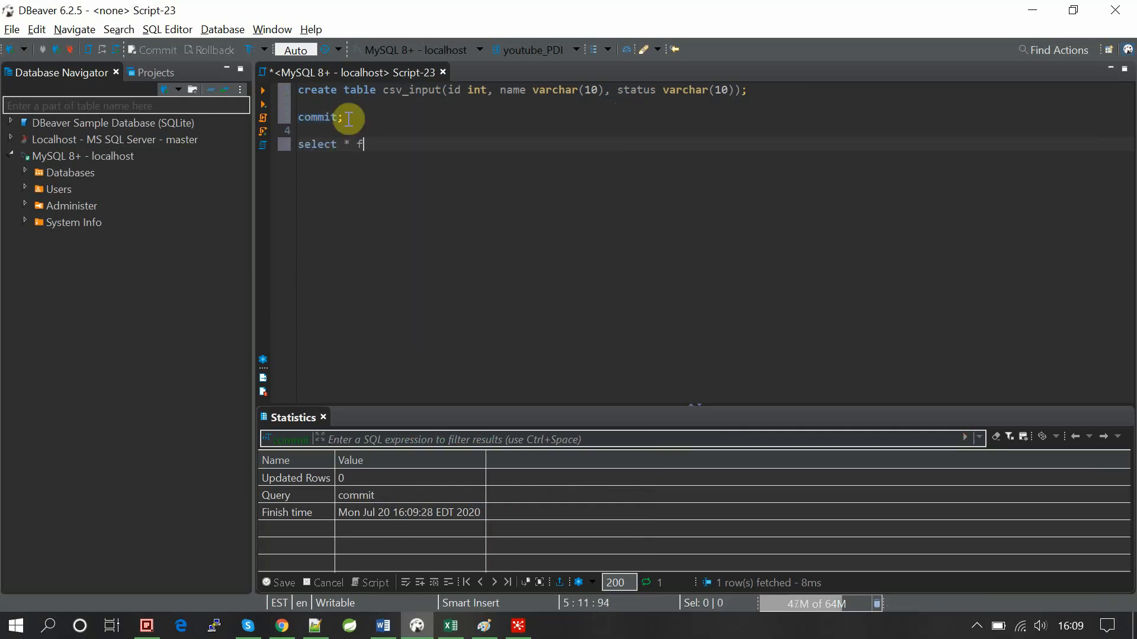
{"action": "type", "text": "rom csv_inp"}
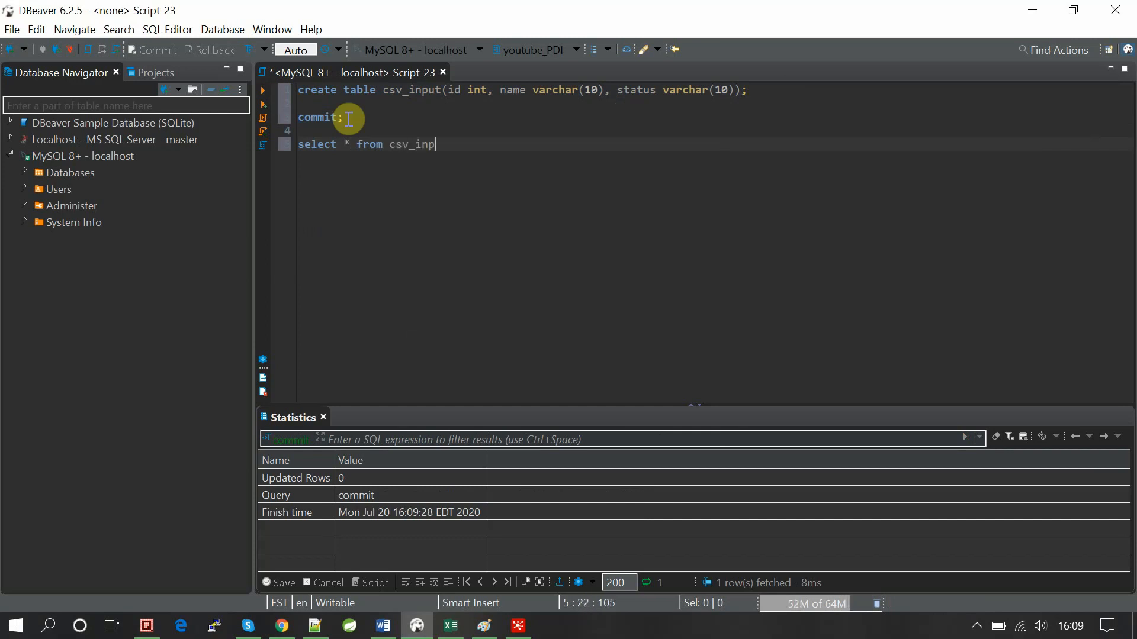
{"action": "type", "text": "ut;"}
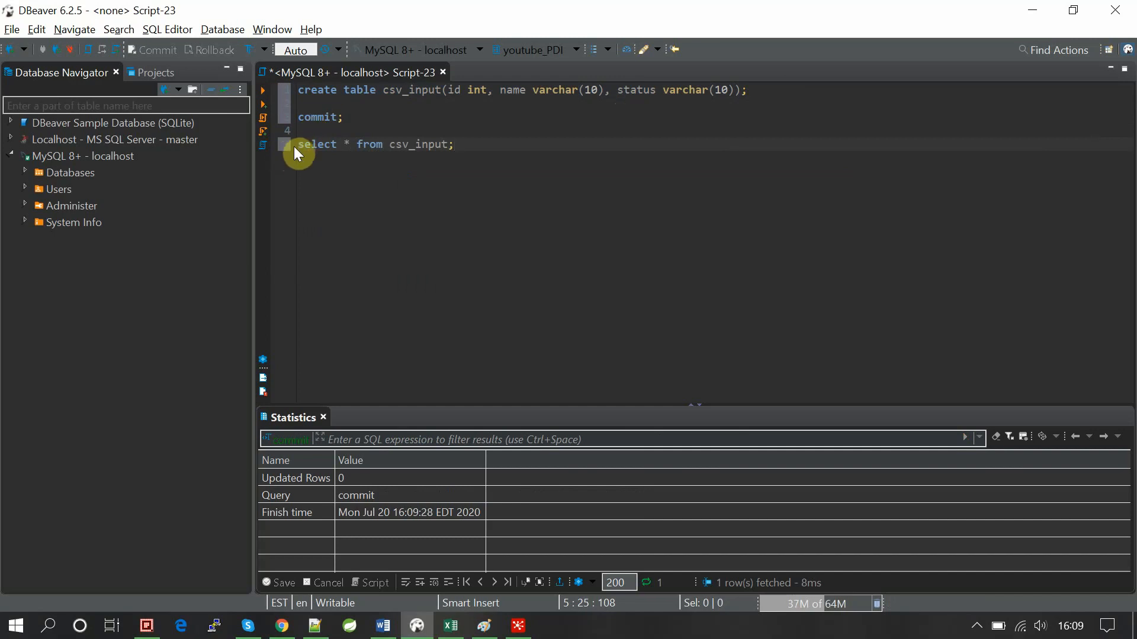
{"action": "left_click_drag", "start_coordinate": [298, 145], "coordinate": [502, 146]}
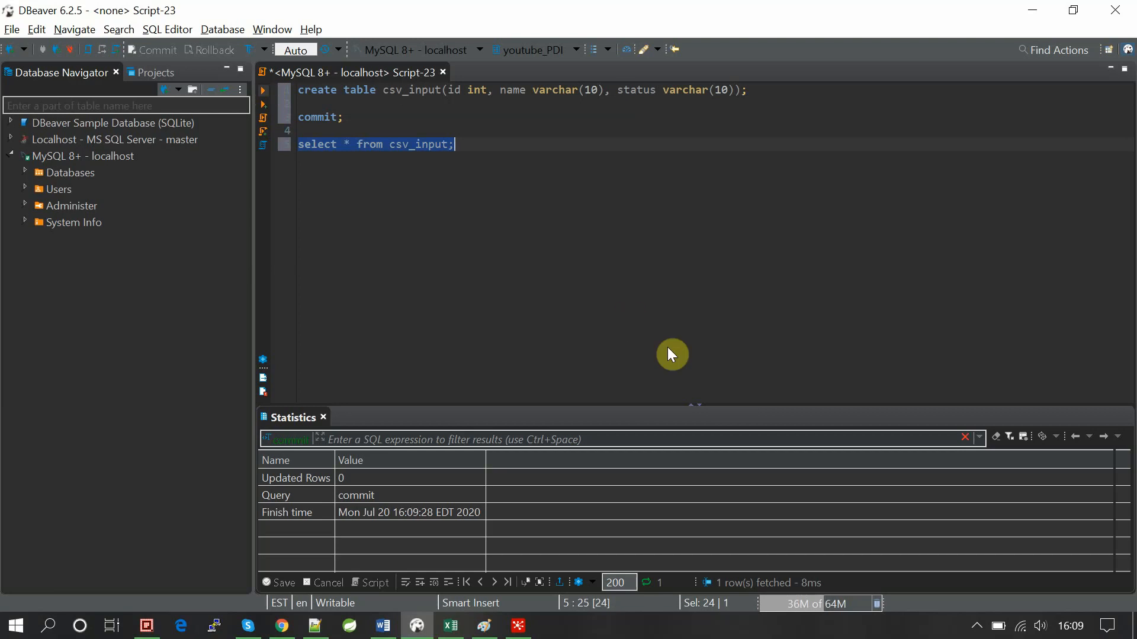
{"action": "key", "text": "ctrl+Return"}
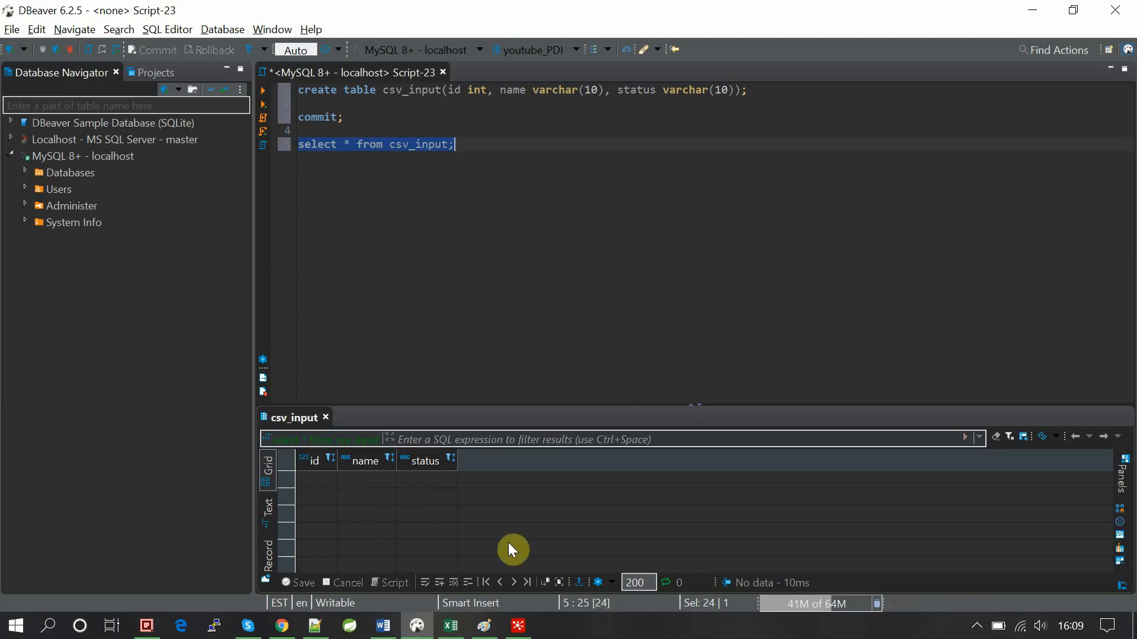
{"action": "left_click", "coordinate": [518, 626]}
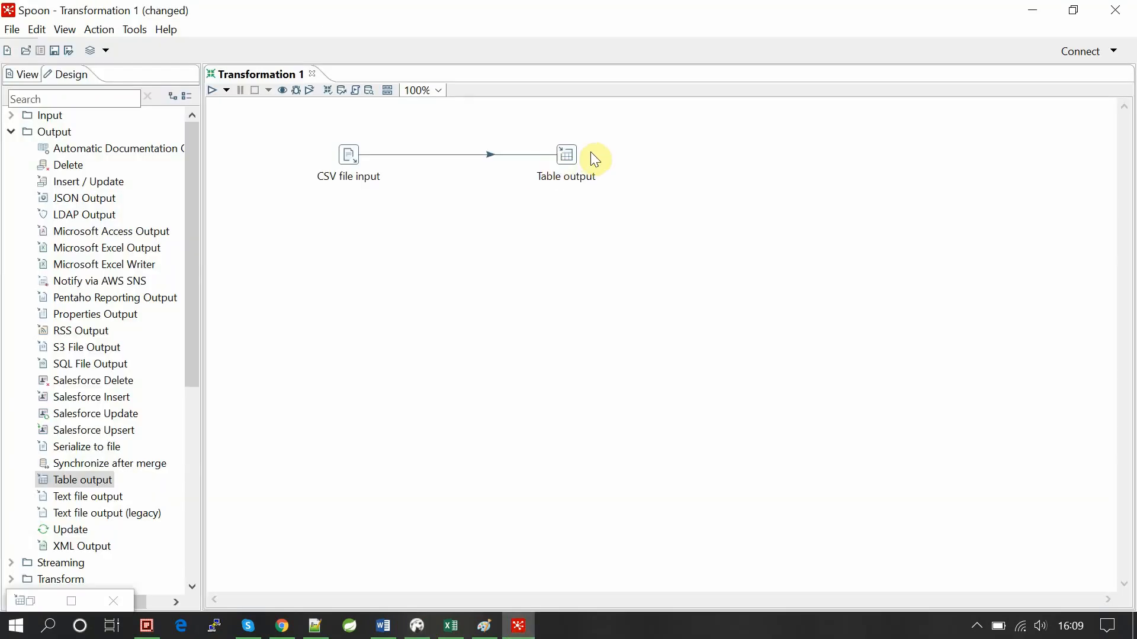
Pick csv_input from test_csv's tables as the Table output step's target table.
{"action": "double_click", "coordinate": [576, 154]}
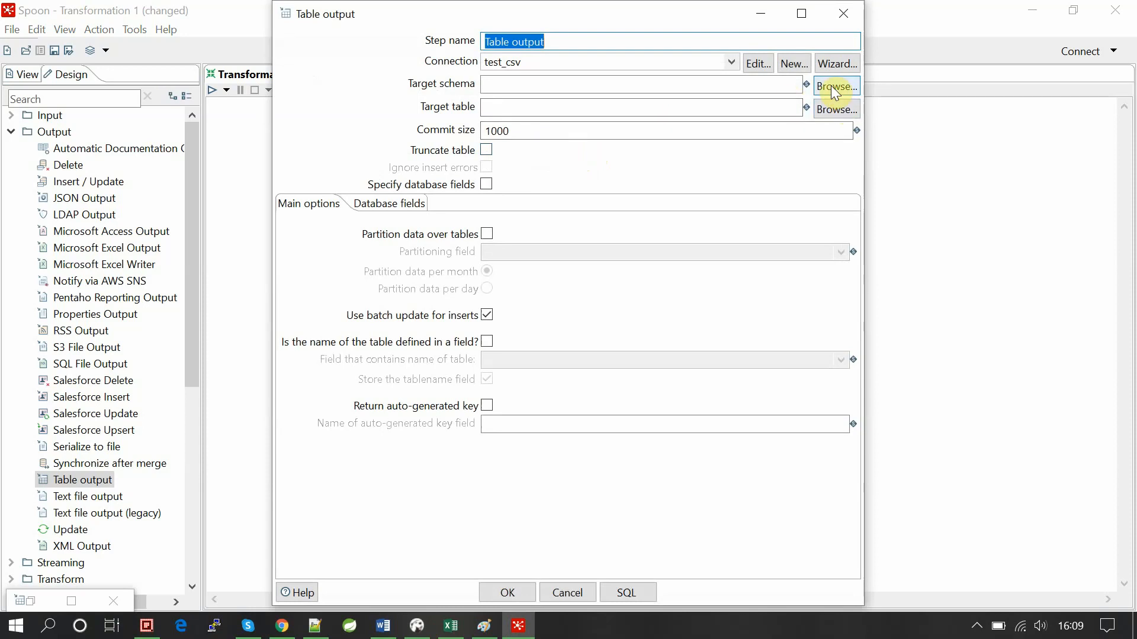
{"action": "left_click", "coordinate": [842, 110]}
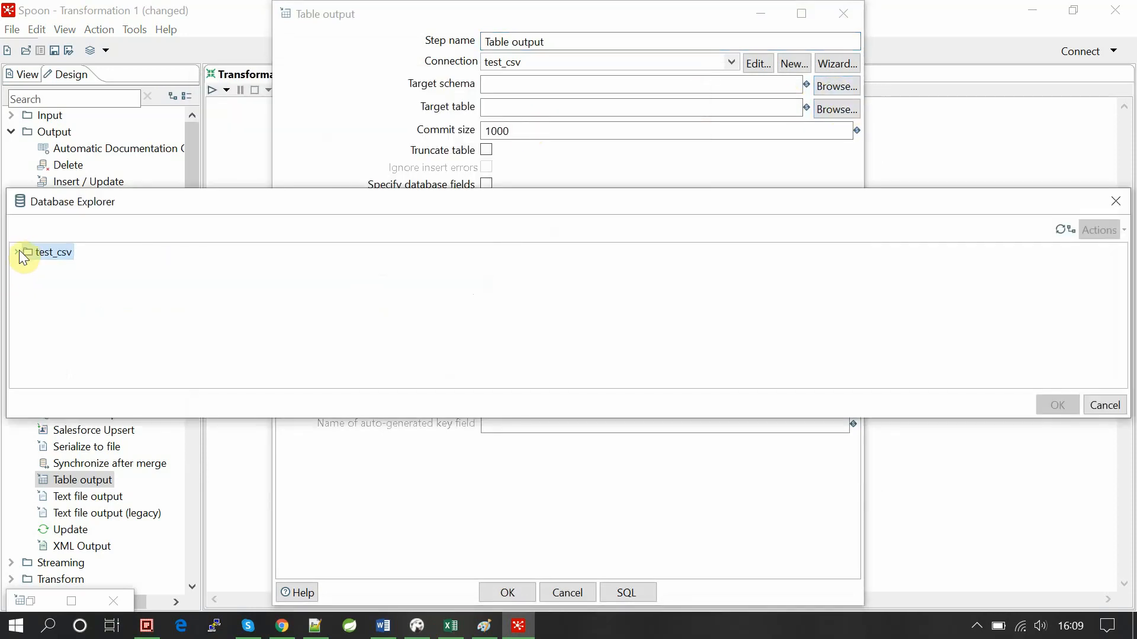
{"action": "left_click", "coordinate": [18, 252]}
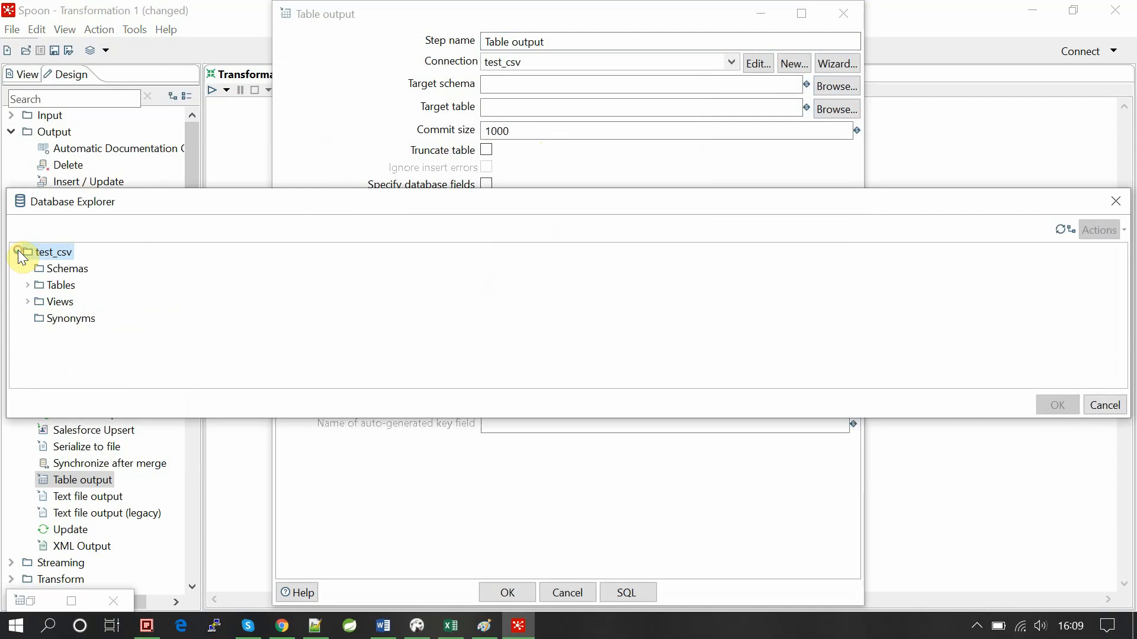
{"action": "left_click", "coordinate": [29, 285]}
{"action": "type", "text": "csv"}
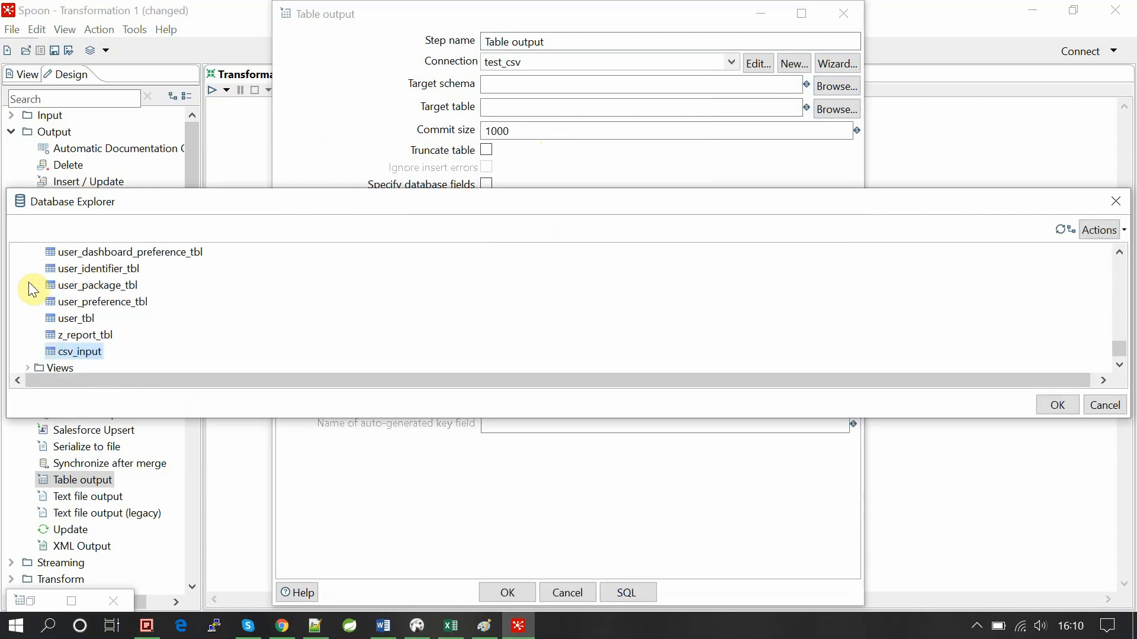
{"action": "key", "text": "Return"}
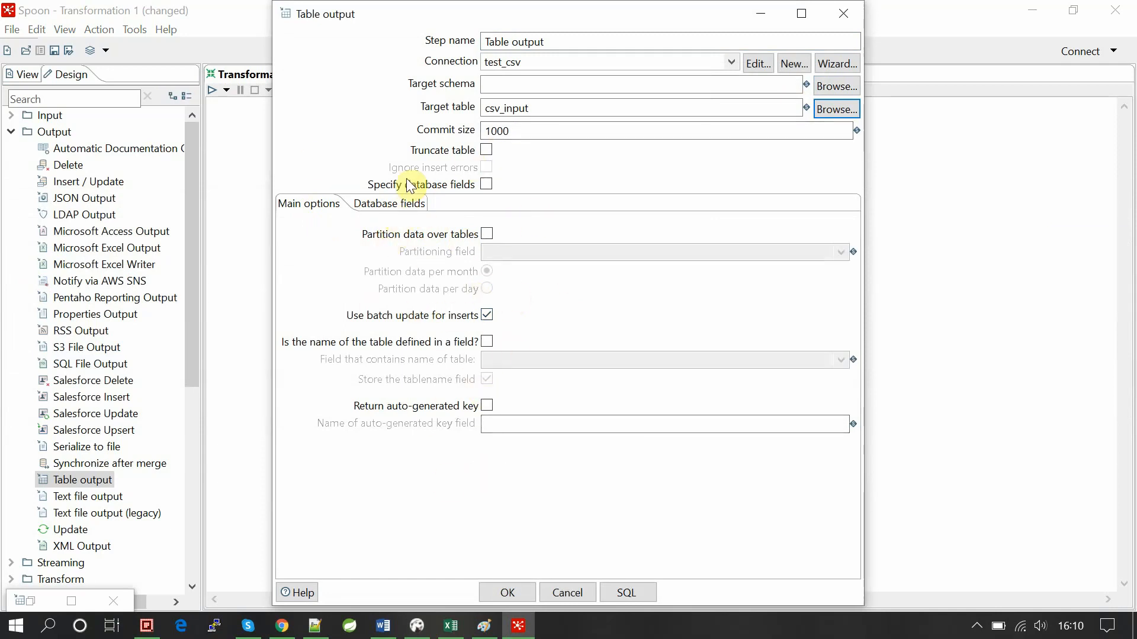
{"action": "left_click", "coordinate": [398, 204]}
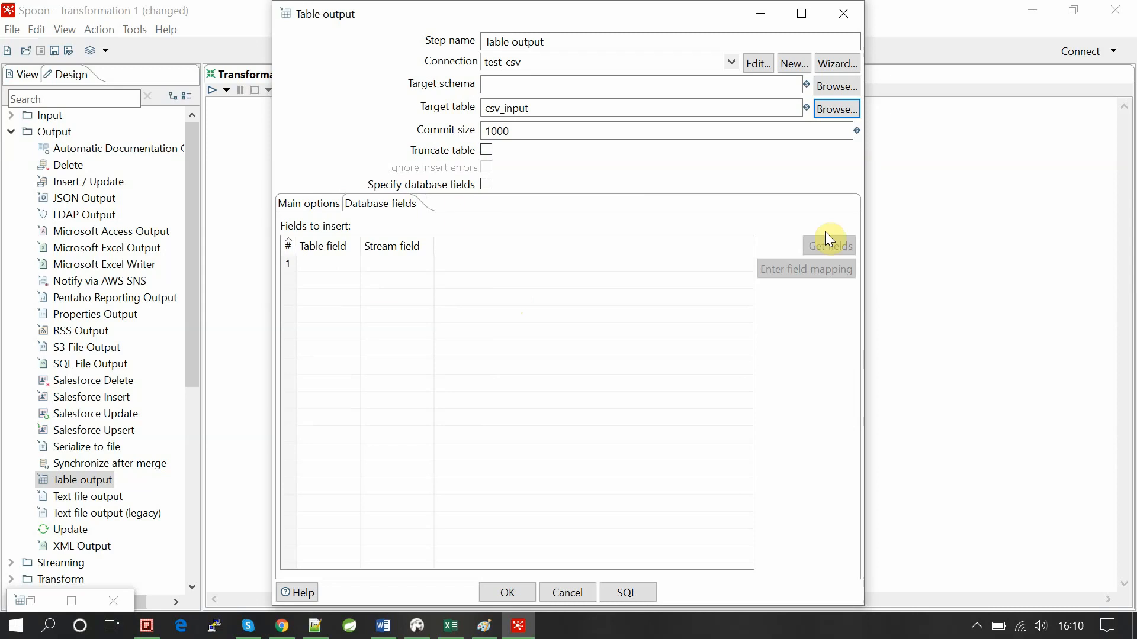
Enable Specify database fields in Table output, load ID, Name and status, and open their mapping.
{"action": "left_click", "coordinate": [487, 184]}
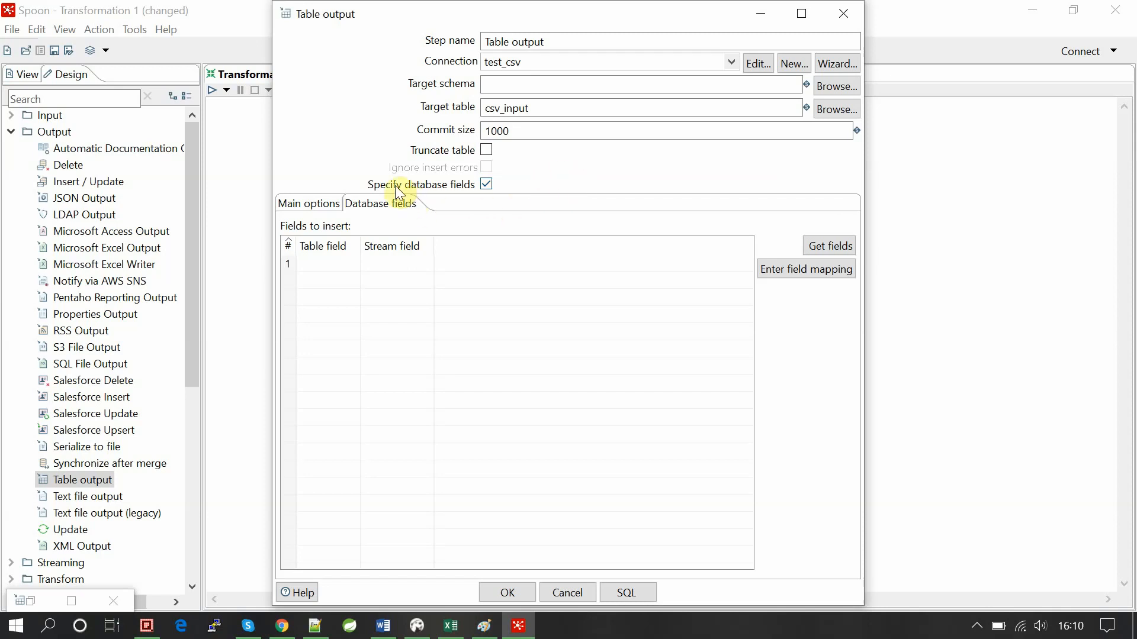
{"action": "left_click", "coordinate": [487, 184]}
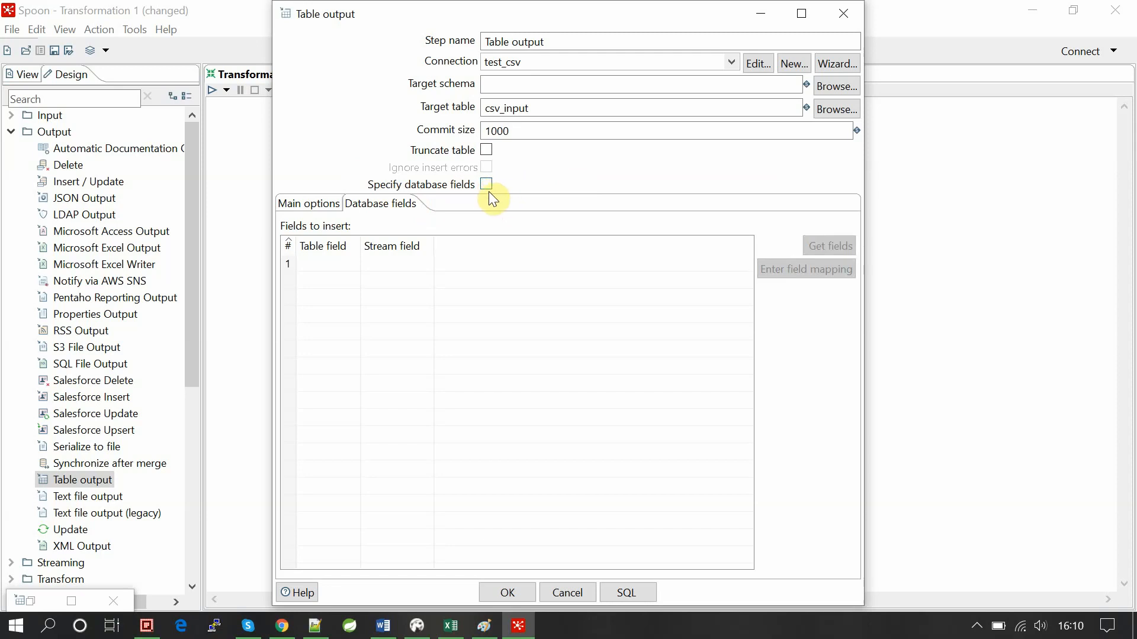
{"action": "left_click", "coordinate": [486, 185]}
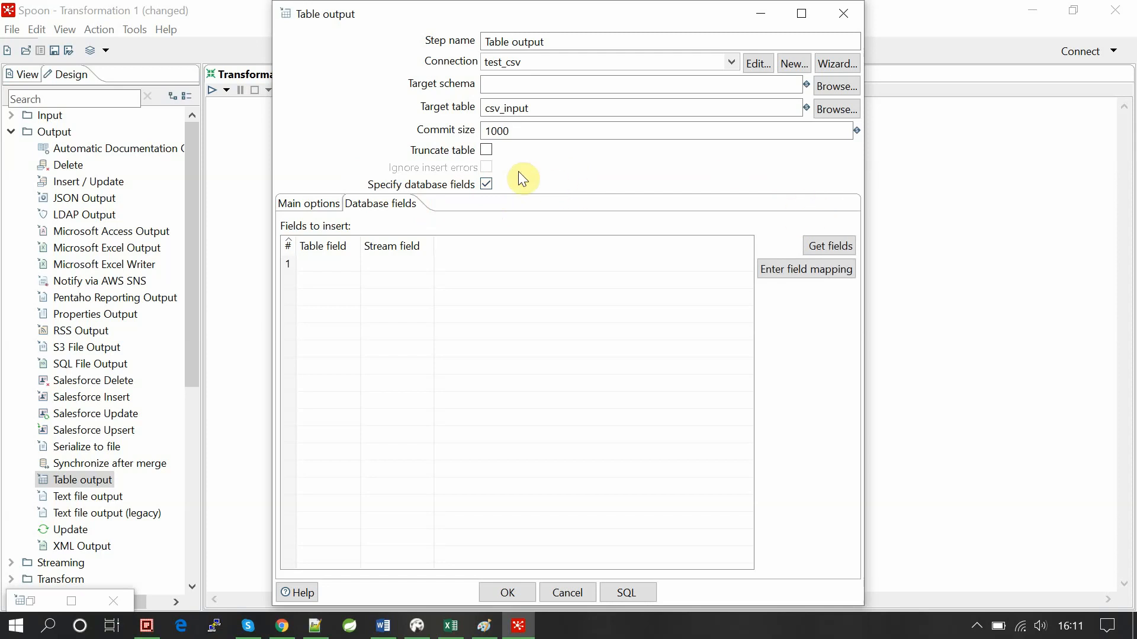
{"action": "left_click", "coordinate": [822, 246]}
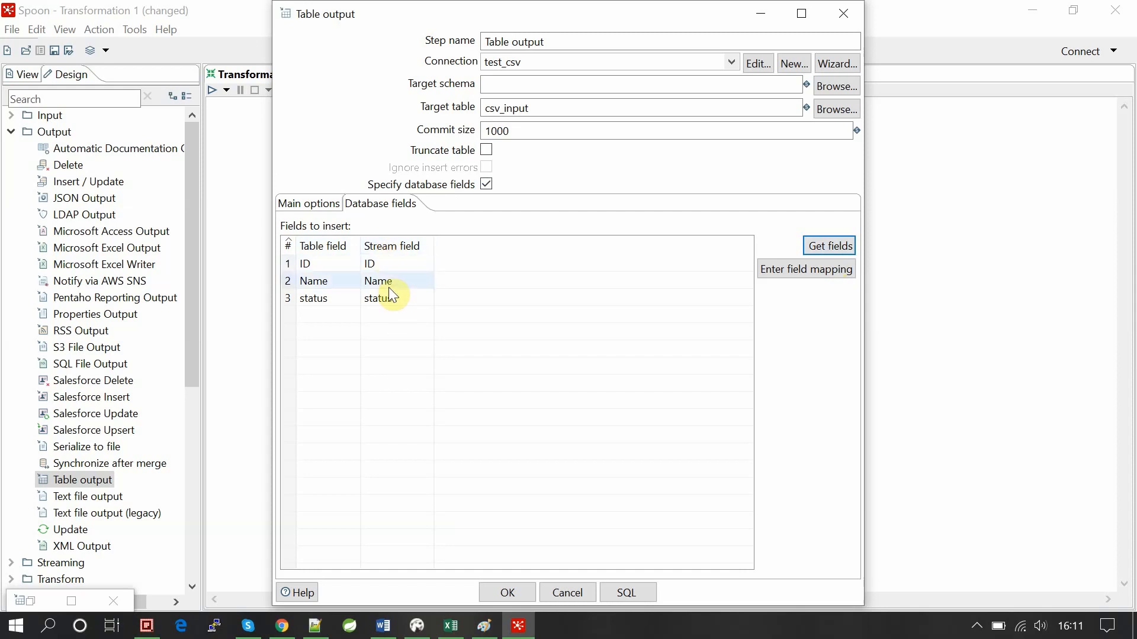
{"action": "left_click", "coordinate": [793, 269]}
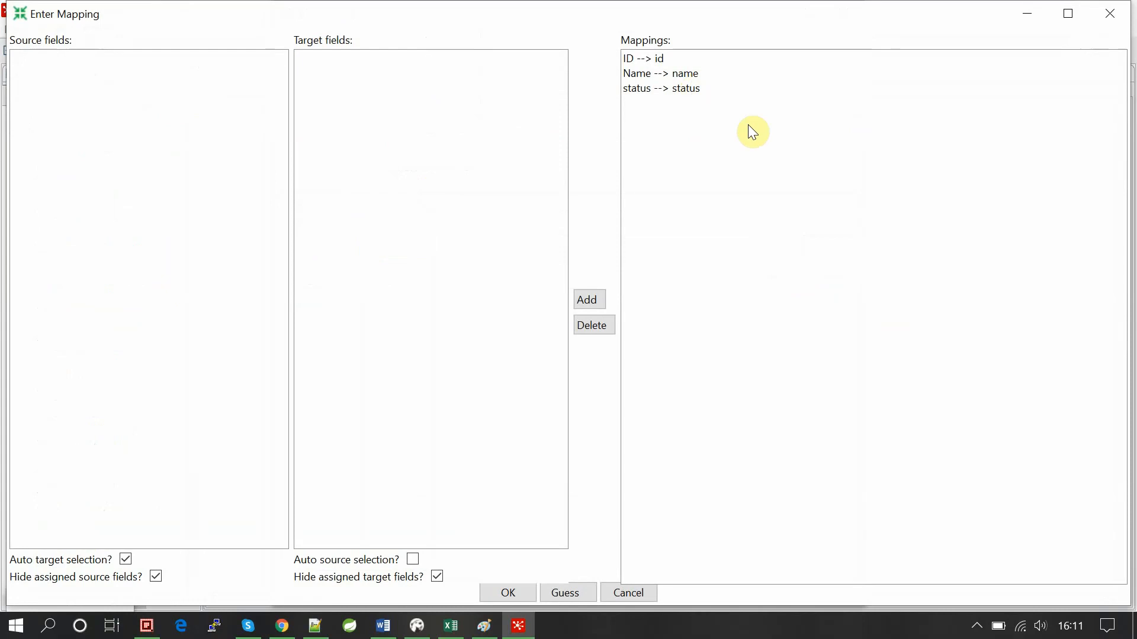
Re-create the ID → id mapping beside Name → name and status → status, then confirm.
{"action": "left_click", "coordinate": [660, 62]}
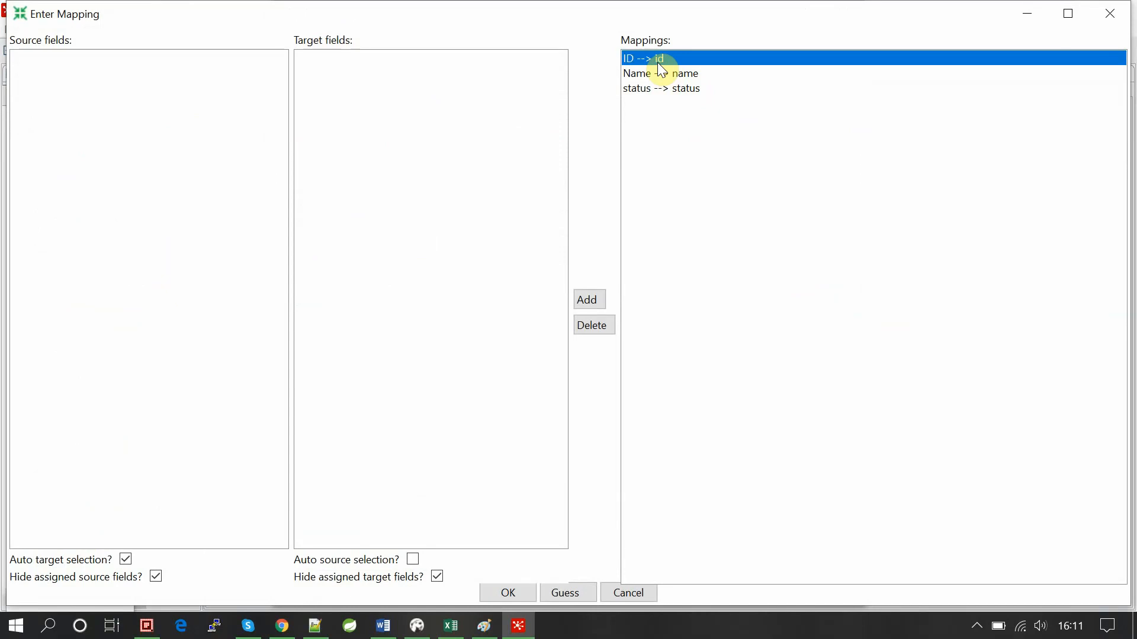
{"action": "left_click", "coordinate": [588, 324]}
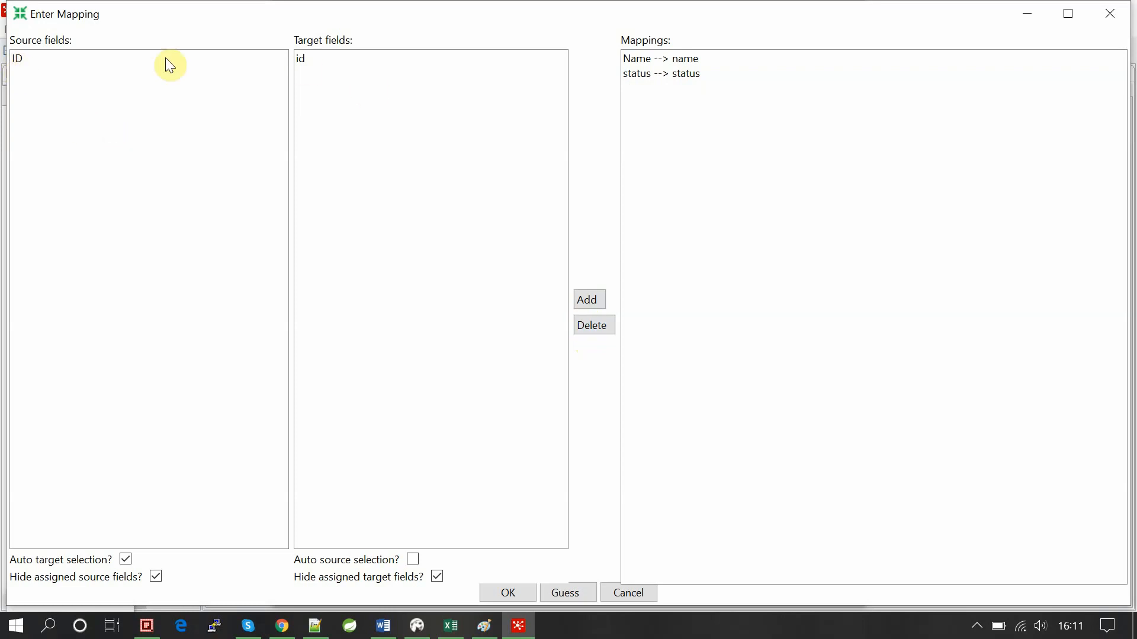
{"action": "left_click", "coordinate": [30, 59]}
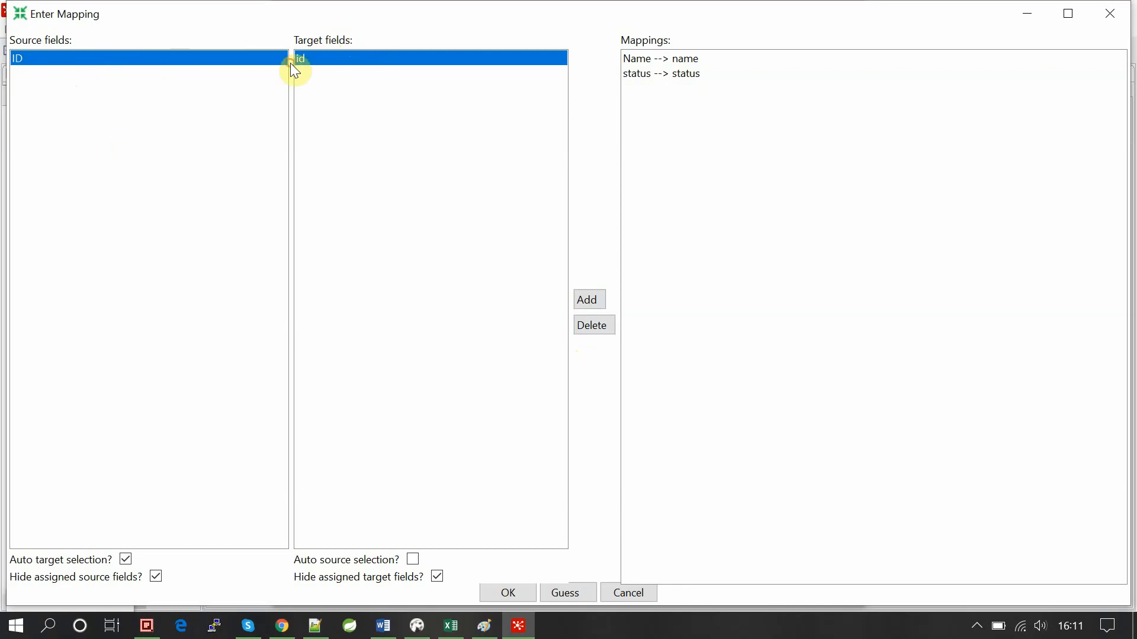
{"action": "left_click", "coordinate": [601, 303]}
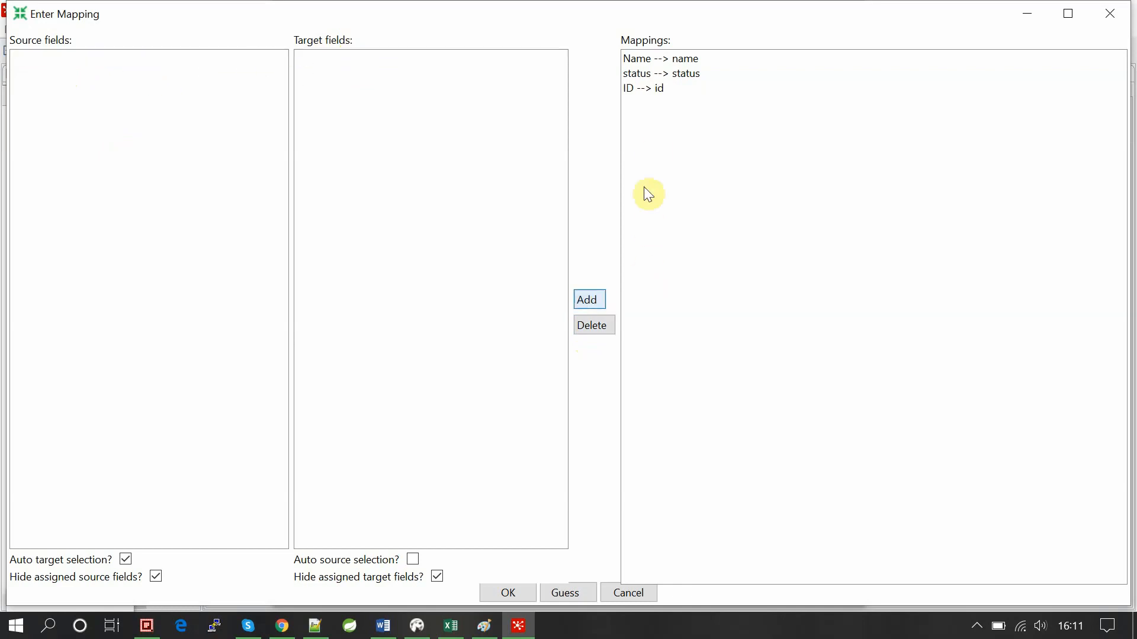
{"action": "left_click", "coordinate": [497, 599]}
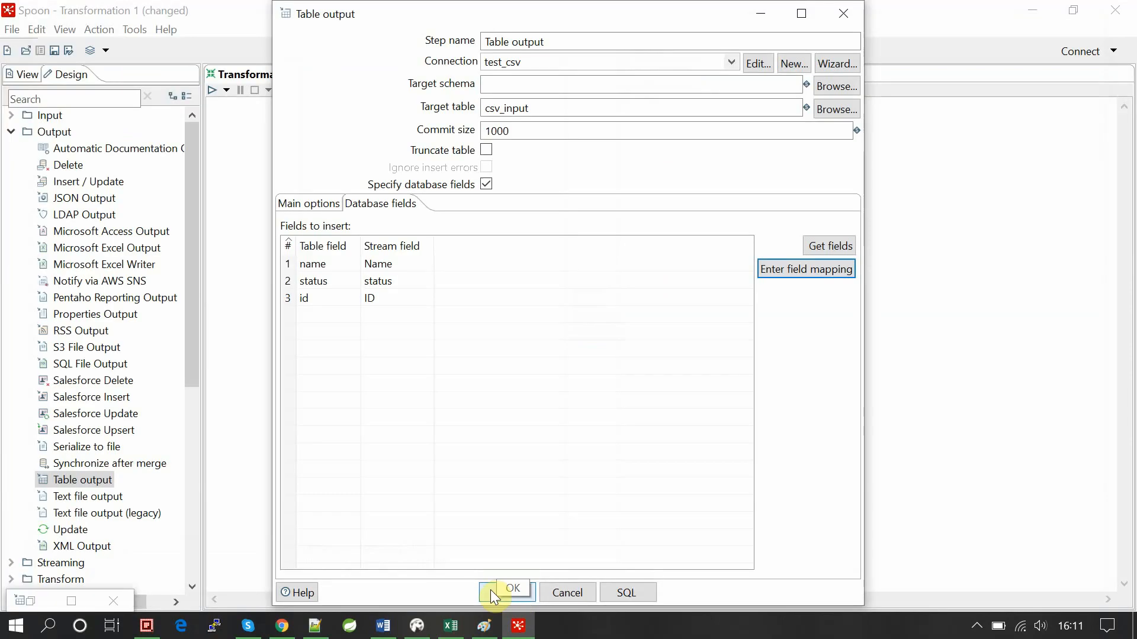
Confirm the Table output settings and browse to E:\Recordings\records in the save dialog.
{"action": "left_click", "coordinate": [490, 590]}
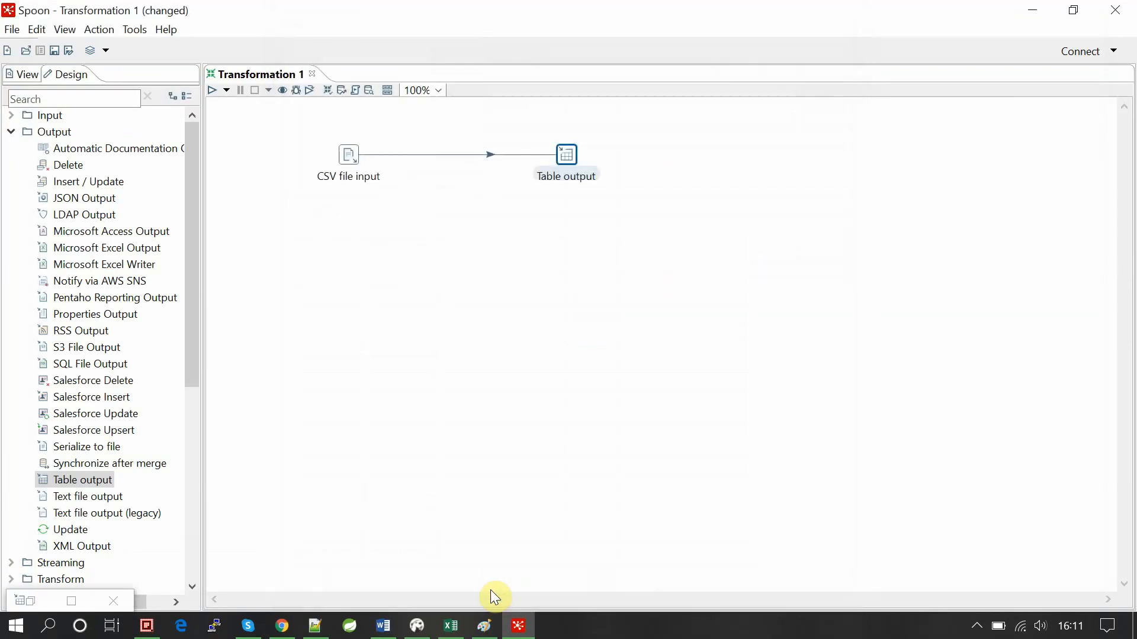
{"action": "key", "text": "ctrl+s"}
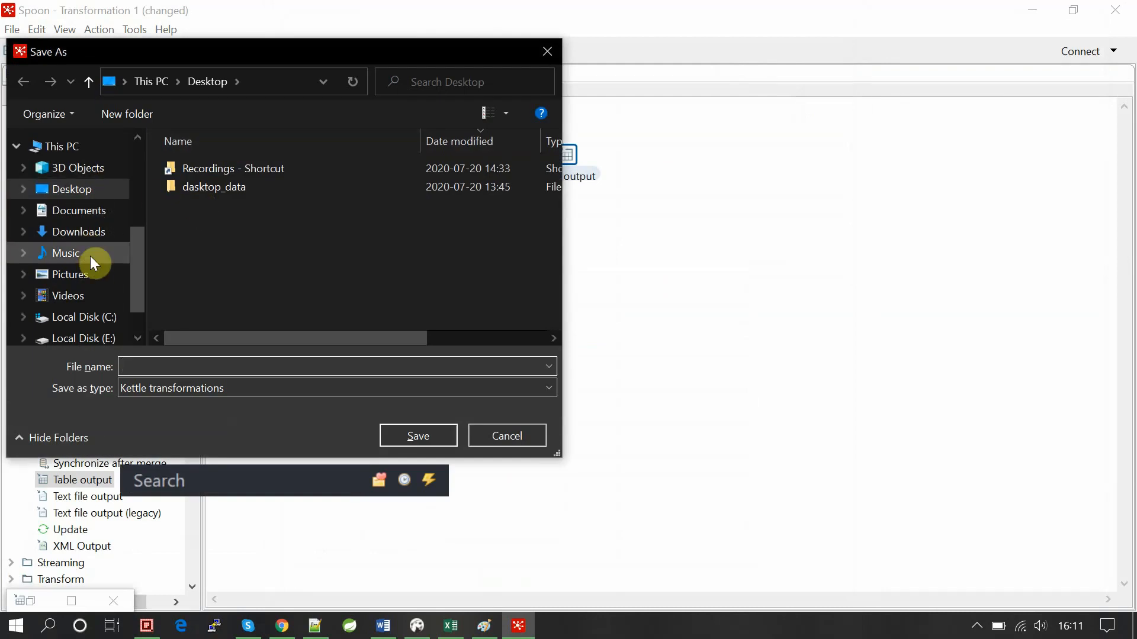
{"action": "left_click", "coordinate": [109, 343]}
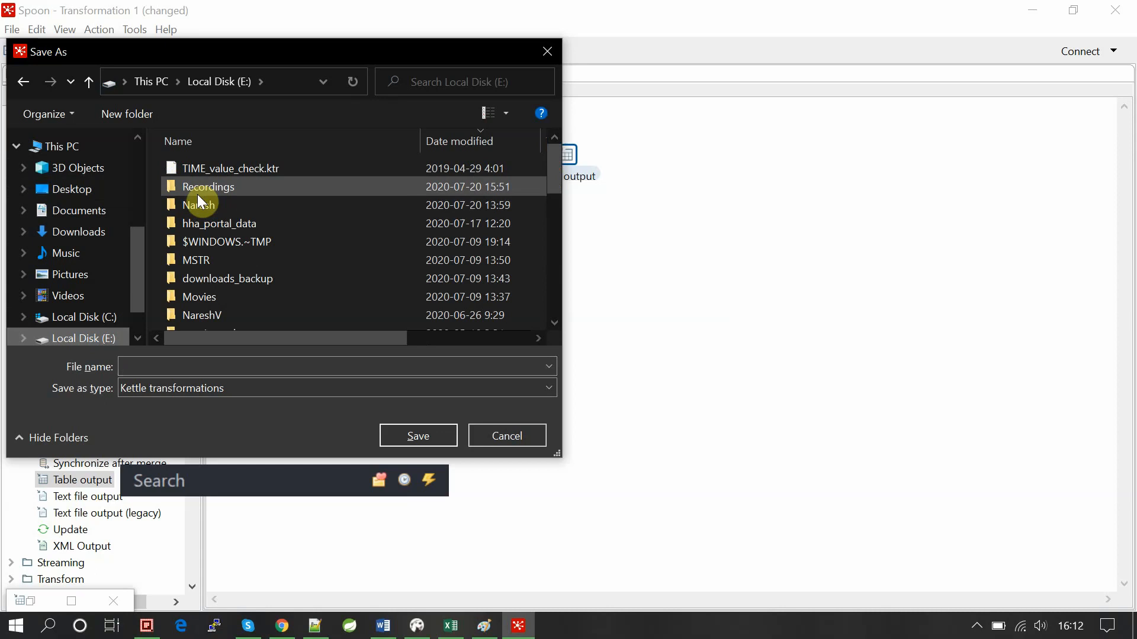
{"action": "double_click", "coordinate": [197, 193]}
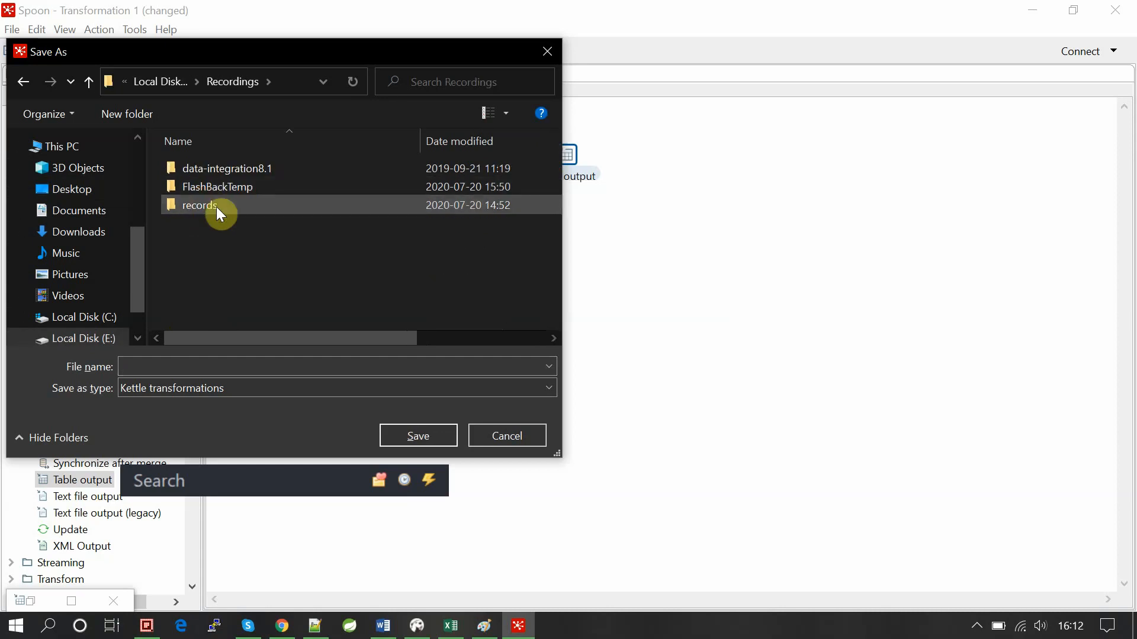
{"action": "double_click", "coordinate": [217, 207]}
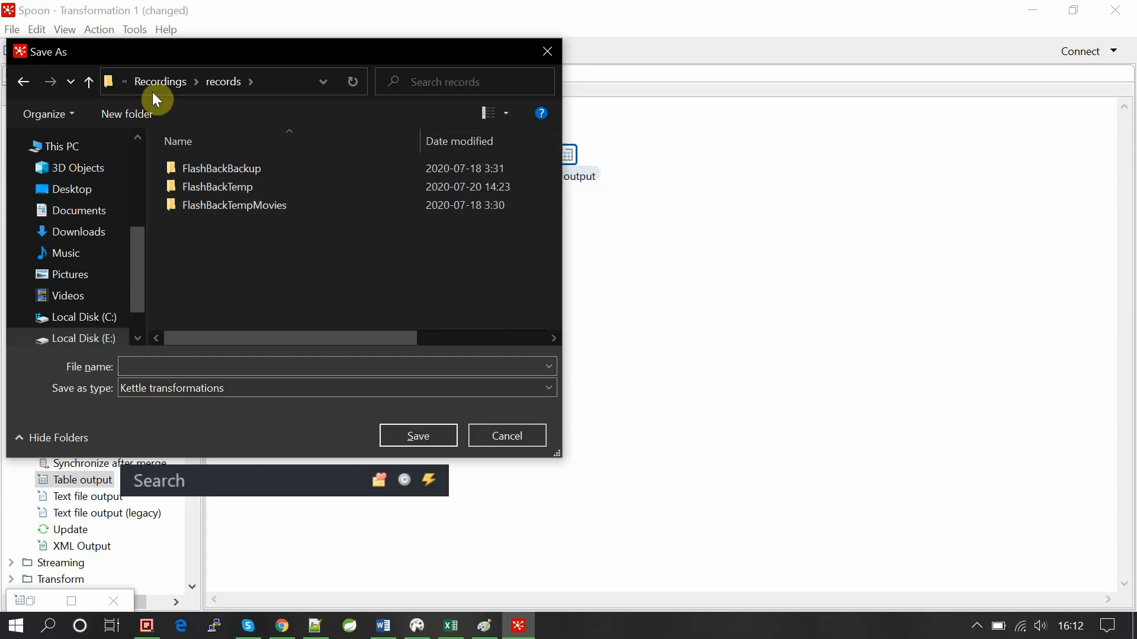
{"action": "left_click", "coordinate": [145, 80]}
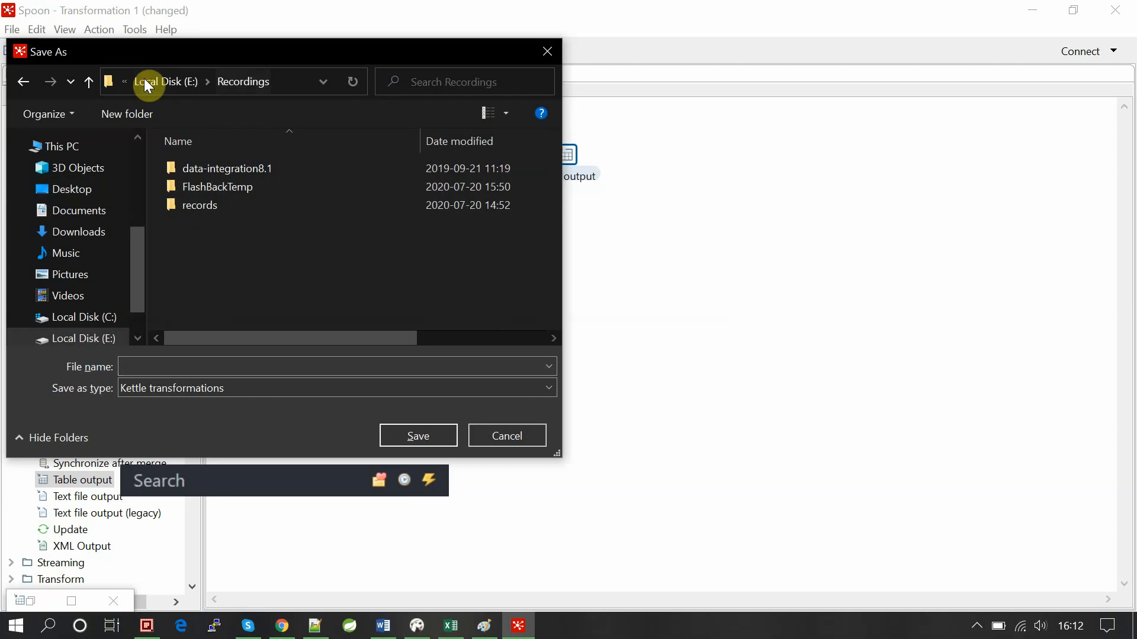
{"action": "double_click", "coordinate": [217, 205]}
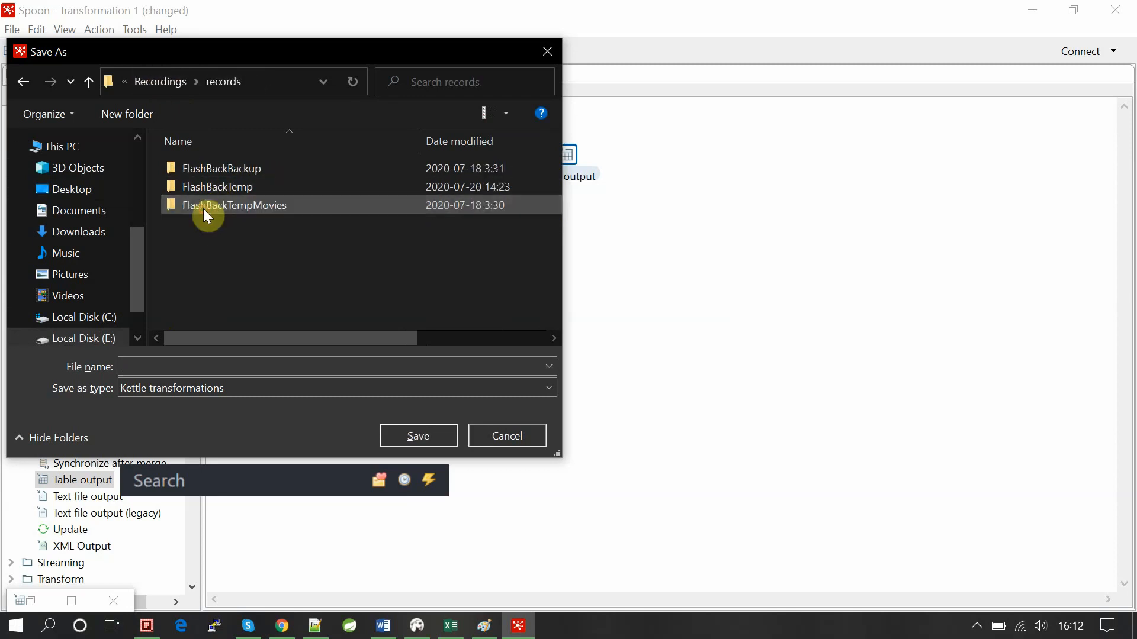
Create a trans_jobs folder there and save the transformation as csv_input_table_output.
{"action": "left_click", "coordinate": [126, 115]}
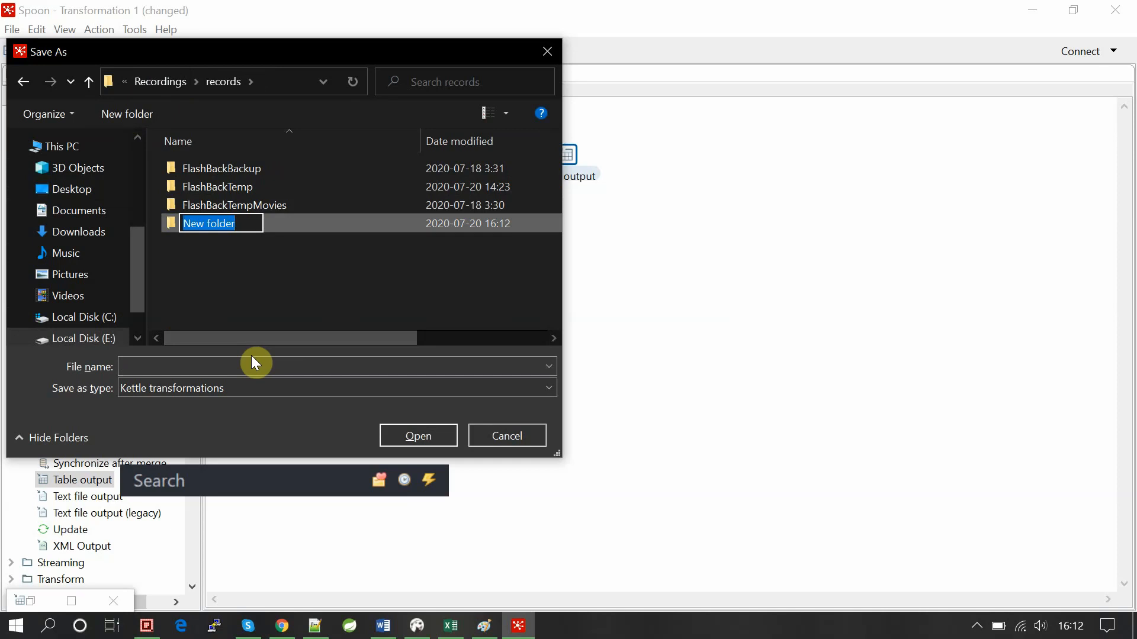
{"action": "type", "text": "trans"}
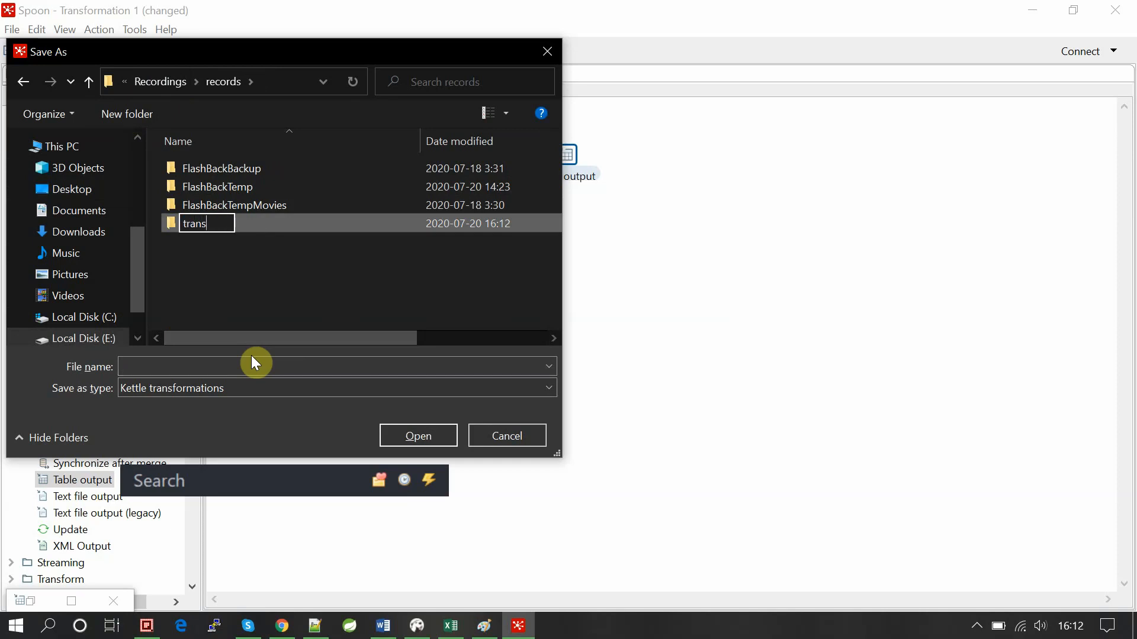
{"action": "type", "text": "_jobs"}
{"action": "key", "text": "Return"}
{"action": "key", "text": "Return"}
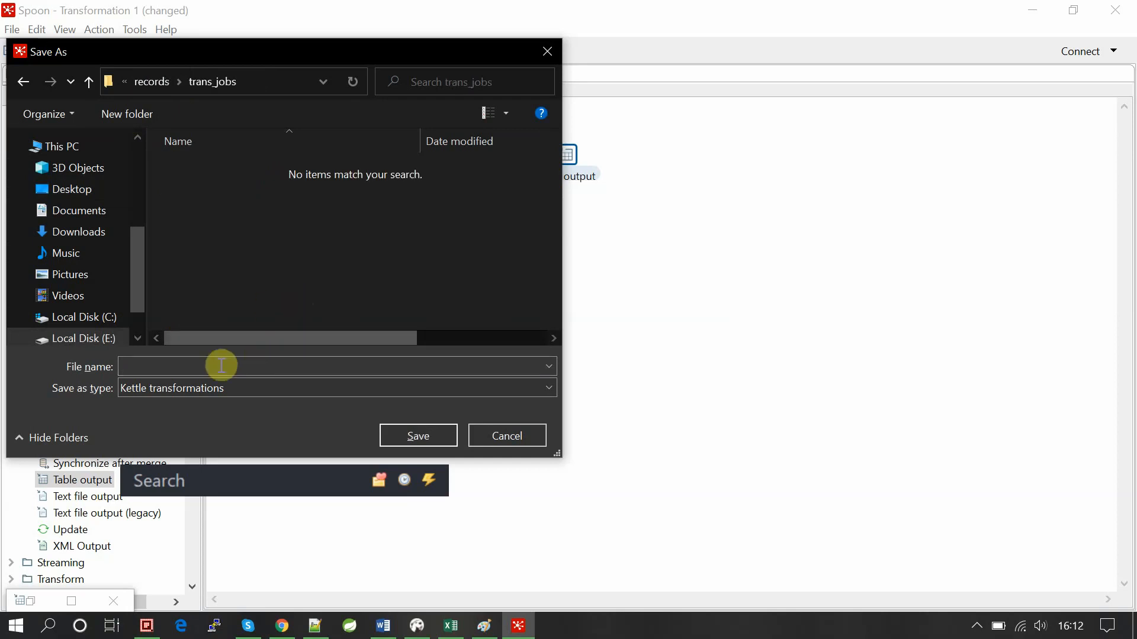
{"action": "left_click", "coordinate": [194, 369]}
{"action": "type", "text": "csv"}
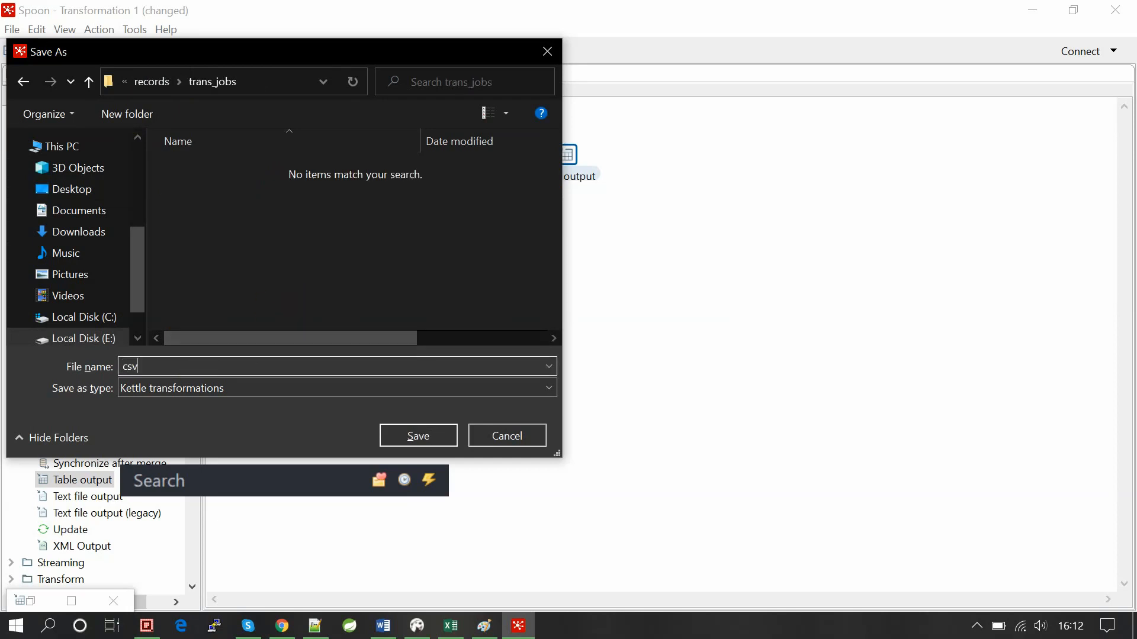
{"action": "type", "text": "_imp"}
{"action": "key", "text": "BackSpace"}
{"action": "key", "text": "BackSpace"}
{"action": "type", "text": "nput_table_"}
{"action": "type", "text": "output"}
{"action": "key", "text": "Return"}
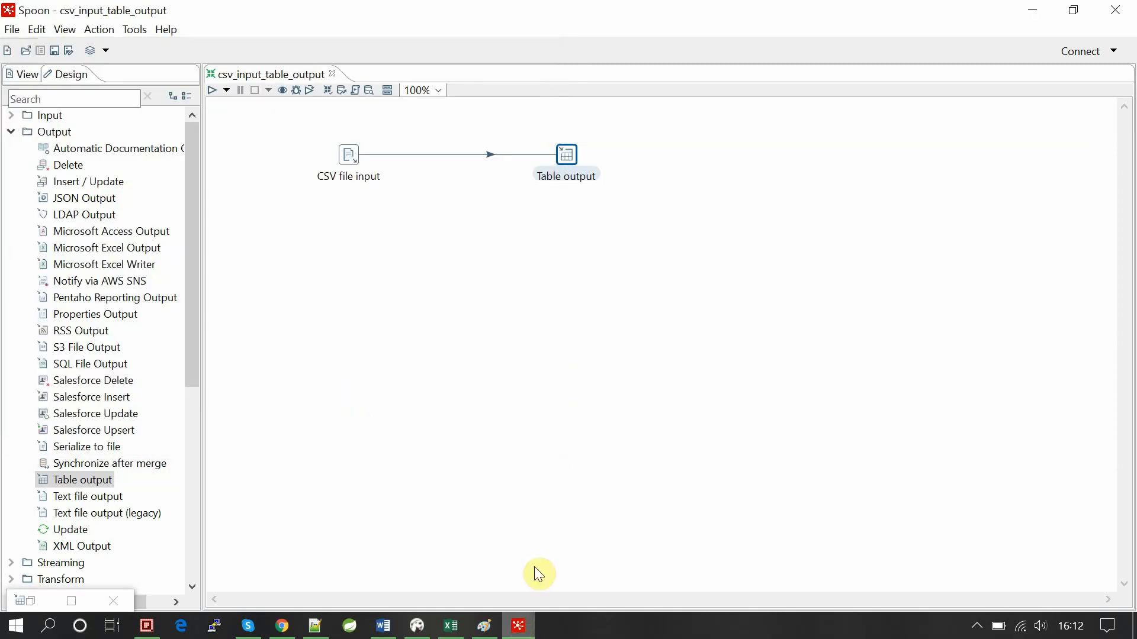
In Q-Dir, open trans_jobs and check csv_input_table_output.ktr (17 KB), then return to Spoon.
{"action": "left_click", "coordinate": [146, 626]}
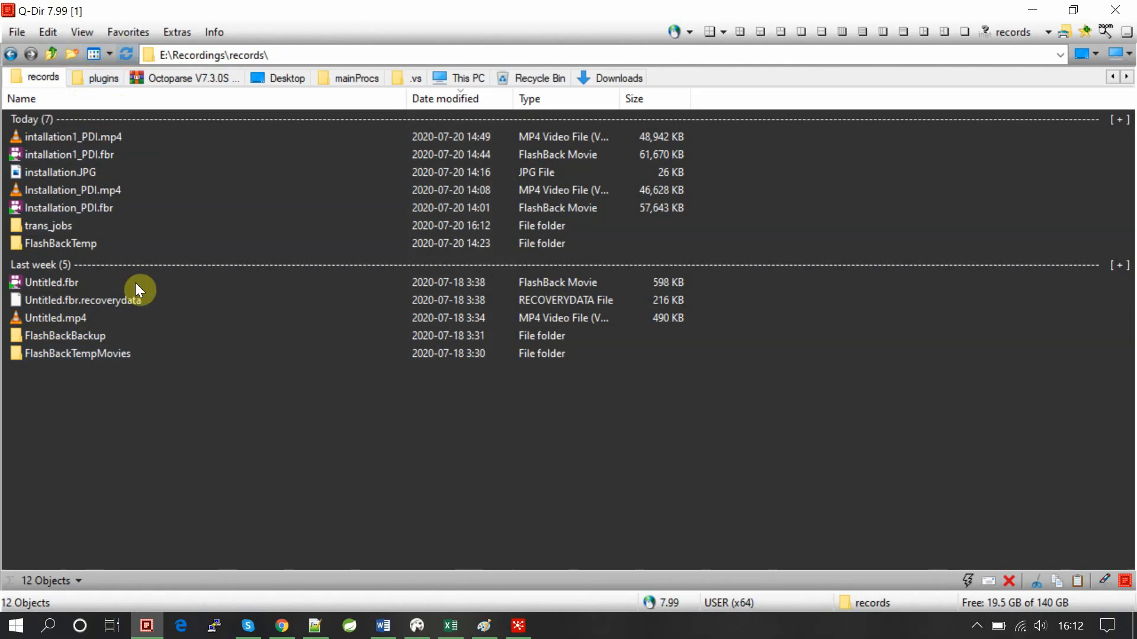
{"action": "double_click", "coordinate": [51, 225]}
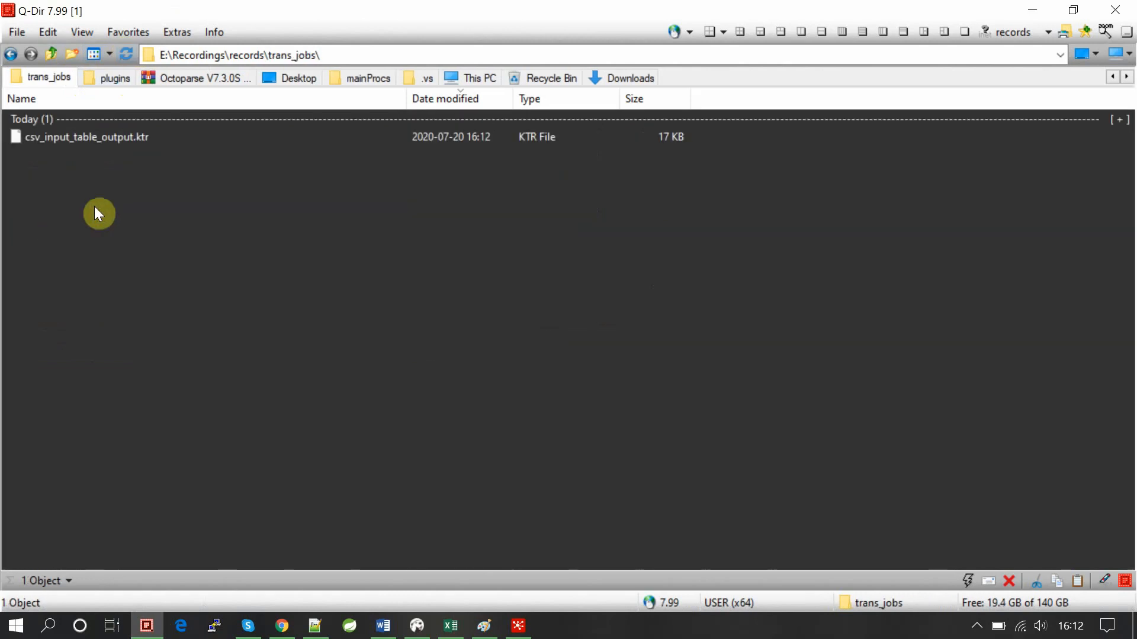
{"action": "left_click", "coordinate": [84, 138]}
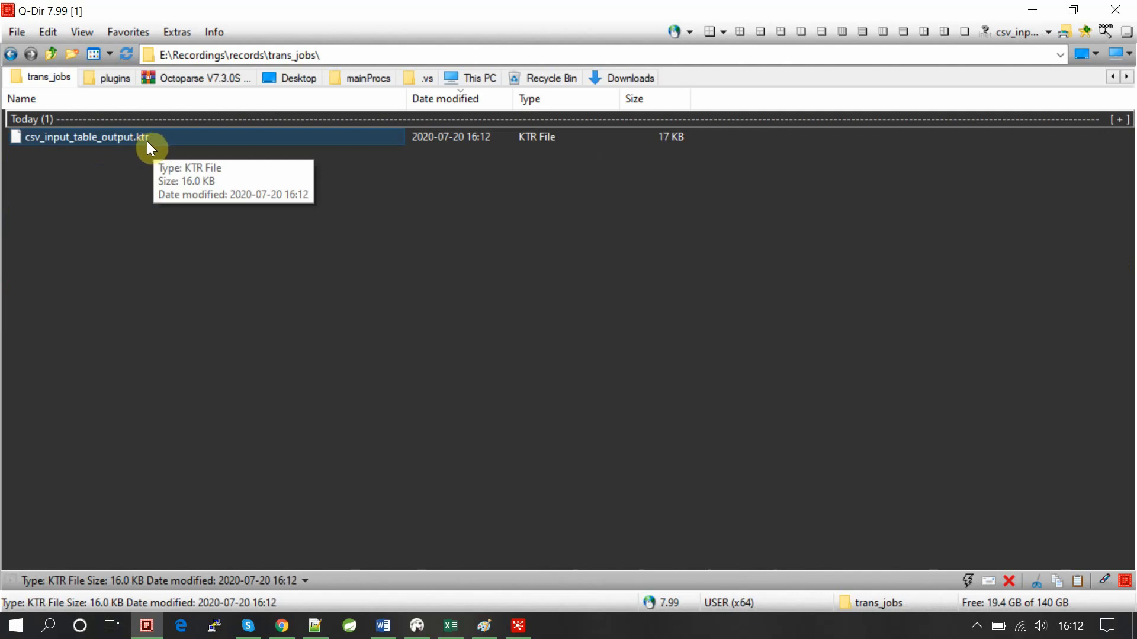
{"action": "left_click", "coordinate": [158, 219]}
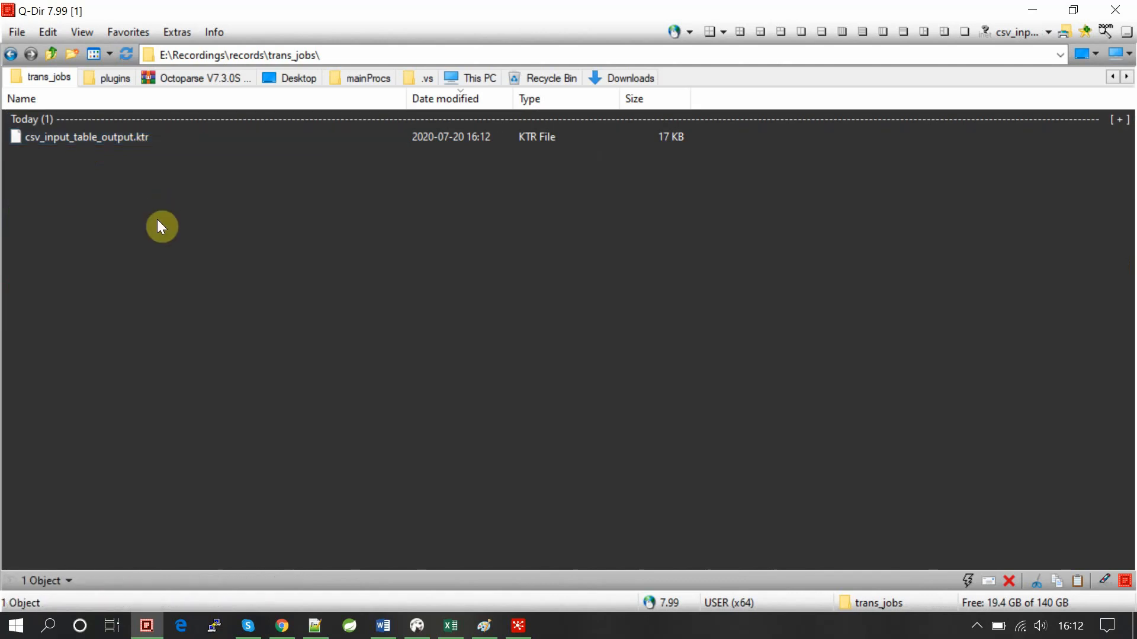
{"action": "left_click", "coordinate": [516, 631]}
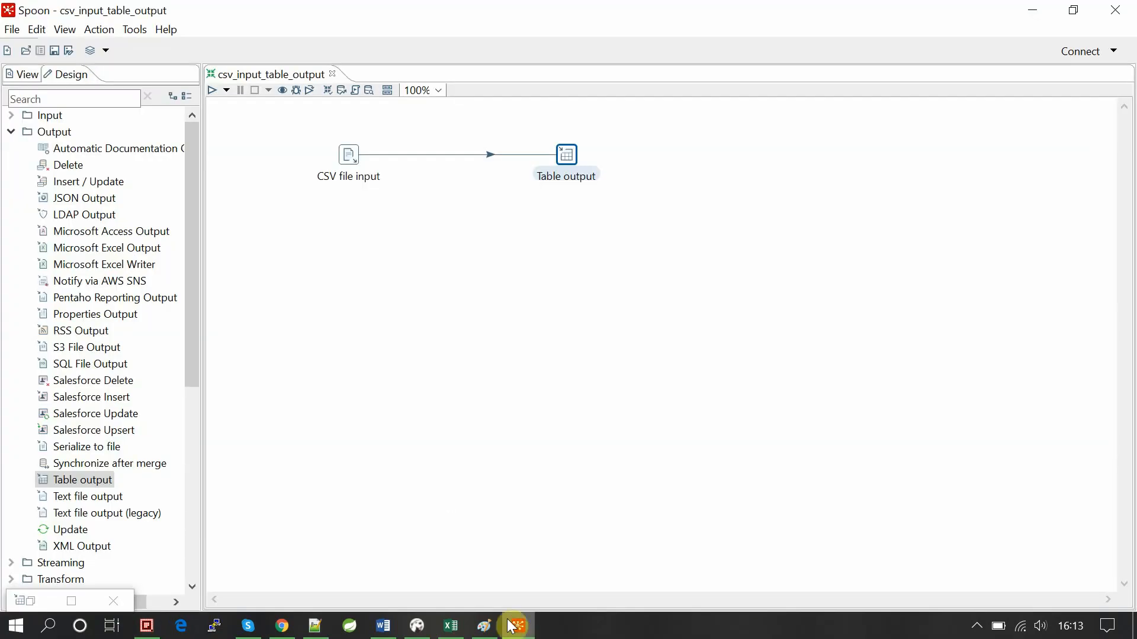
Run csv_input_table_output on Pentaho local with the log level set to Detailed.
{"action": "left_click", "coordinate": [318, 253]}
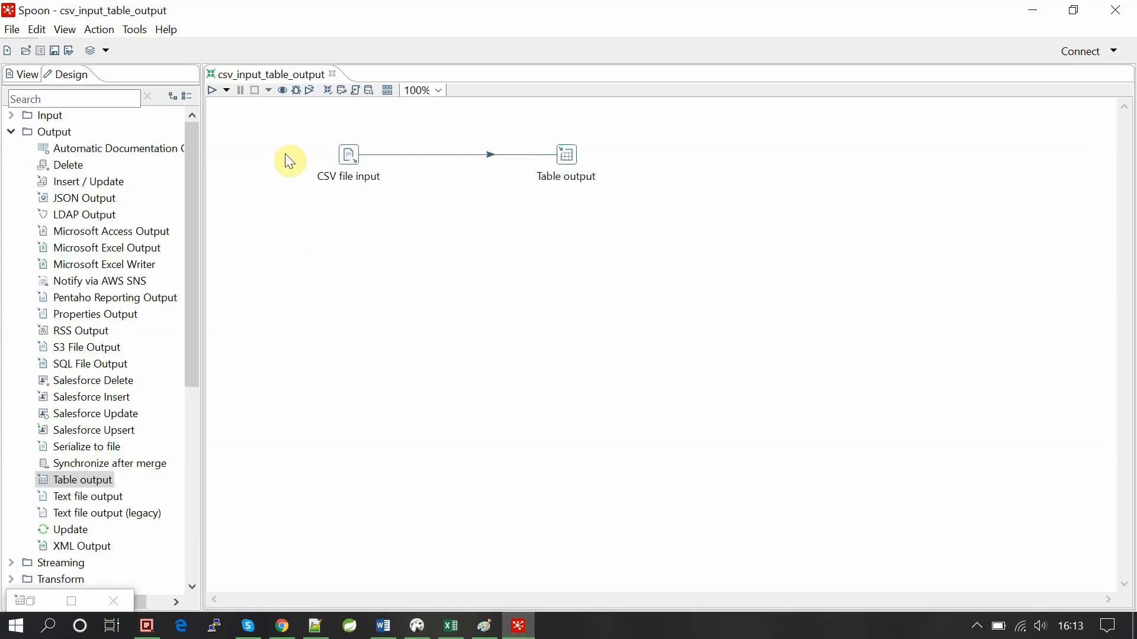
{"action": "left_click", "coordinate": [212, 90]}
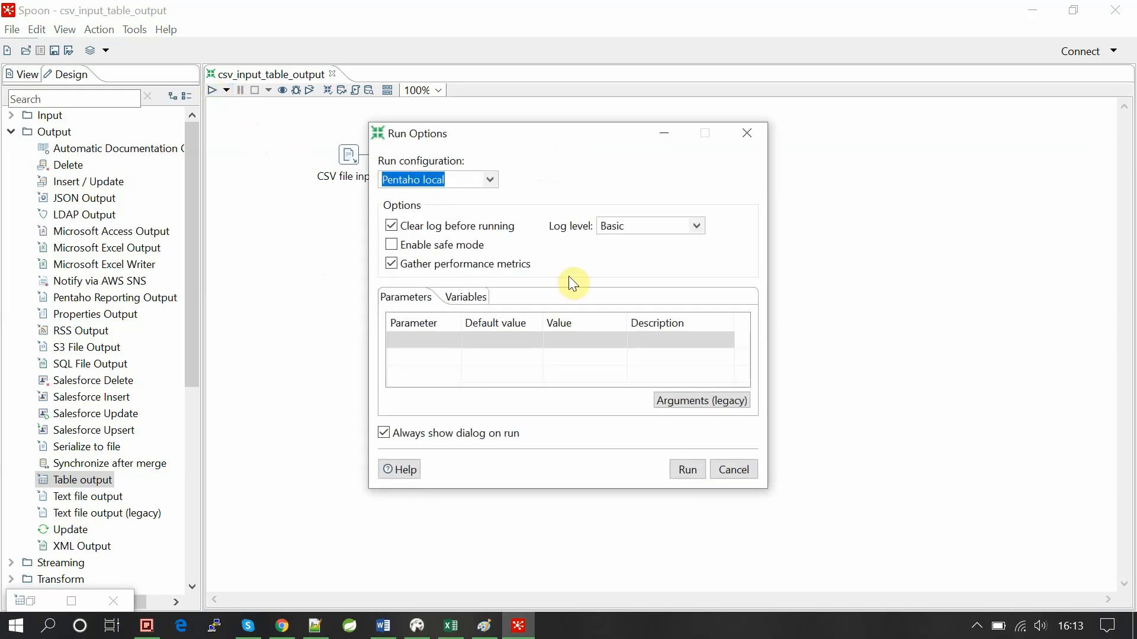
{"action": "left_click", "coordinate": [698, 226]}
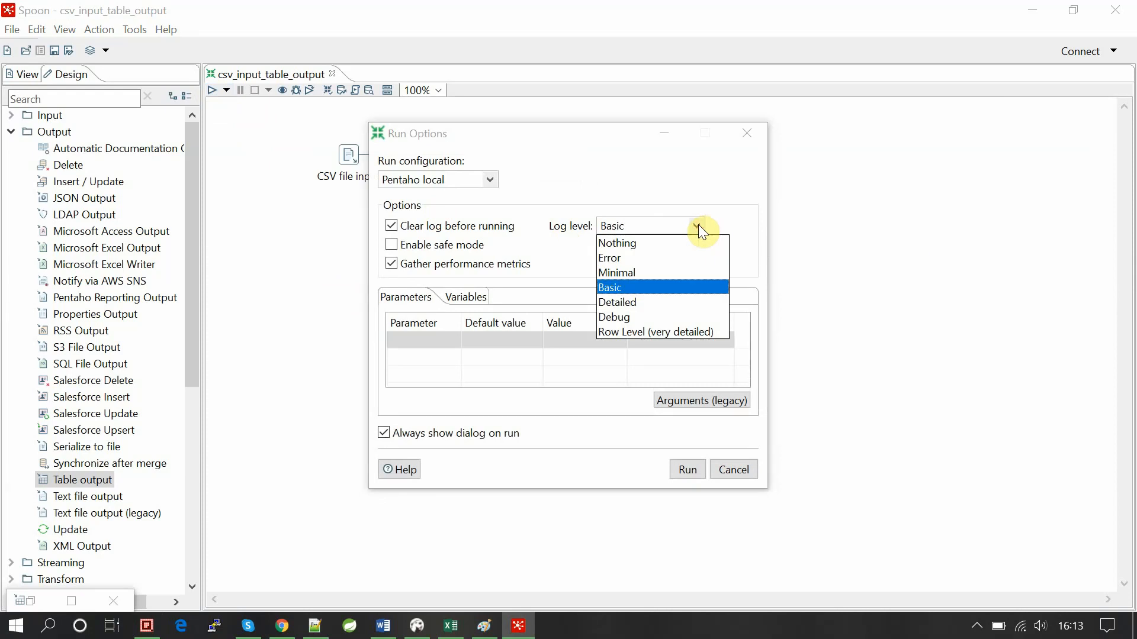
{"action": "left_click", "coordinate": [625, 303]}
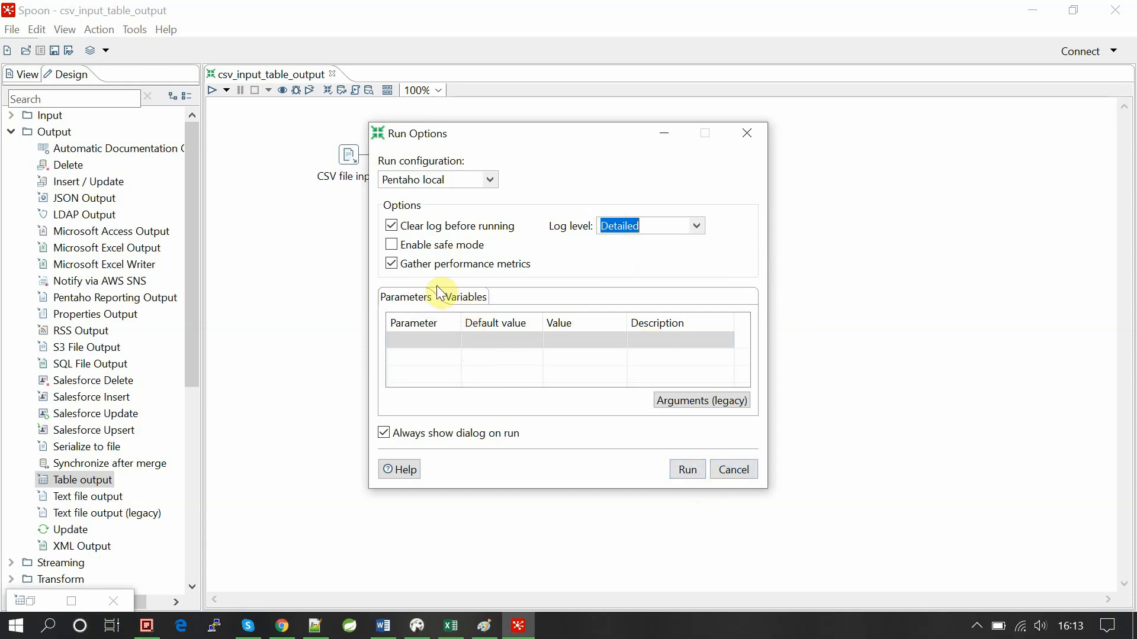
{"action": "left_click", "coordinate": [460, 297]}
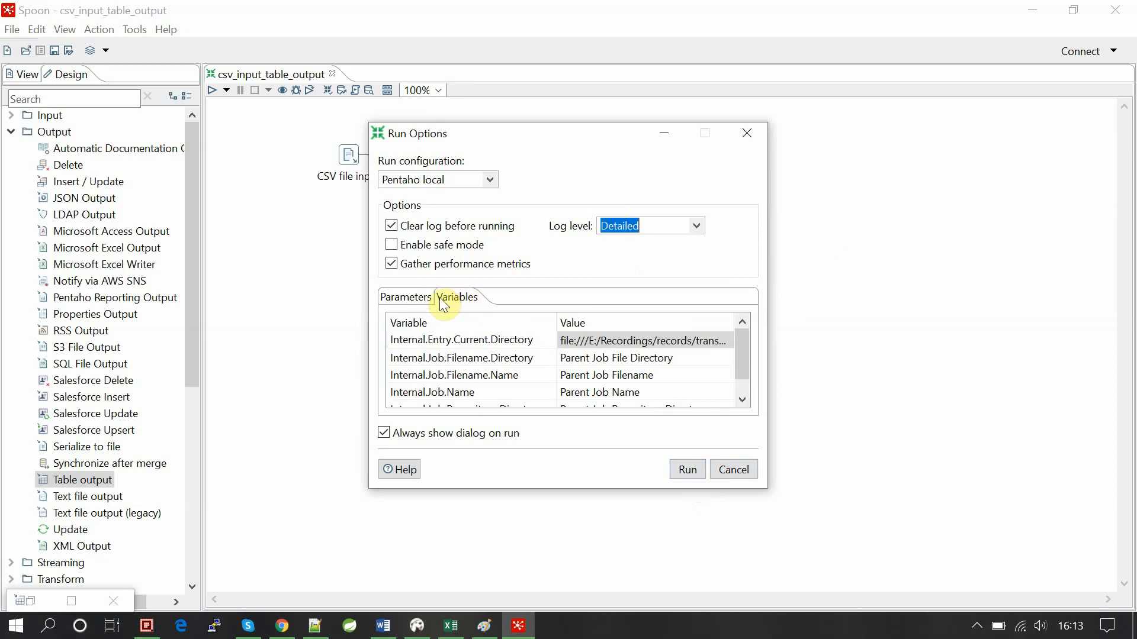
{"action": "left_click", "coordinate": [408, 299]}
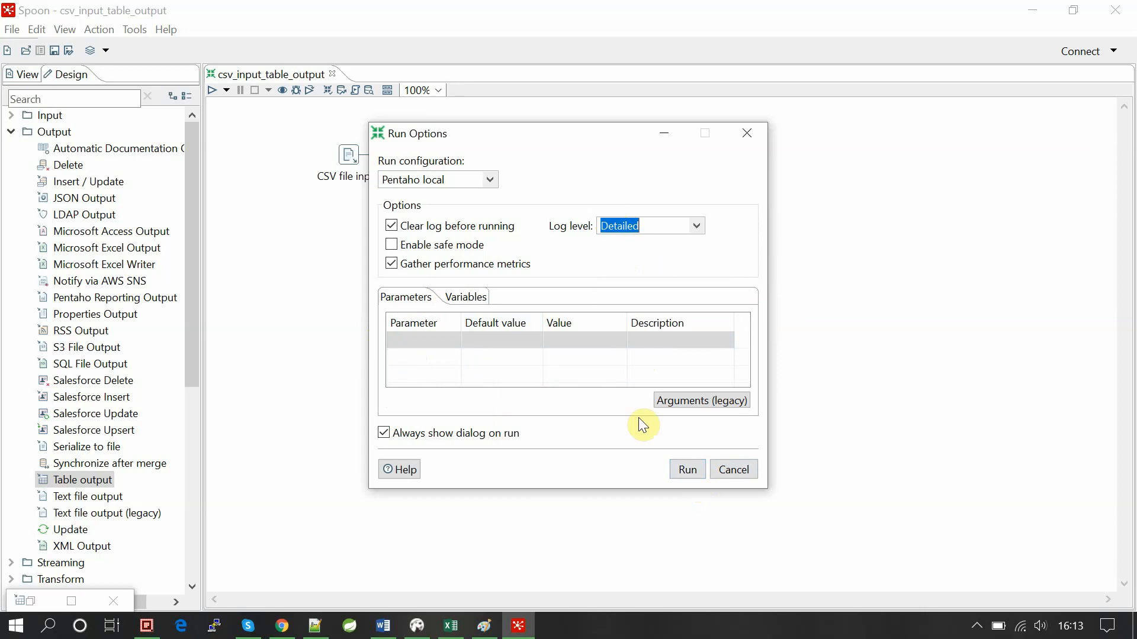
{"action": "left_click", "coordinate": [688, 470]}
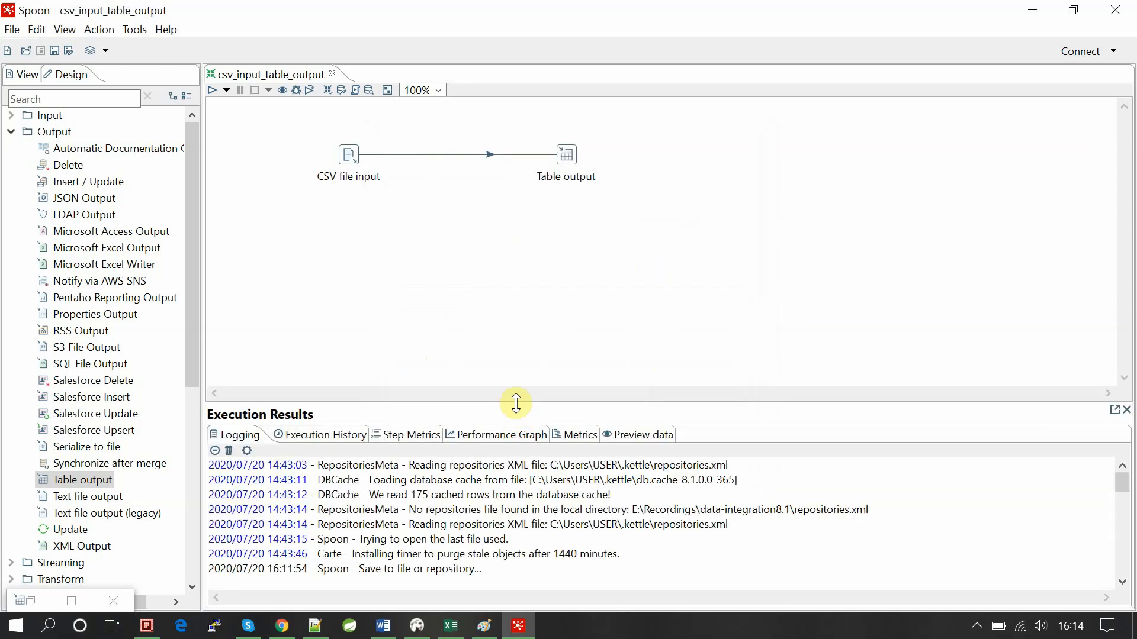
Enlarge the Execution Results log and review the finished run with Table output writing 3 rows.
{"action": "left_click_drag", "start_coordinate": [515, 402], "coordinate": [519, 320]}
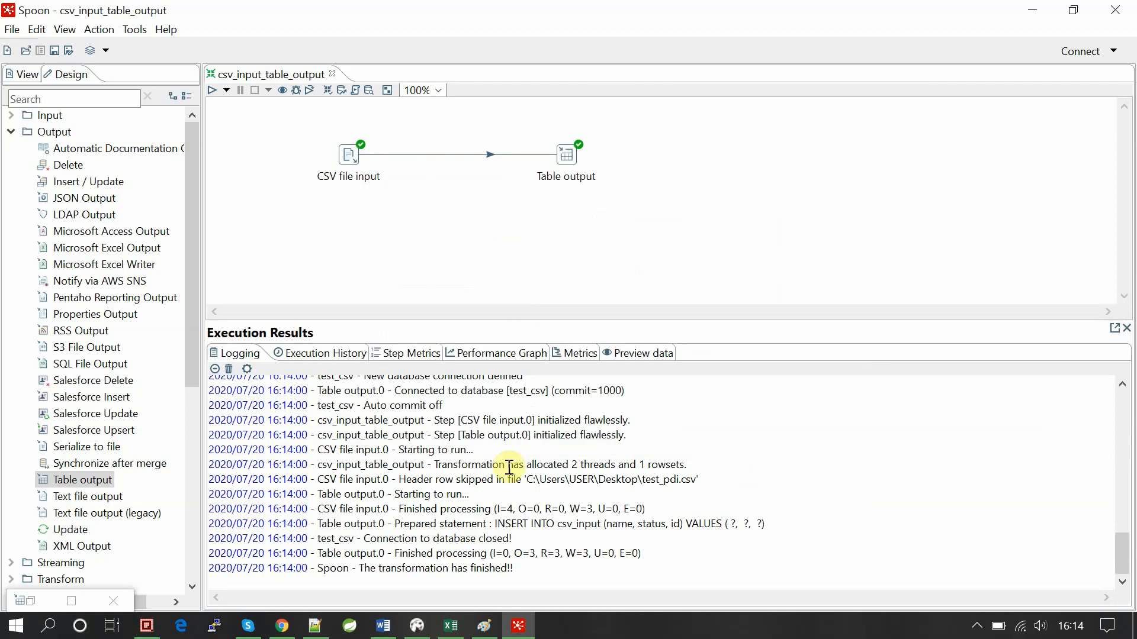
{"action": "left_click", "coordinate": [343, 157]}
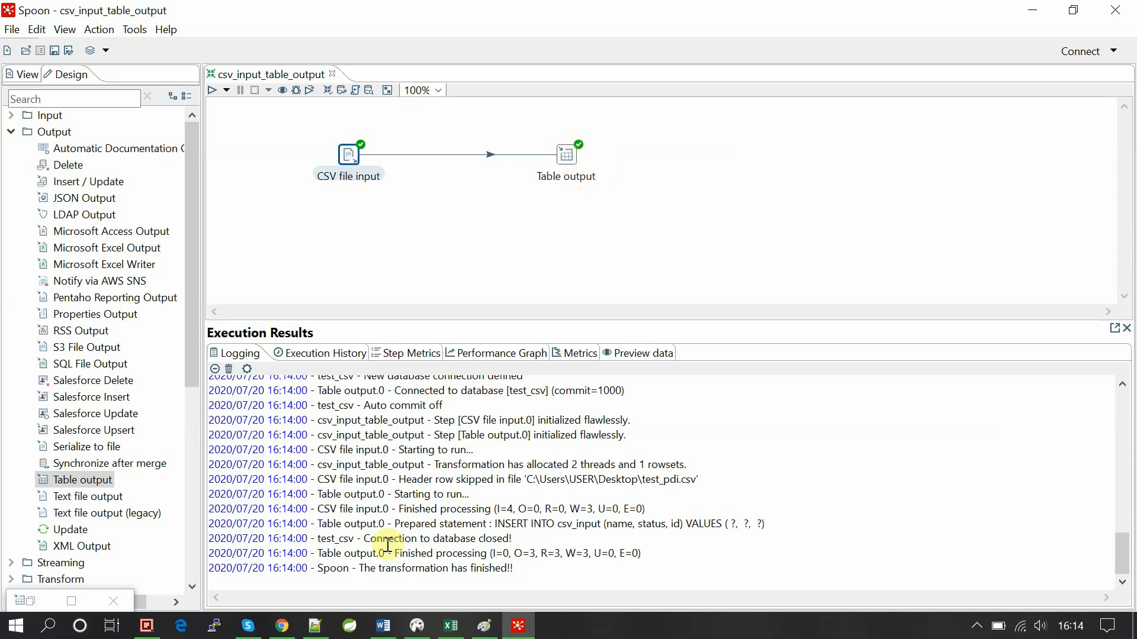
{"action": "left_click", "coordinate": [483, 526]}
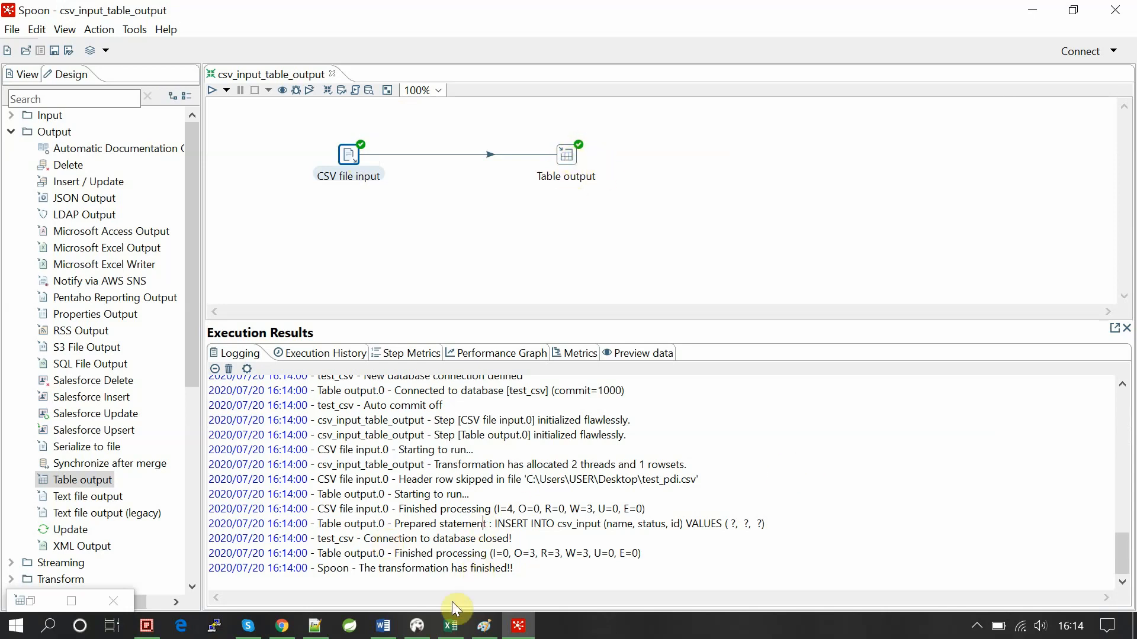
{"action": "left_click", "coordinate": [417, 625]}
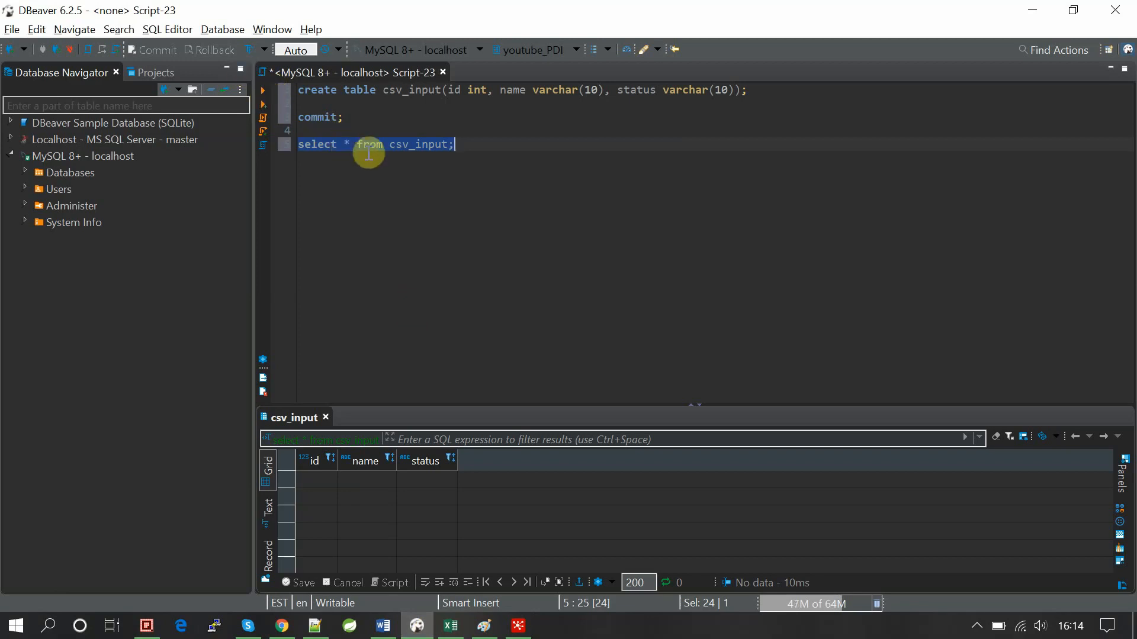
Execute select * from csv_input in DBeaver and confirm three Active rows, ids 1–3, then return to Spoon.
{"action": "left_click", "coordinate": [264, 94]}
{"action": "left_click", "coordinate": [265, 94]}
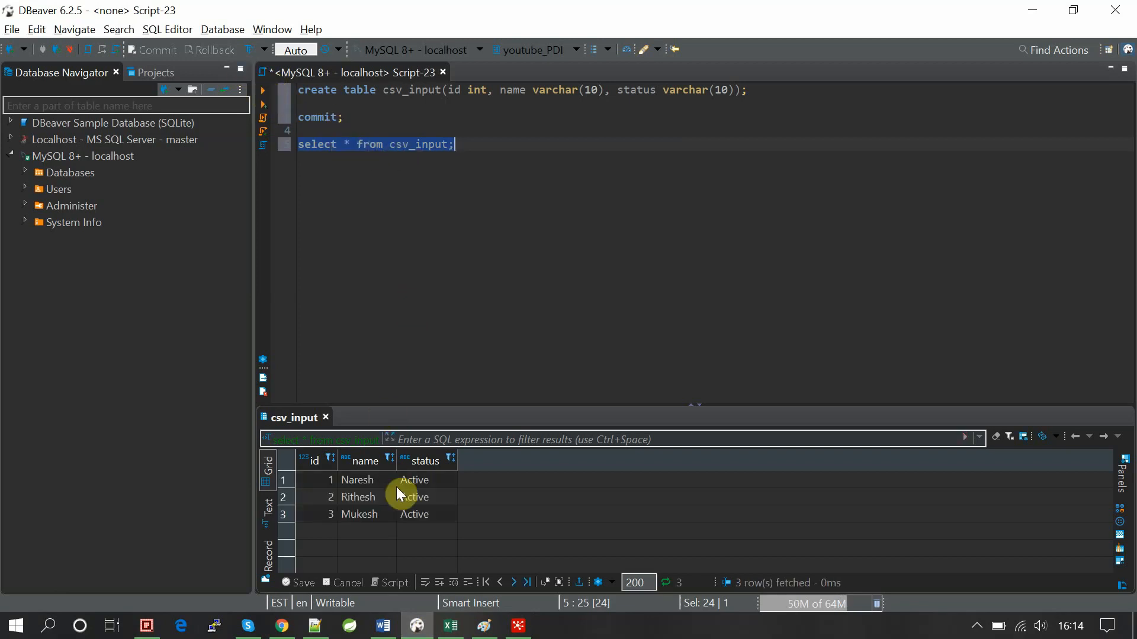
{"action": "left_click", "coordinate": [353, 496]}
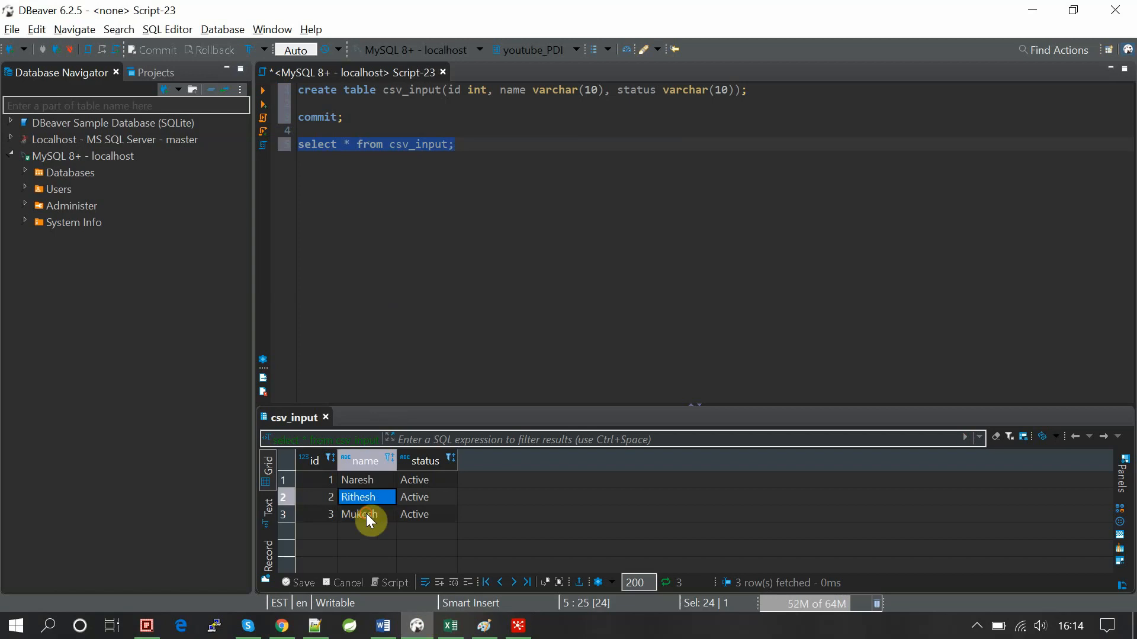
{"action": "left_click", "coordinate": [366, 513]}
{"action": "left_click", "coordinate": [412, 361]}
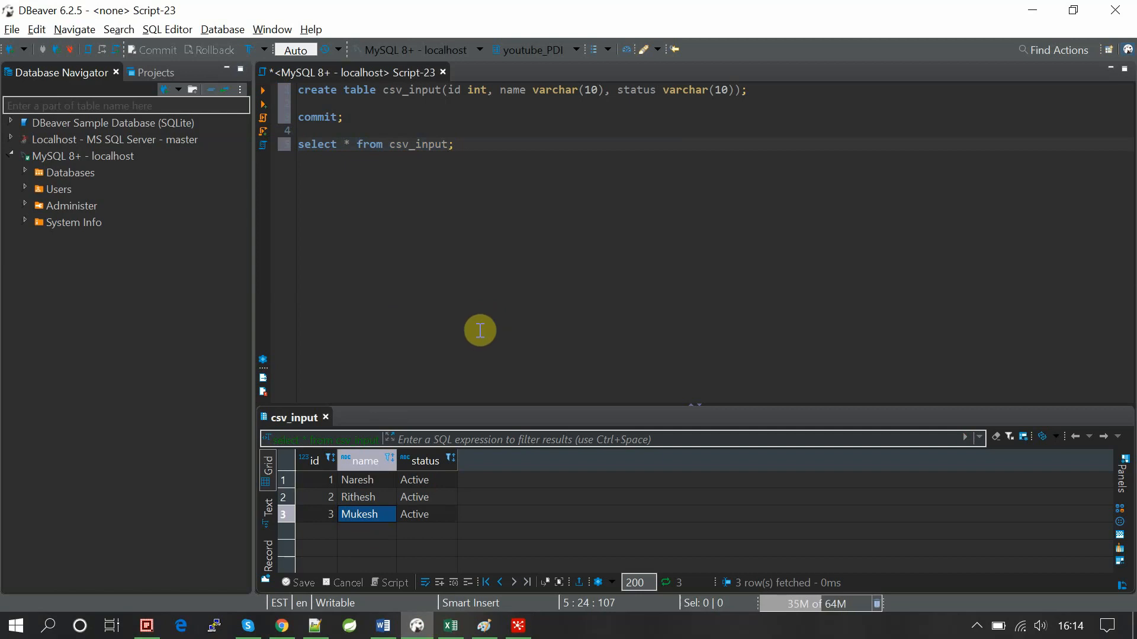
{"action": "left_click", "coordinate": [469, 152]}
{"action": "key", "text": "alt+Tab"}
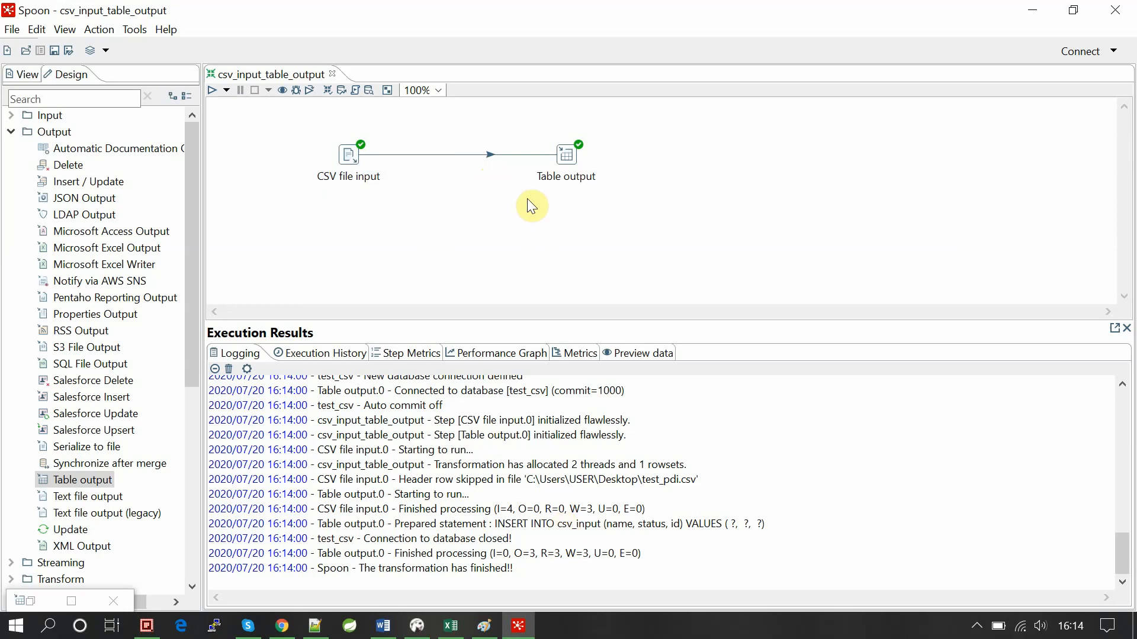
Collapse the Output category in the Design steps tree.
{"action": "left_click", "coordinate": [11, 132]}
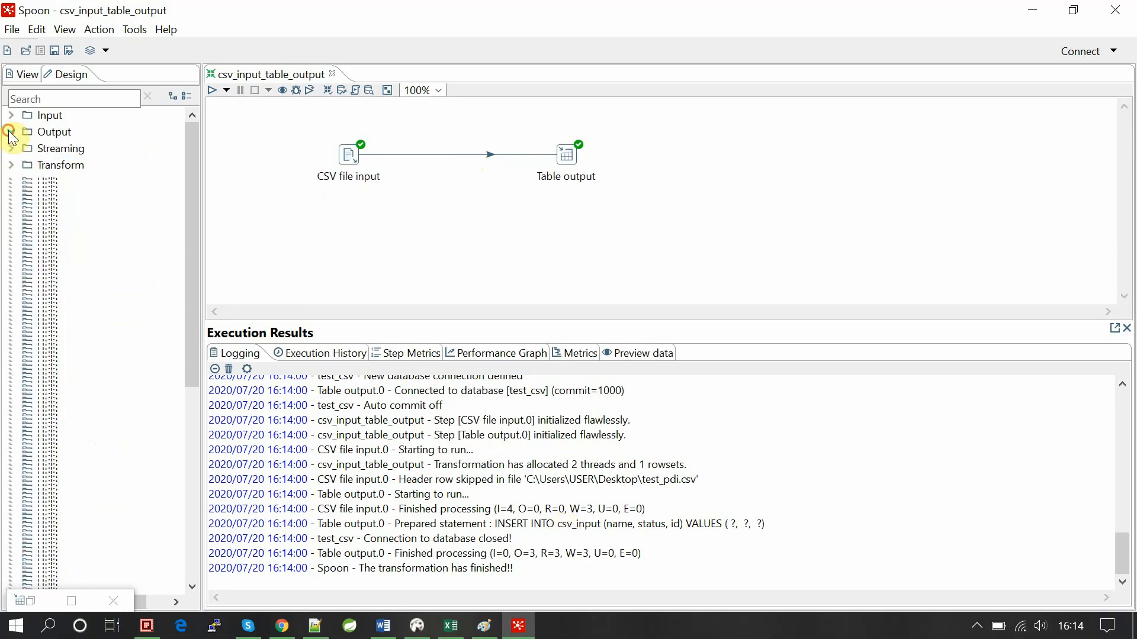
{"action": "left_click", "coordinate": [10, 131]}
{"action": "left_click", "coordinate": [10, 132]}
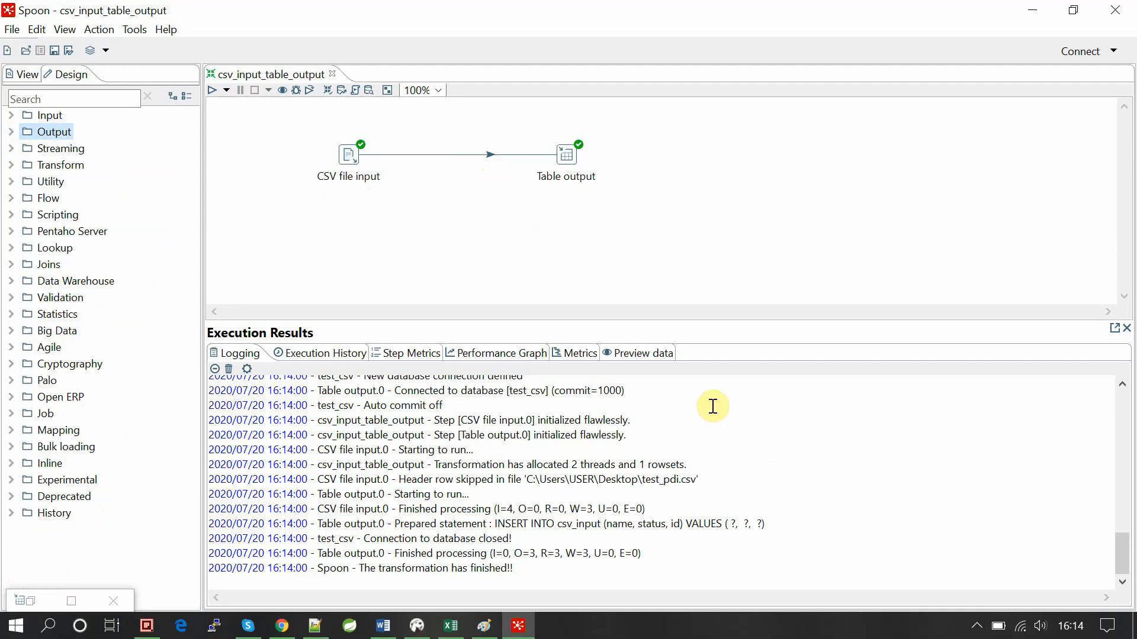
{"action": "left_click", "coordinate": [550, 228]}
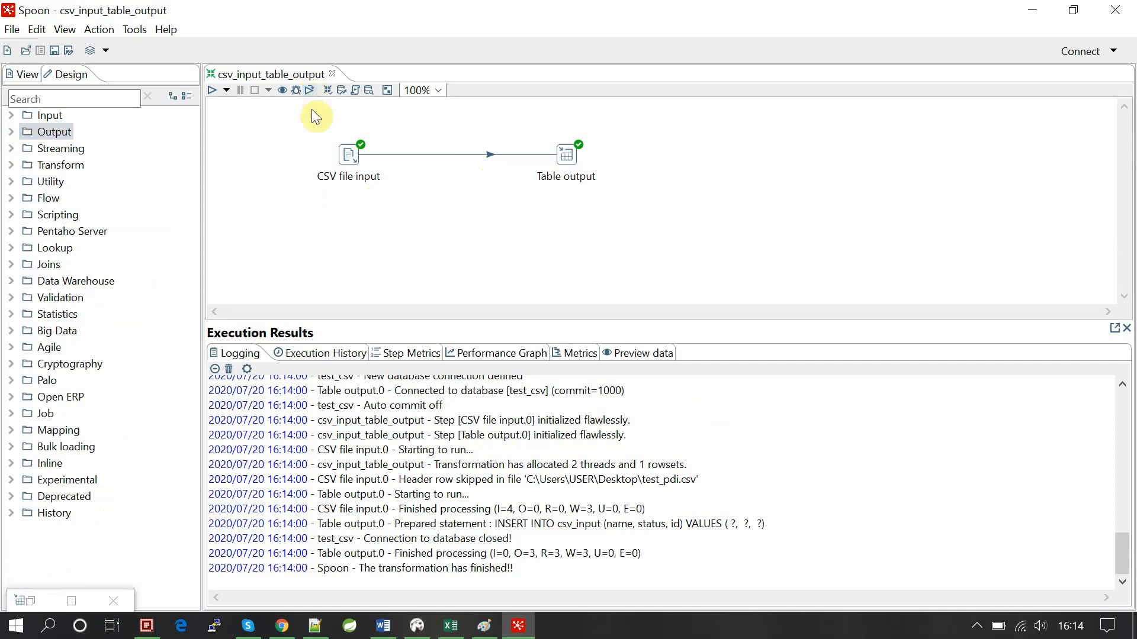
Rubber-band select and deselect the CSV file input and Table output steps on the canvas.
{"action": "left_click_drag", "start_coordinate": [303, 108], "coordinate": [426, 209]}
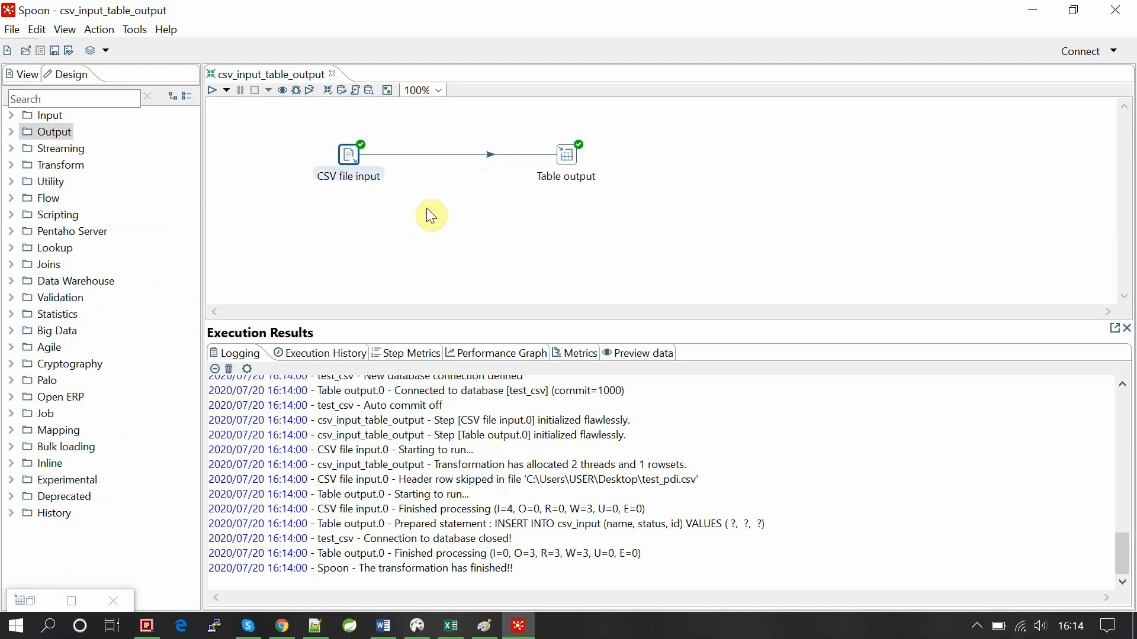
{"action": "left_click", "coordinate": [427, 208]}
{"action": "left_click_drag", "start_coordinate": [542, 117], "coordinate": [633, 200]}
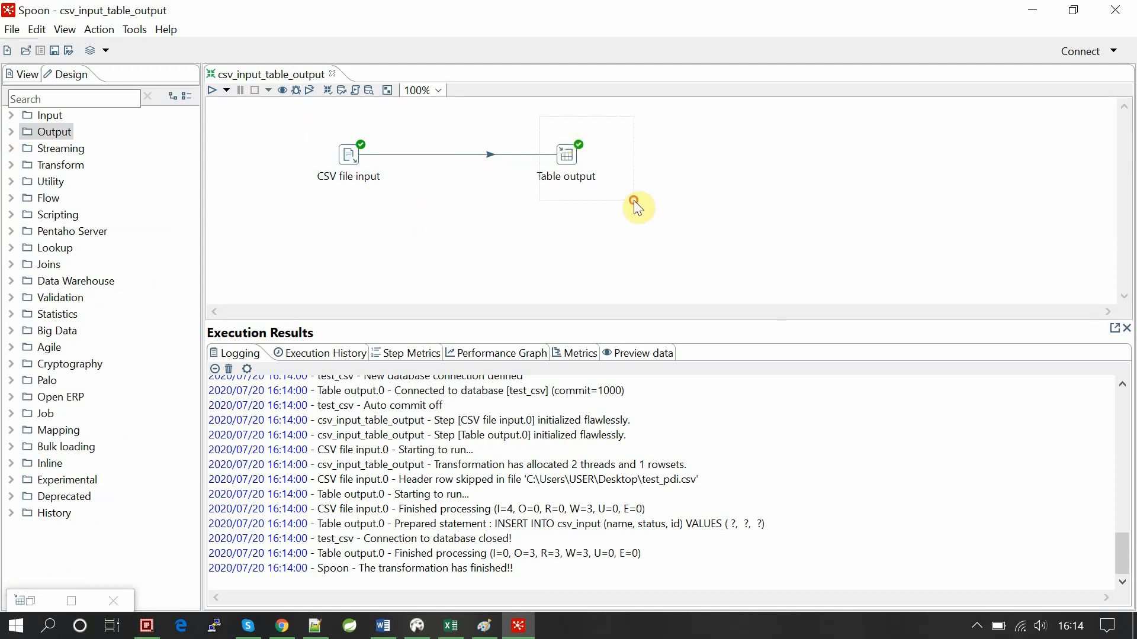
{"action": "left_click", "coordinate": [633, 200]}
{"action": "left_click_drag", "start_coordinate": [514, 120], "coordinate": [635, 237]}
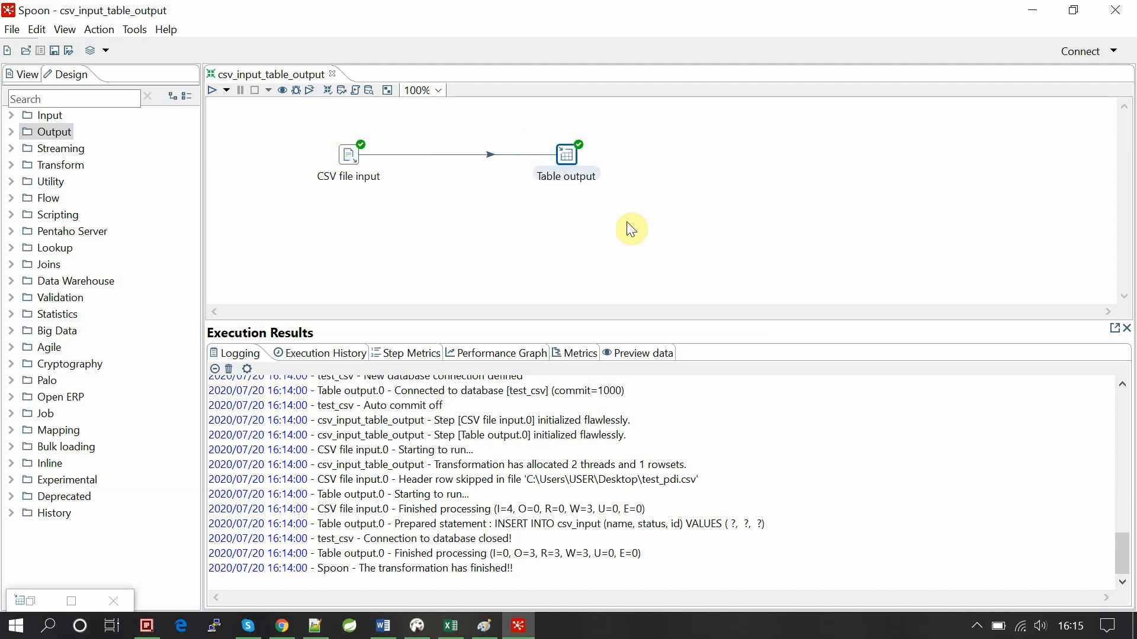
{"action": "left_click_drag", "start_coordinate": [288, 121], "coordinate": [411, 226]}
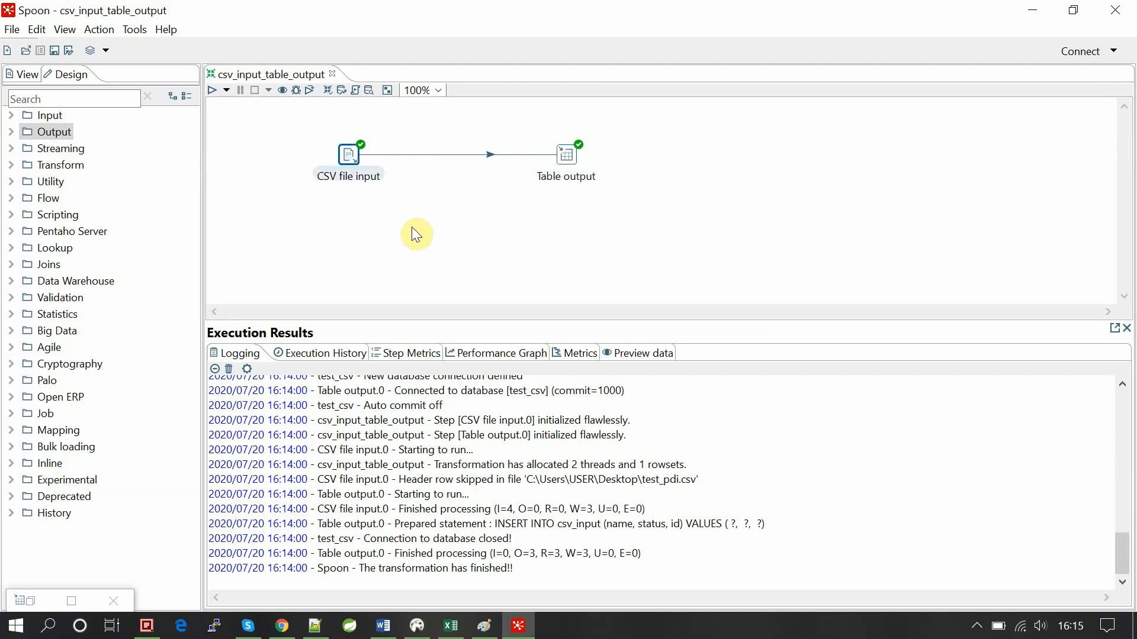
{"action": "left_click", "coordinate": [539, 122]}
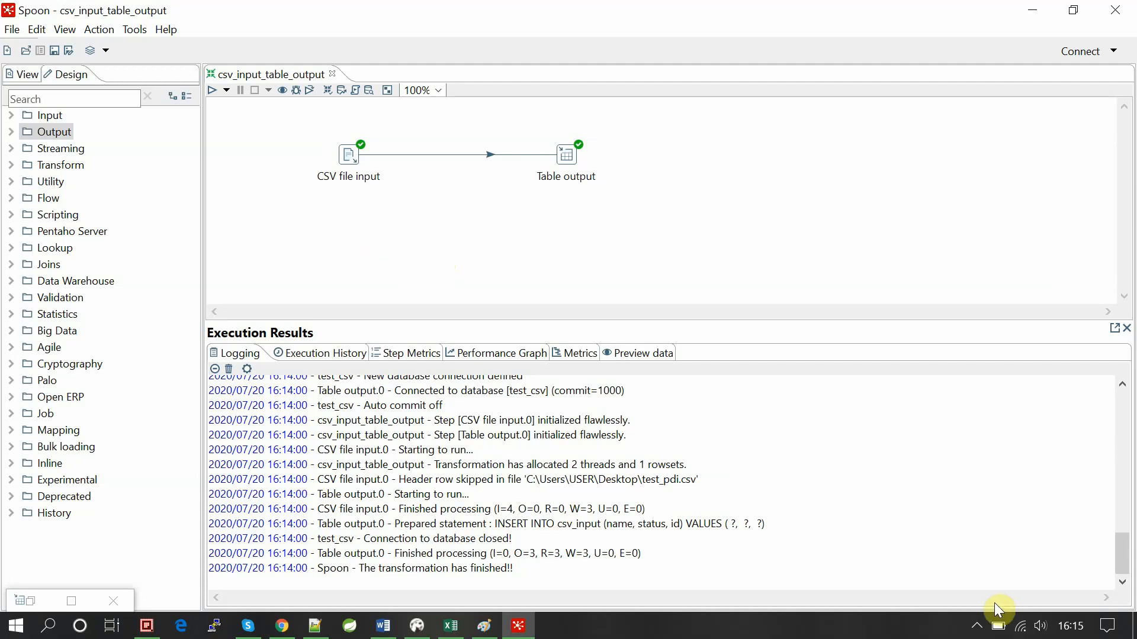
{"action": "left_click", "coordinate": [977, 626]}
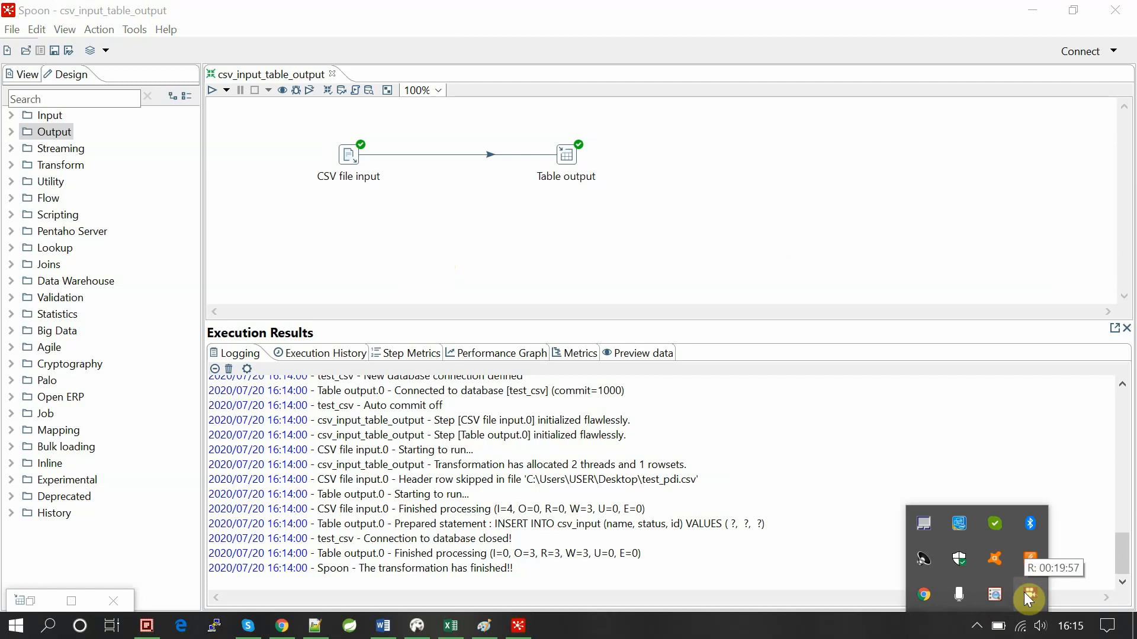